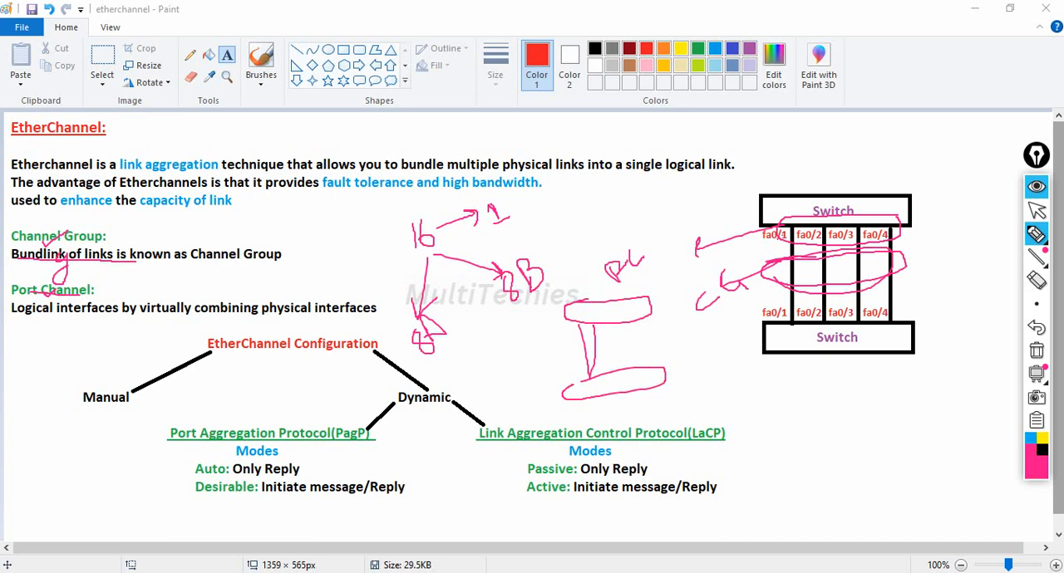
Draw the remaining parallel links between the two sketched switches and label them with an arrow and 8.
left_click_drag(611, 330, 612, 380)
left_click_drag(614, 325, 644, 370)
left_click_drag(647, 325, 649, 366)
left_click_drag(645, 317, 662, 358)
left_click_drag(568, 324, 580, 371)
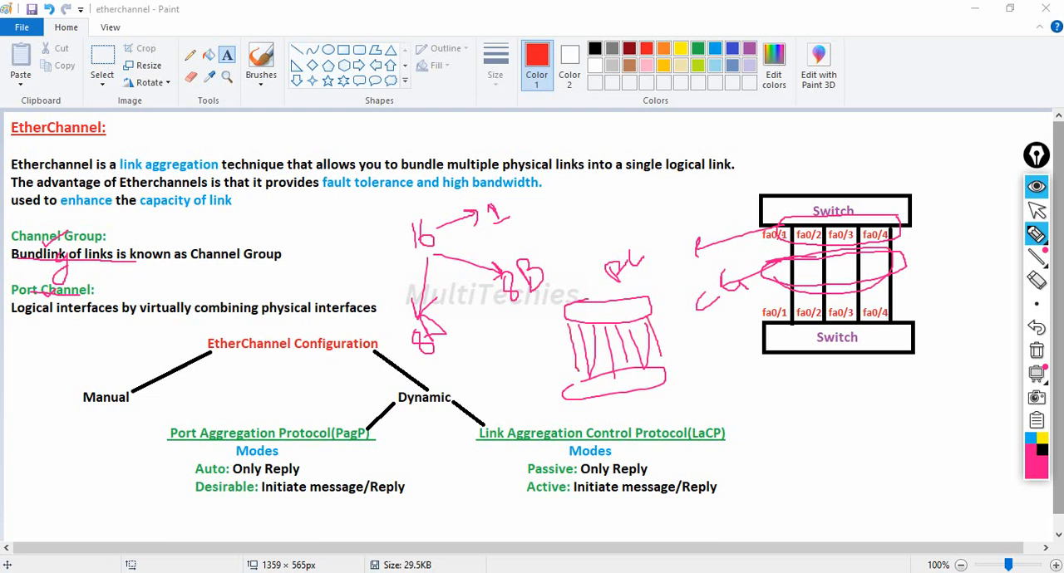
left_click_drag(669, 334, 688, 328)
left_click_drag(676, 323, 715, 334)
left_click_drag(715, 326, 713, 314)
In black ink, strike through the first sketched link and add an extra link beside the last one with an arrow from a 7.
left_click(1042, 450)
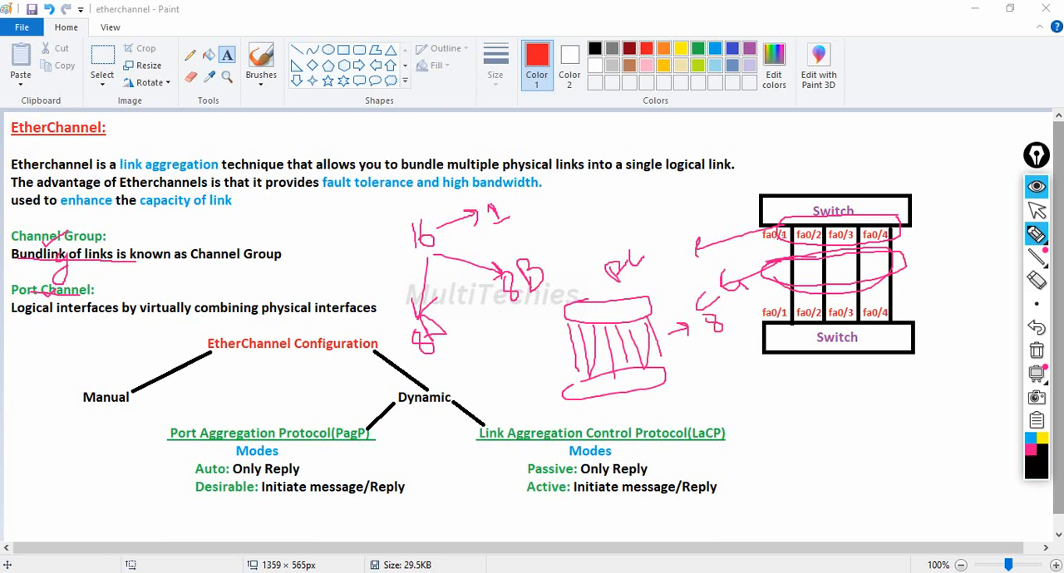
left_click_drag(563, 349, 581, 347)
left_click_drag(715, 332, 665, 353)
left_click_drag(666, 326, 670, 353)
left_click_drag(717, 341, 733, 364)
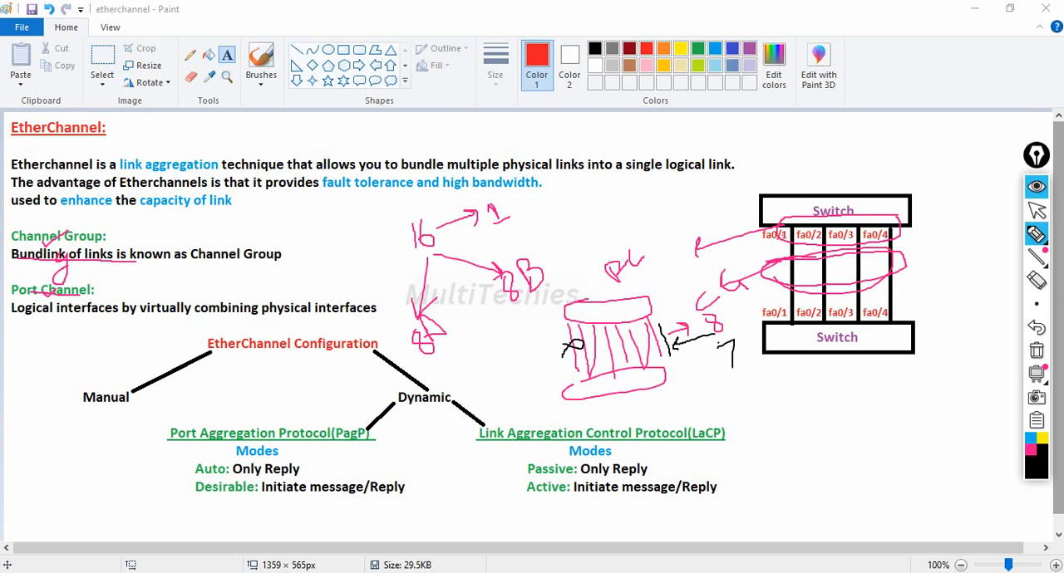
Sketch a looped bundle of links beside the lower 8 and write short notes with arrows around the 16.
left_click_drag(448, 343, 462, 370)
mouse_move(464, 343)
left_mouse_down()
mouse_move(468, 371)
mouse_move(482, 371)
left_mouse_up()
mouse_move(429, 359)
left_mouse_down()
mouse_move(478, 342)
mouse_move(506, 349)
mouse_move(426, 362)
left_mouse_up()
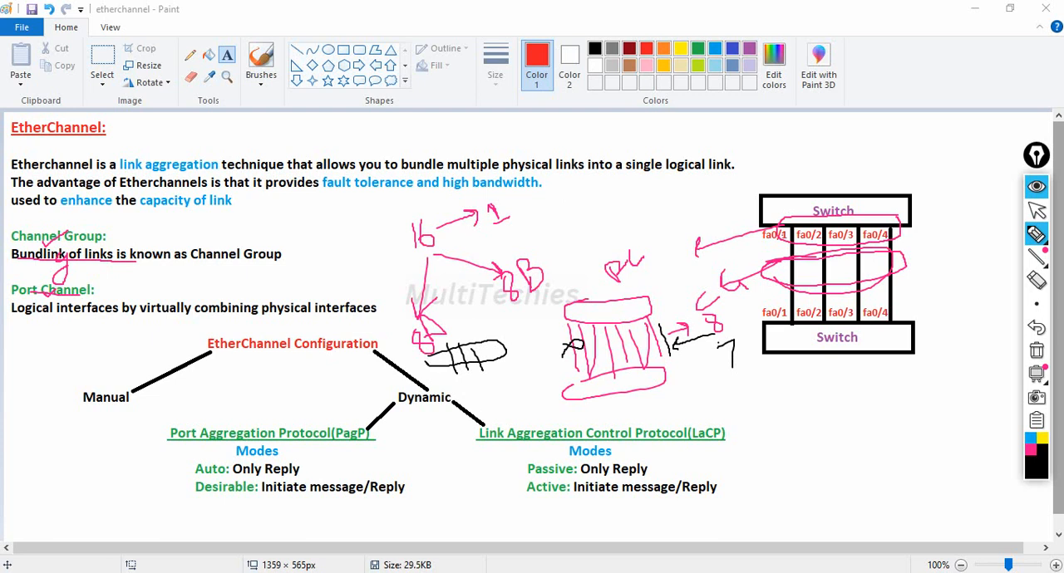
mouse_move(337, 261)
left_mouse_down()
mouse_move(362, 247)
mouse_move(375, 256)
mouse_move(409, 234)
mouse_move(404, 246)
left_mouse_up()
mouse_move(319, 227)
left_mouse_down()
mouse_move(353, 221)
mouse_move(365, 195)
mouse_move(378, 214)
mouse_move(389, 203)
mouse_move(403, 218)
mouse_move(410, 202)
mouse_move(439, 216)
mouse_move(433, 204)
mouse_move(463, 207)
left_mouse_up()
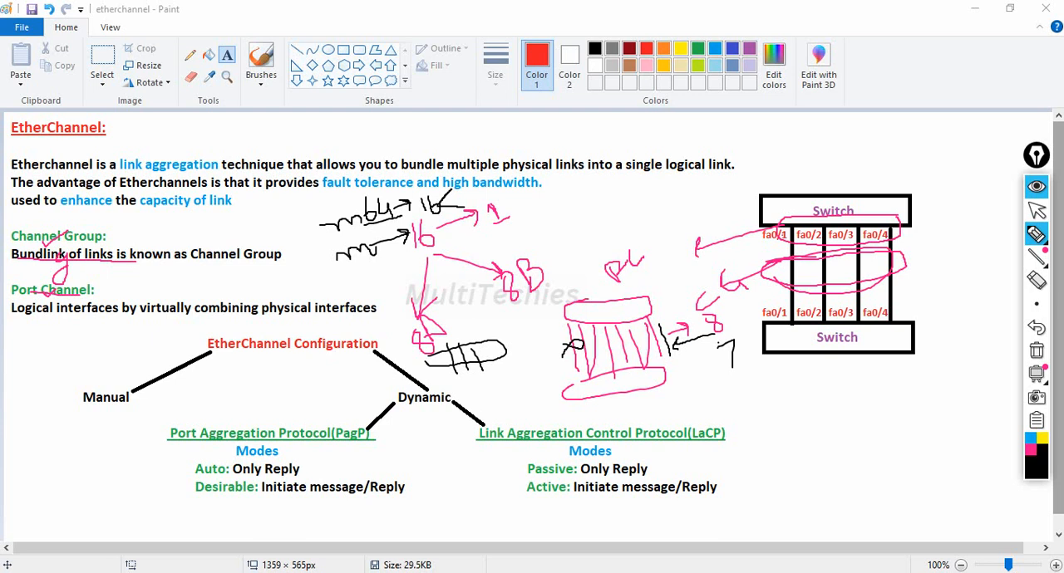
Tick Manual, Dynamic, PagP and LaCP, and link the two protocol headings with a double-headed curved arrow.
left_click_drag(88, 406, 109, 397)
left_click_drag(429, 389, 446, 383)
left_click_drag(343, 446, 361, 431)
left_click_drag(694, 447, 712, 437)
mouse_move(349, 435)
left_mouse_down()
mouse_move(458, 455)
mouse_move(473, 443)
left_mouse_up()
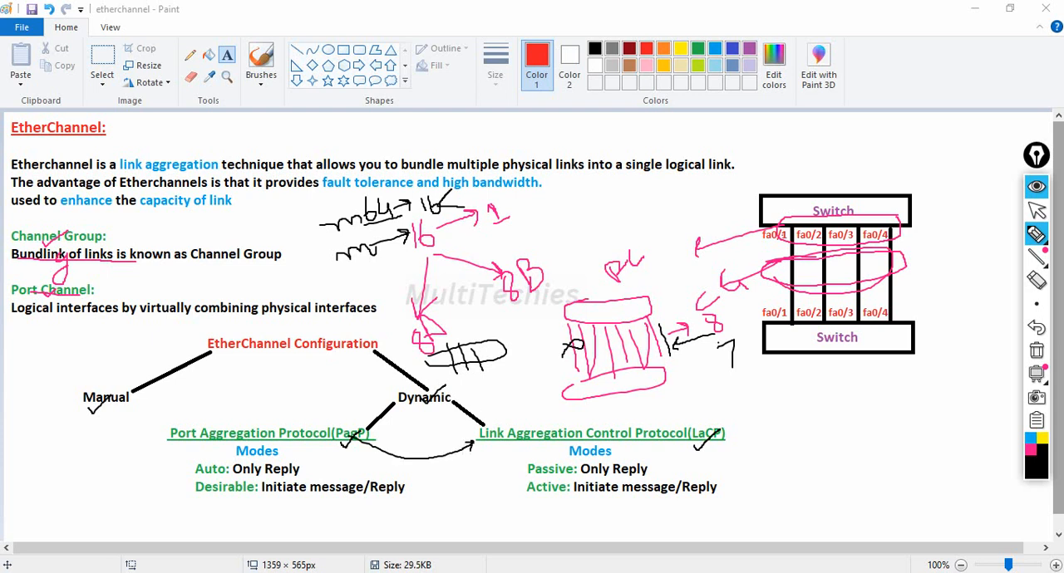
left_click_drag(353, 439, 358, 450)
In pink ink, write and mark "Cisco pro" above the Port Aggregation Protocol heading, and add notes by the lower sketched switch.
left_click(1031, 450)
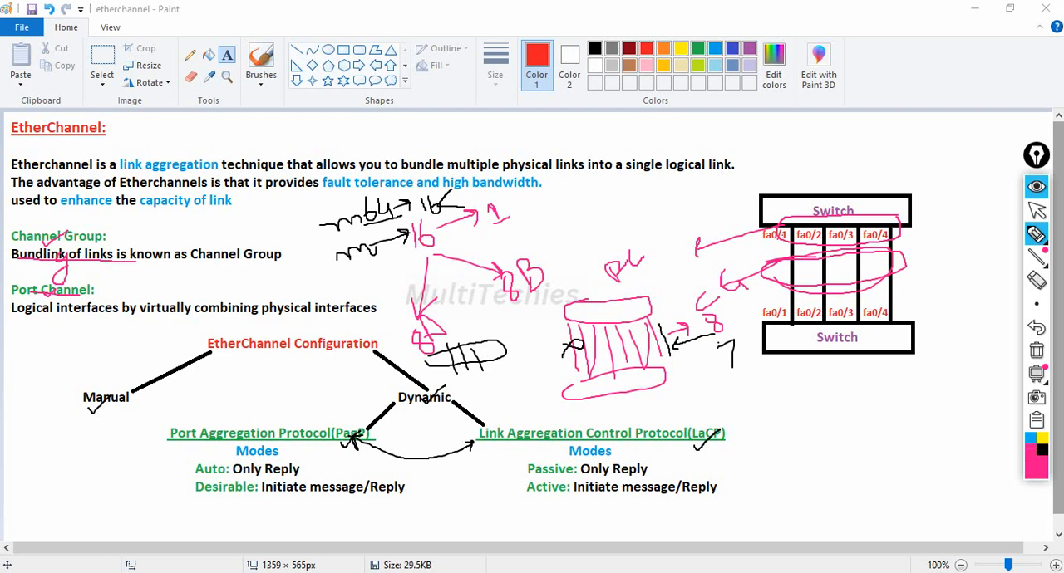
mouse_move(195, 409)
left_mouse_down()
mouse_move(178, 417)
mouse_move(188, 428)
mouse_move(213, 427)
mouse_move(225, 410)
mouse_move(224, 428)
mouse_move(276, 425)
mouse_move(316, 394)
left_mouse_up()
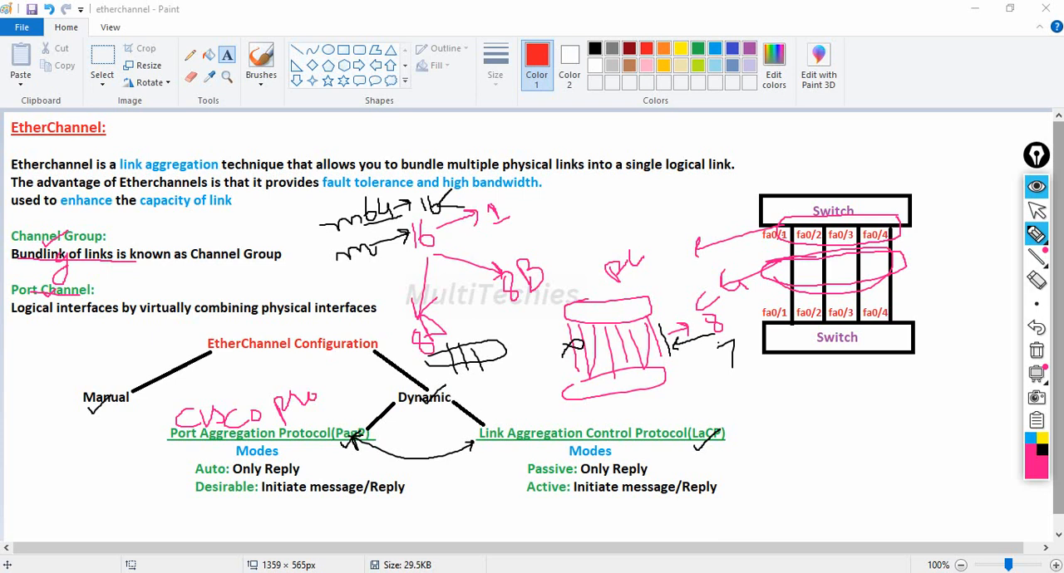
mouse_move(602, 402)
left_mouse_down()
mouse_move(603, 422)
mouse_move(625, 396)
mouse_move(626, 424)
left_mouse_up()
left_click_drag(232, 434, 300, 414)
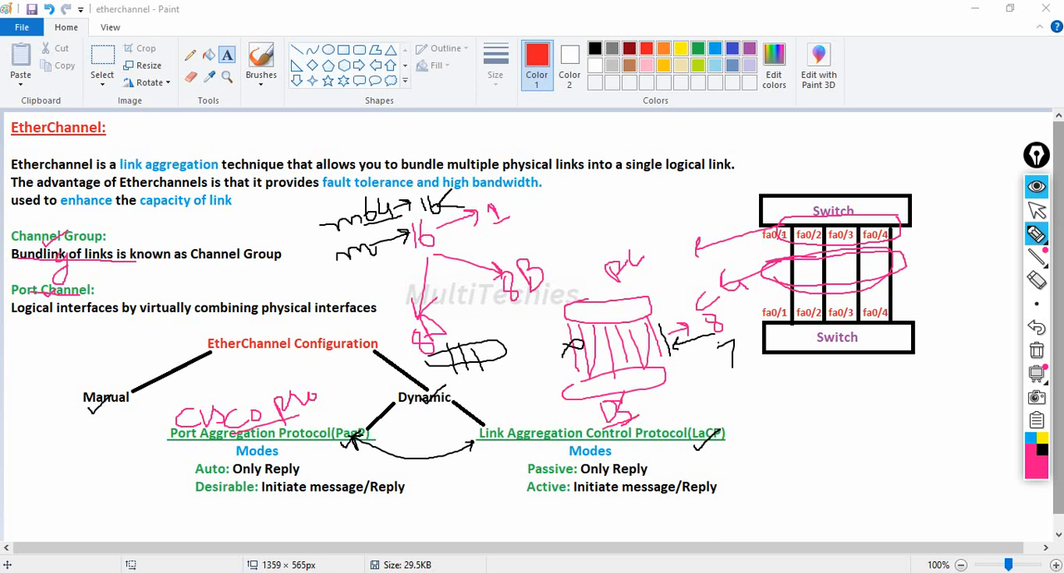
mouse_move(166, 416)
left_mouse_down()
mouse_move(178, 424)
mouse_move(194, 401)
left_mouse_up()
left_click_drag(198, 433, 243, 432)
mouse_move(642, 390)
left_mouse_down()
mouse_move(679, 382)
mouse_move(699, 402)
mouse_move(732, 406)
mouse_move(745, 404)
mouse_move(741, 391)
mouse_move(766, 387)
left_mouse_up()
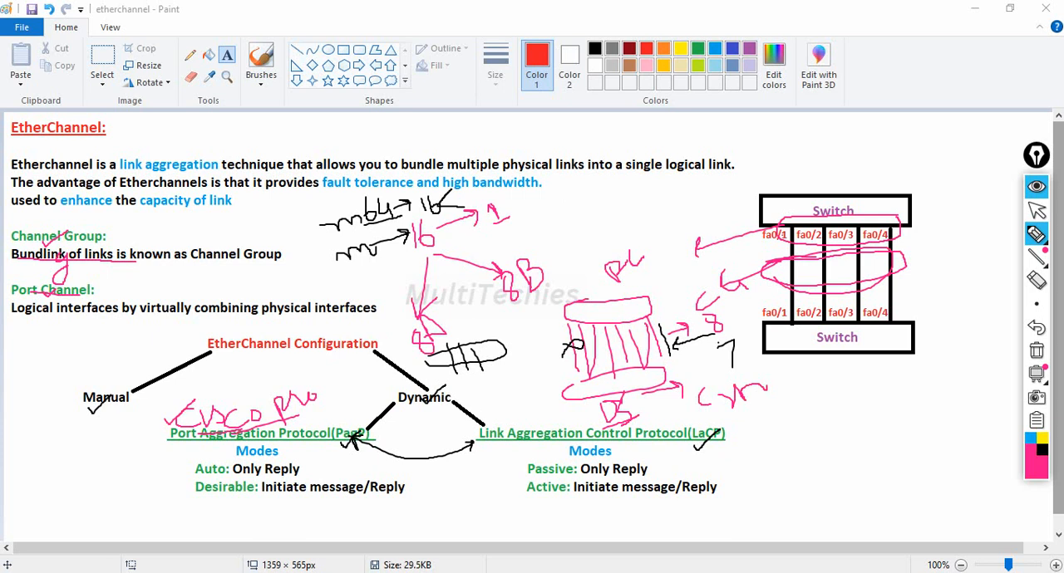
Tick the Port Aggregation Protocol heading and the Auto, Desirable, Passive and Active modes.
left_click_drag(182, 442, 203, 432)
mouse_move(182, 477)
left_mouse_down()
mouse_move(197, 468)
mouse_move(179, 504)
mouse_move(212, 474)
left_mouse_up()
mouse_move(516, 470)
left_mouse_down()
mouse_move(537, 457)
mouse_move(532, 495)
mouse_move(544, 480)
left_mouse_up()
Sketch a single link below the lower Switch box with a handwritten PagP heading, end points and a letter at each end.
left_click_drag(841, 437, 857, 496)
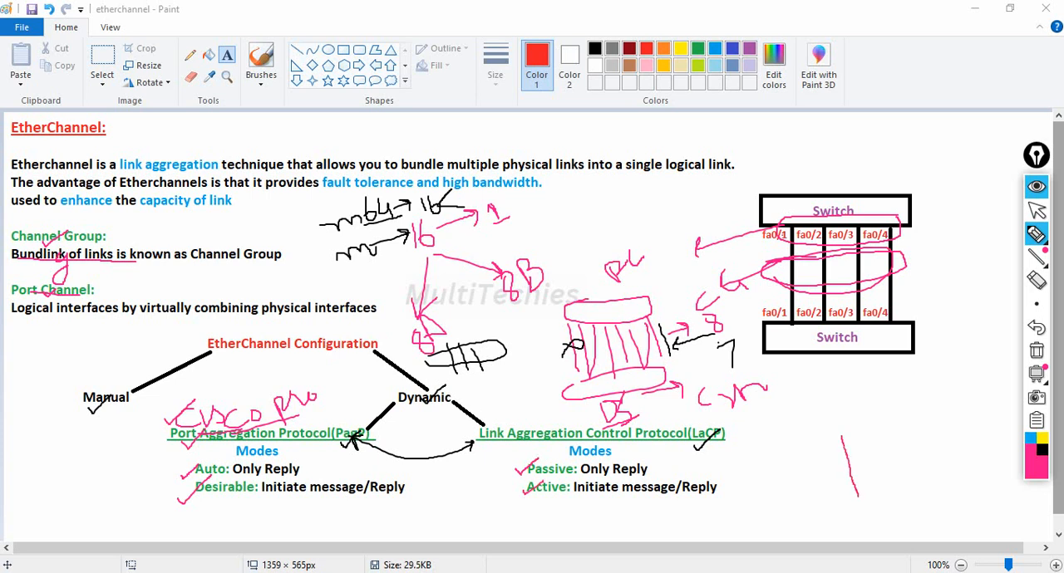
mouse_move(797, 398)
left_mouse_down()
mouse_move(803, 405)
mouse_move(836, 396)
left_mouse_up()
mouse_move(854, 382)
left_mouse_down()
mouse_move(846, 395)
mouse_move(849, 376)
left_mouse_up()
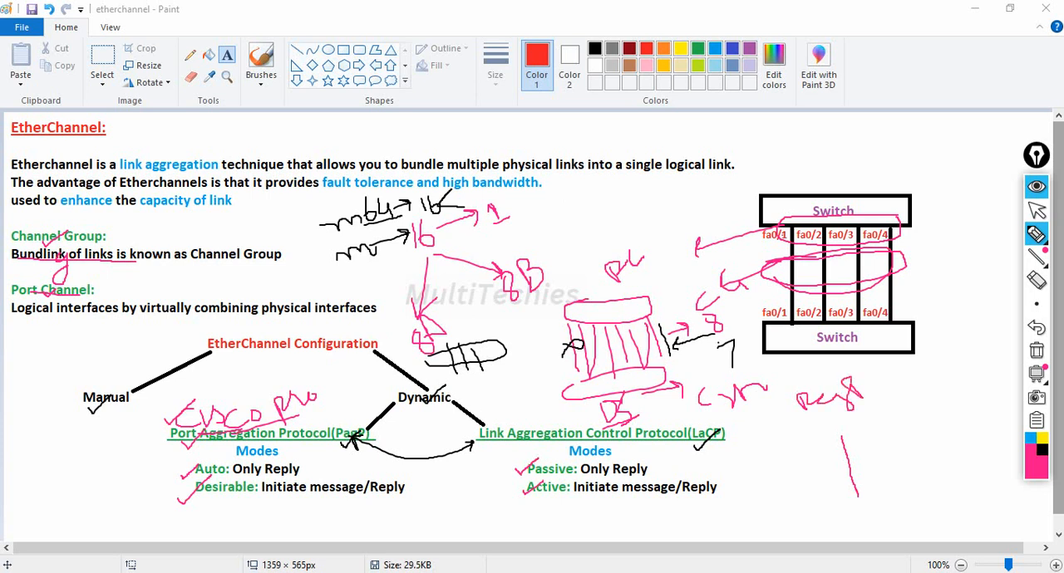
left_click_drag(838, 437, 841, 438)
left_click_drag(813, 433, 815, 440)
mouse_move(858, 497)
left_mouse_down()
mouse_move(838, 534)
mouse_move(858, 526)
left_mouse_up()
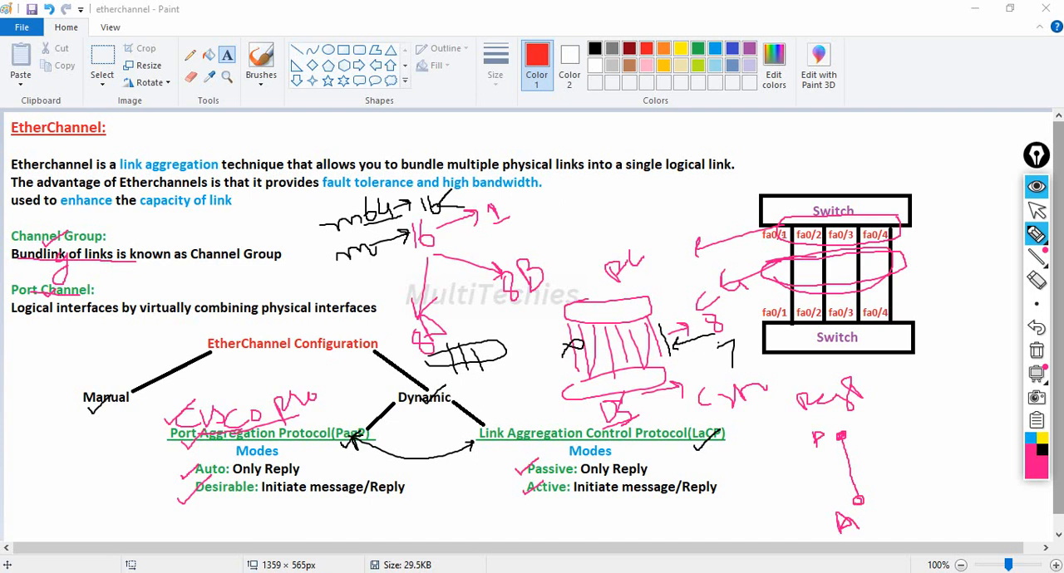
Cross out the first sketched PagP link, and mark Auto and its Only Reply description.
mouse_move(842, 470)
left_mouse_down()
mouse_move(869, 459)
mouse_move(845, 489)
left_mouse_up()
mouse_move(226, 474)
left_mouse_down()
mouse_move(205, 481)
mouse_move(273, 479)
mouse_move(285, 460)
left_mouse_up()
left_click_drag(260, 466, 278, 474)
Sketch a second PagP link labelled A and D with a tick, and underline Initiate message and Reply for Desirable.
left_click_drag(886, 425, 907, 490)
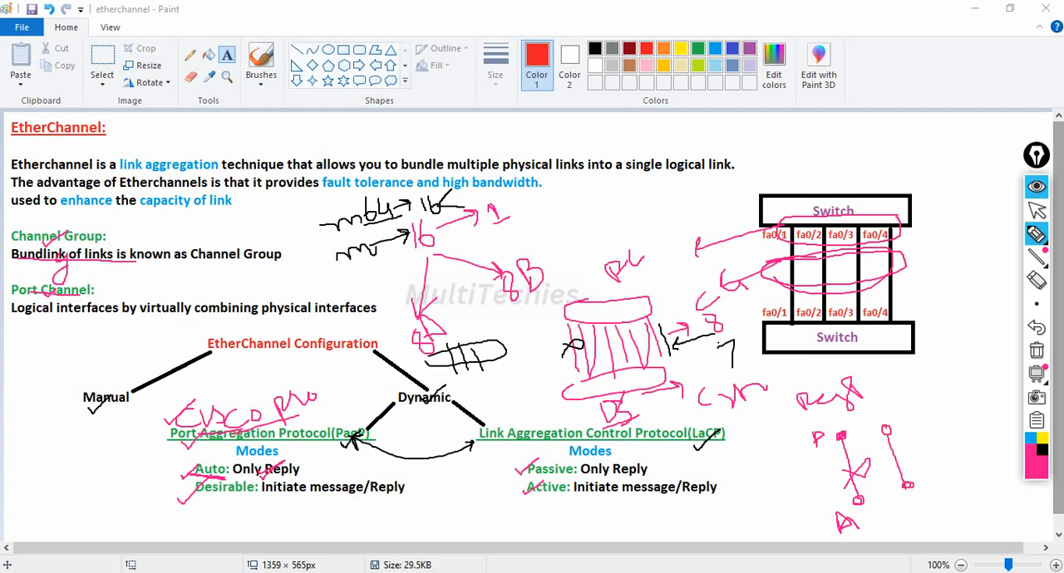
mouse_move(888, 405)
left_mouse_down()
mouse_move(887, 423)
mouse_move(902, 411)
mouse_move(886, 418)
left_mouse_up()
left_click_drag(921, 478, 931, 497)
left_click_drag(890, 447, 897, 470)
left_click_drag(262, 498, 339, 495)
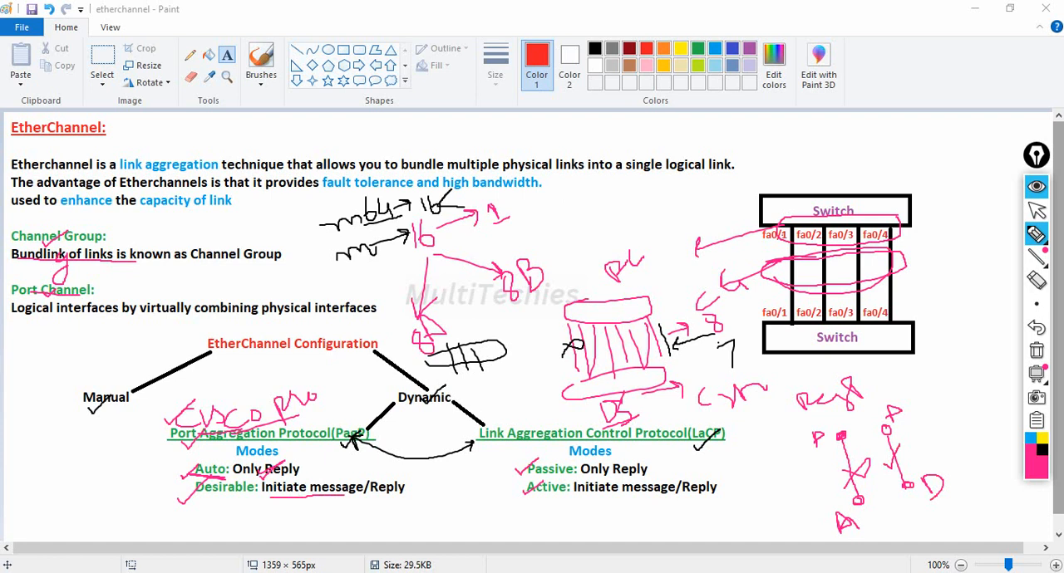
left_click_drag(370, 499, 411, 499)
mouse_move(889, 469)
left_mouse_down()
mouse_move(902, 444)
mouse_move(931, 481)
left_mouse_up()
left_click_drag(897, 422, 906, 415)
Sketch a third PagP link labelled D at both ends with a tick, and underline the Desirable description again.
mouse_move(940, 417)
left_mouse_down()
mouse_move(961, 457)
mouse_move(942, 394)
mouse_move(950, 407)
left_mouse_up()
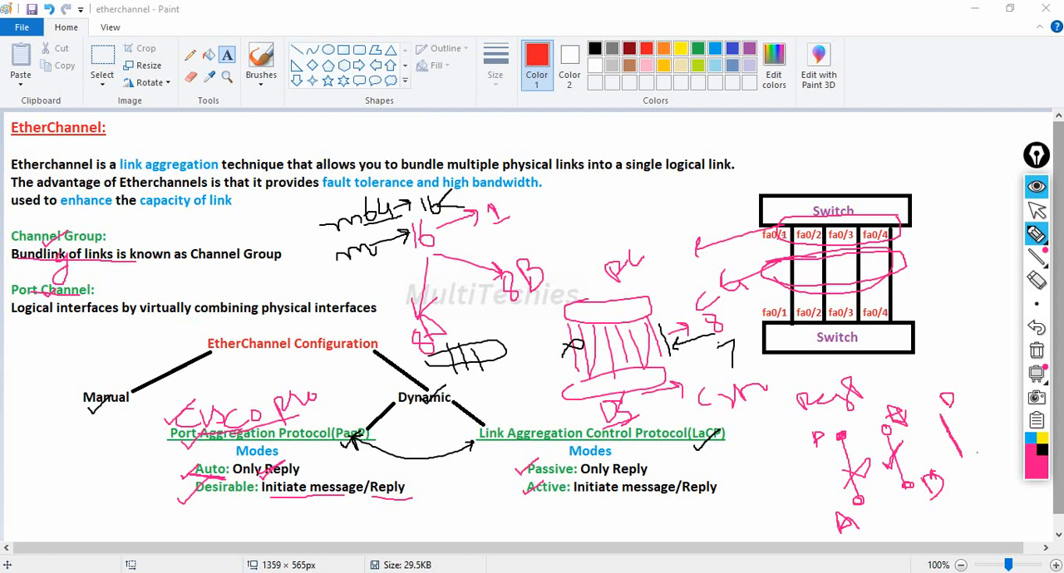
mouse_move(977, 450)
left_mouse_down()
mouse_move(977, 467)
mouse_move(992, 459)
mouse_move(981, 467)
mouse_move(950, 433)
left_mouse_up()
left_click_drag(273, 501, 372, 499)
Write a crossed P–P pair and a ticked A–P pair below the LaCP modes, and underline Only Reply for Passive.
left_click_drag(538, 501, 540, 518)
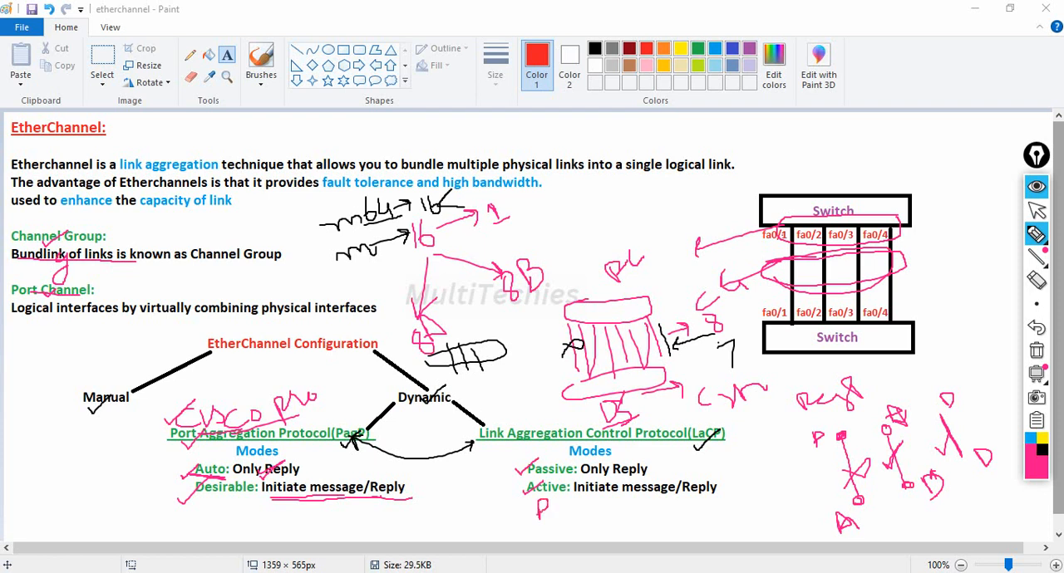
mouse_move(541, 513)
left_mouse_down()
mouse_move(573, 522)
mouse_move(578, 498)
mouse_move(574, 510)
mouse_move(592, 501)
mouse_move(612, 524)
mouse_move(629, 520)
left_mouse_up()
mouse_move(553, 517)
left_mouse_down()
mouse_move(564, 509)
mouse_move(564, 519)
left_mouse_up()
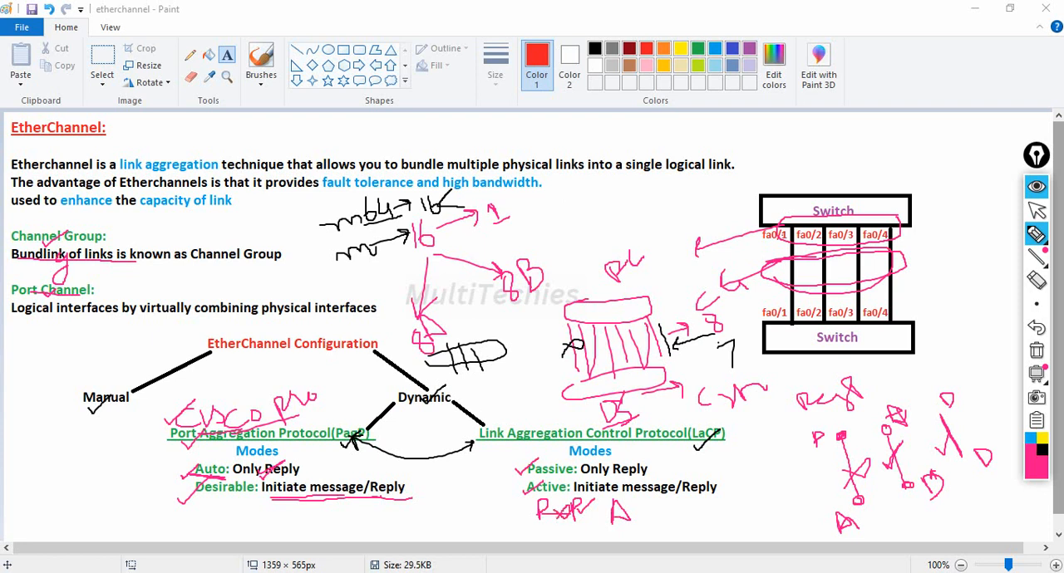
left_click_drag(580, 478, 646, 478)
mouse_move(634, 510)
left_mouse_down()
mouse_move(681, 497)
mouse_move(685, 523)
mouse_move(695, 495)
mouse_move(644, 518)
mouse_move(653, 503)
left_mouse_up()
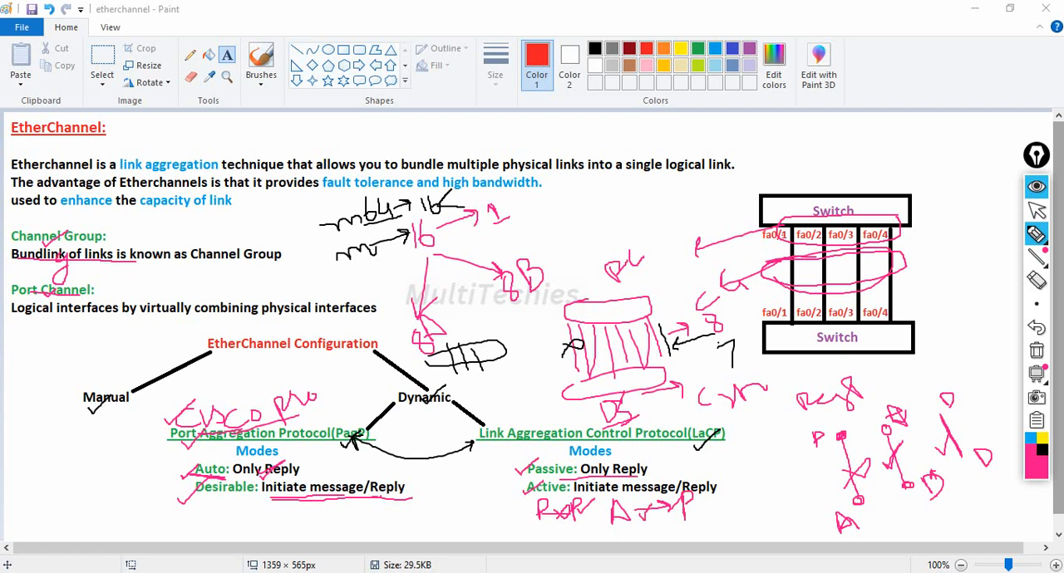
Mark the Active and Passive descriptions, and write a ticked A–A pair beside the other LaCP mode pairs.
left_click_drag(587, 492, 655, 491)
left_click_drag(597, 483, 610, 465)
mouse_move(720, 507)
left_mouse_down()
mouse_move(719, 527)
mouse_move(766, 489)
mouse_move(781, 492)
mouse_move(766, 501)
mouse_move(756, 482)
left_mouse_up()
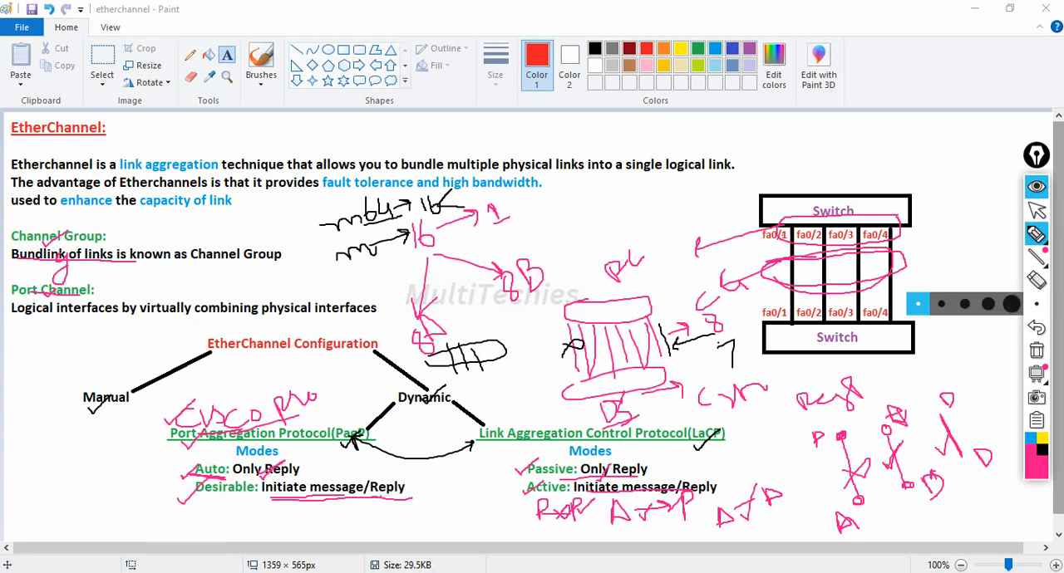
Clear all annotations and, in Cisco Packet Tracer, place two 2960 switches one below the other.
left_click(1036, 350)
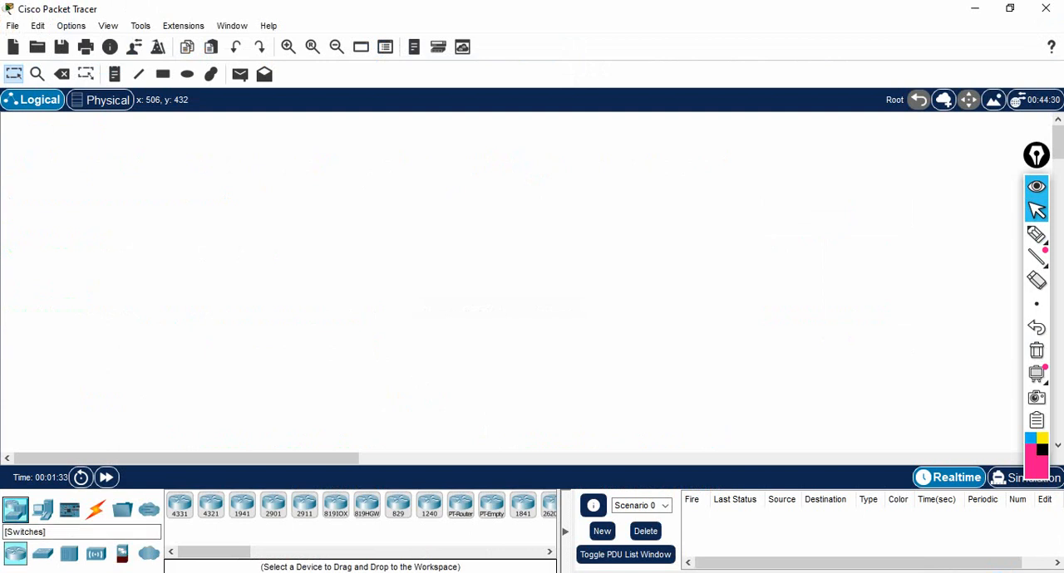
left_click(42, 554)
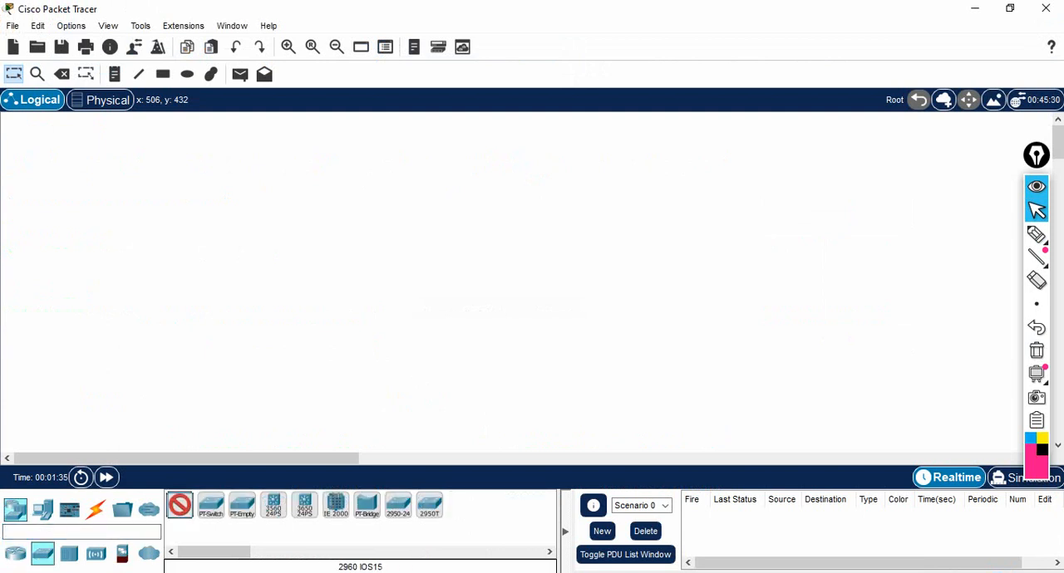
left_click(179, 505)
left_click(458, 183)
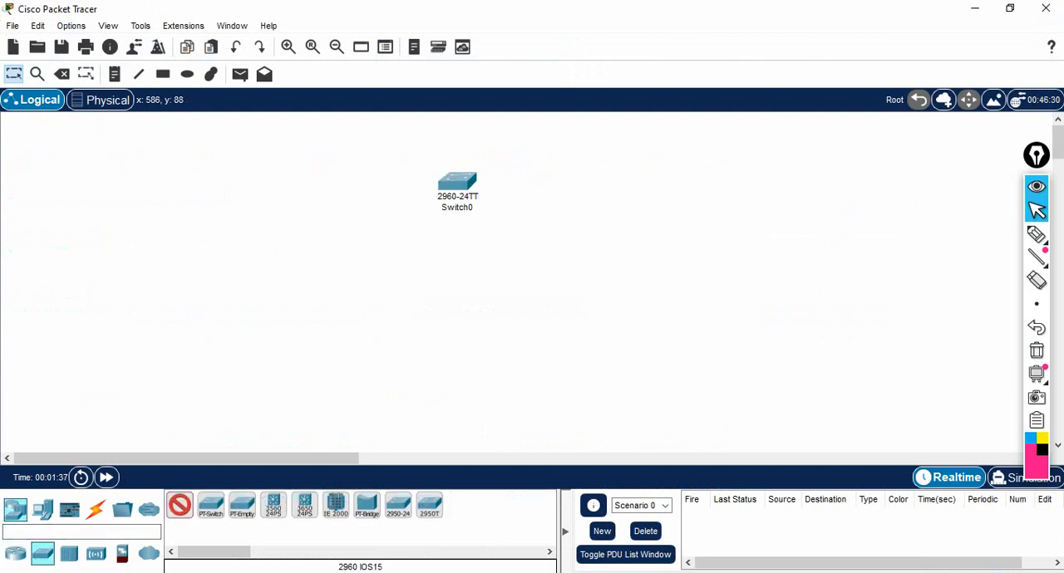
left_click(457, 306)
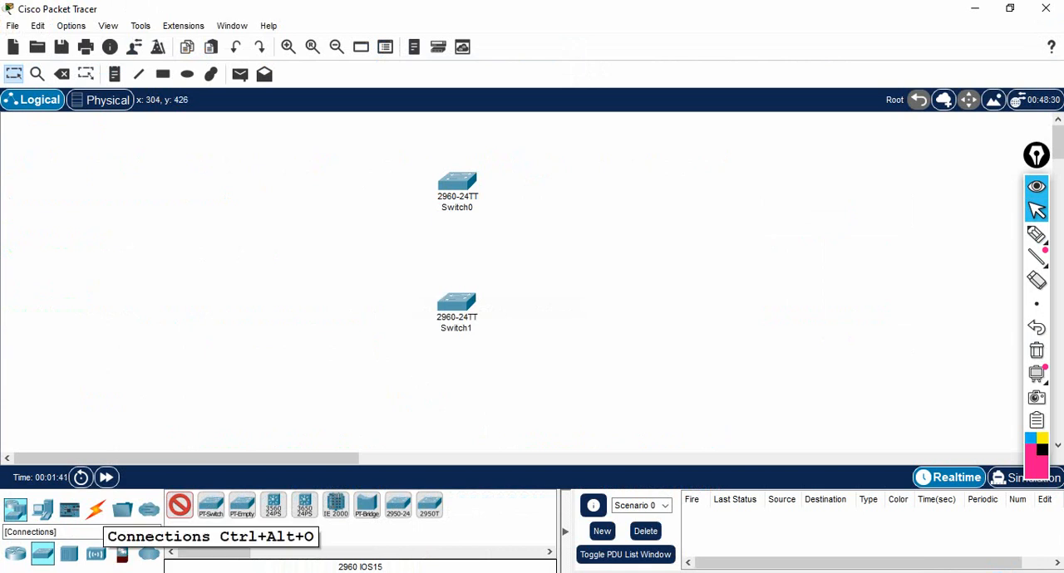
Connect Switch0 to Switch1 with four parallel links using the automatic connection type.
left_click(95, 510)
left_click(179, 505)
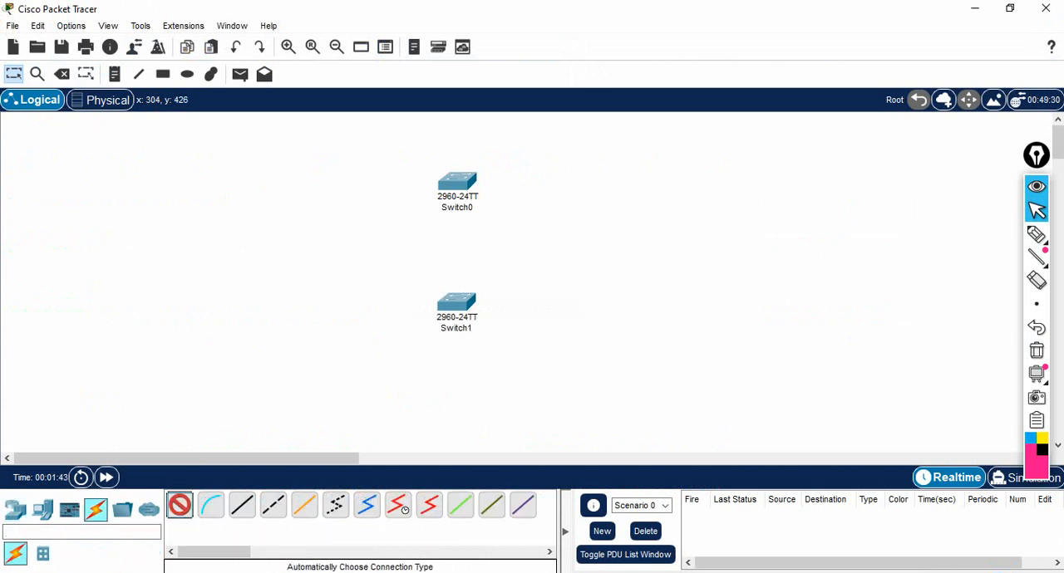
left_click(456, 184)
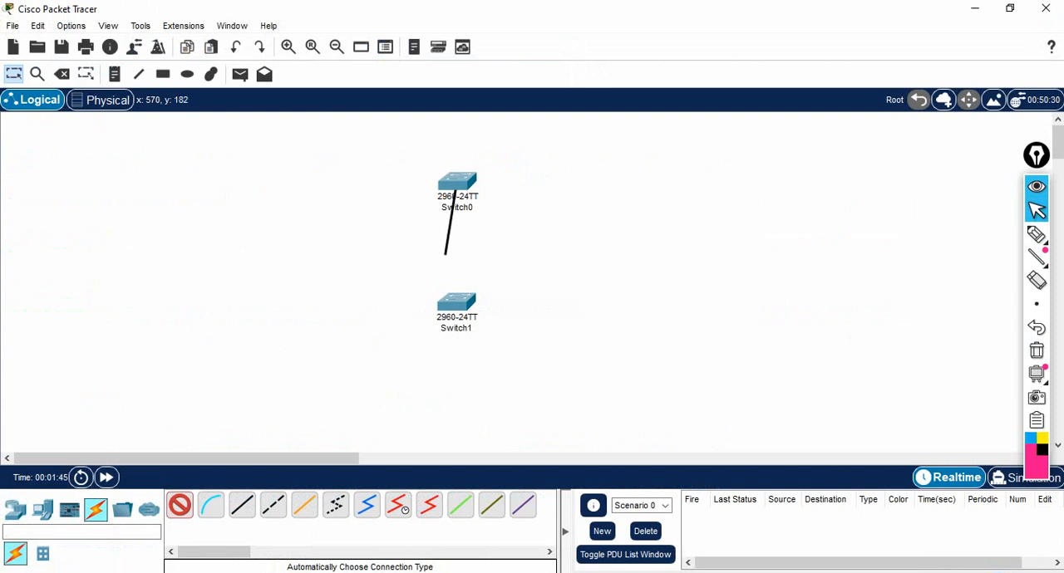
left_click(456, 305)
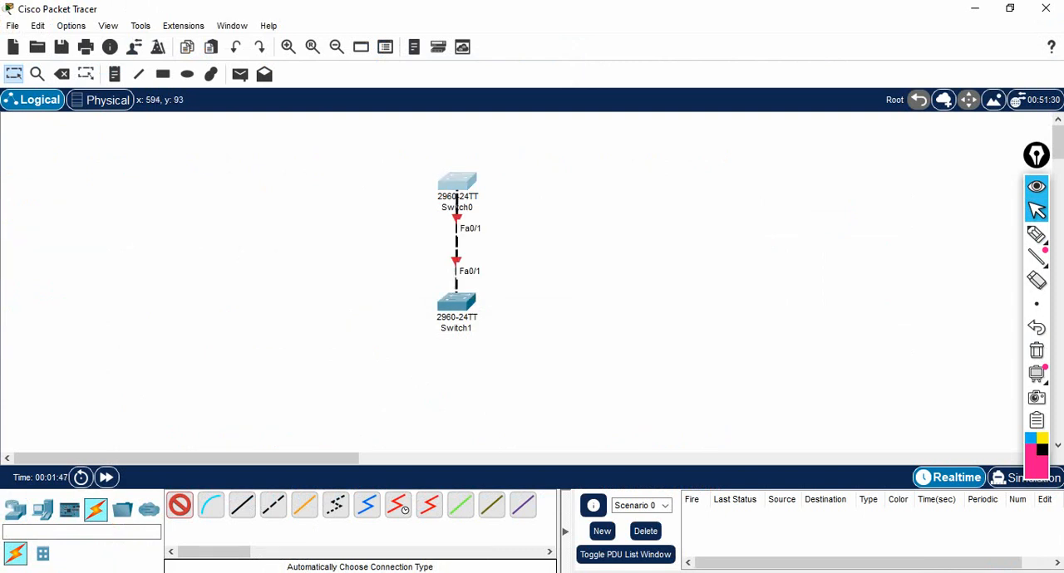
left_click(457, 184)
left_click(457, 304)
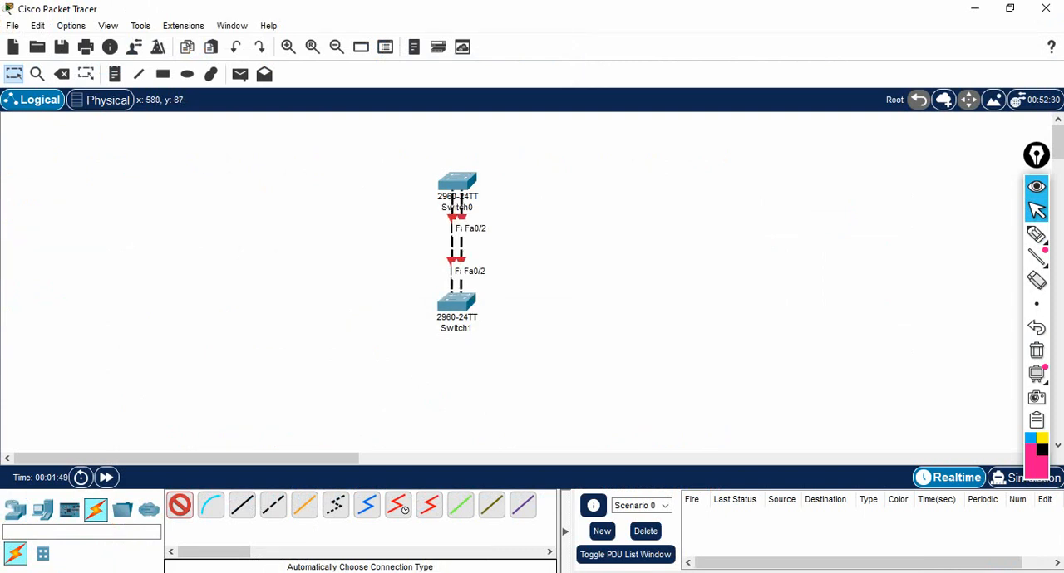
left_click(457, 185)
left_click(457, 305)
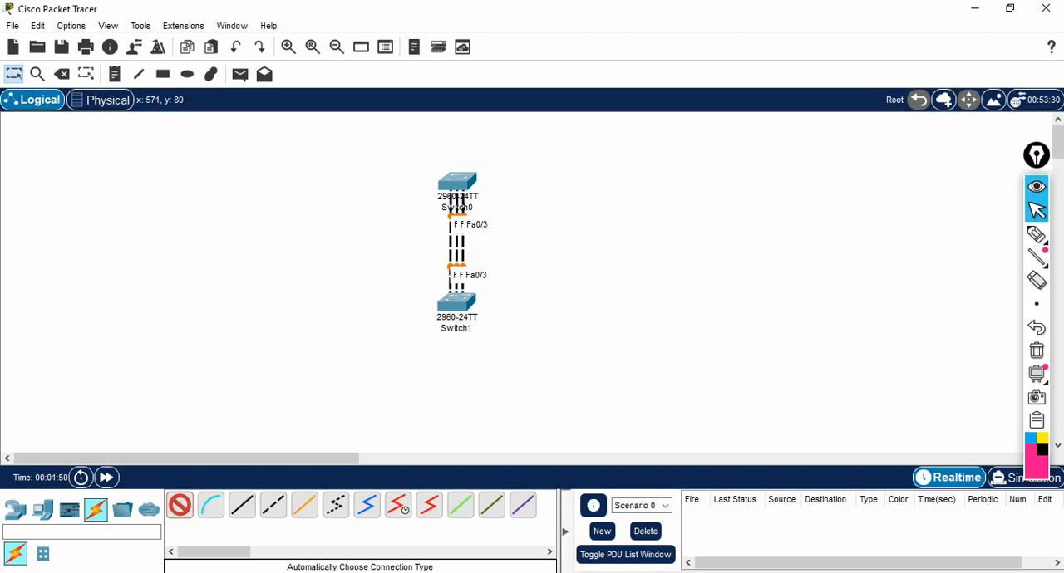
left_click(456, 185)
left_click(456, 304)
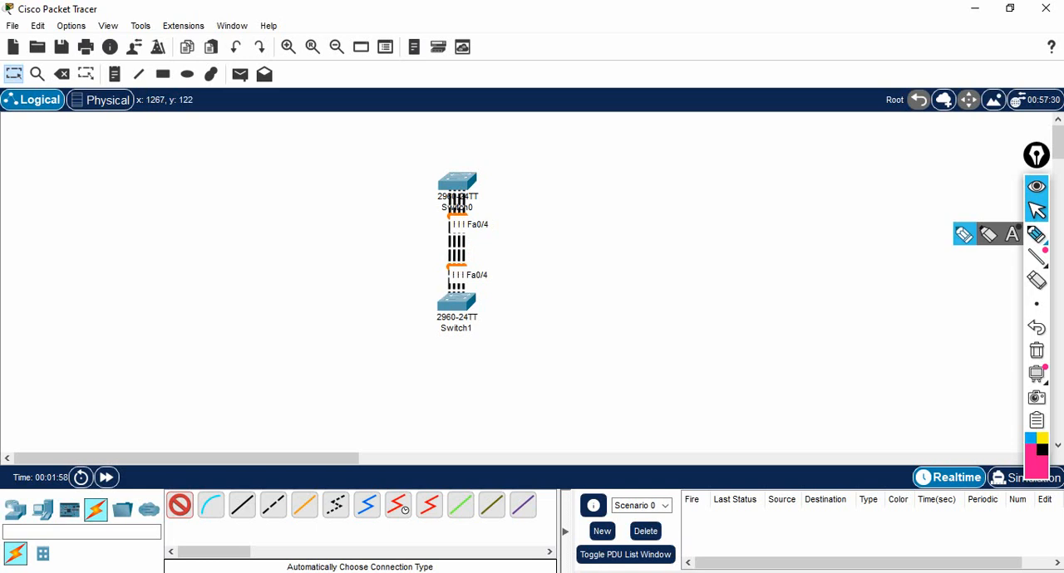
Annotate the link ends at both switches with arrows, underlines and a T, and clear the annotations.
left_click(1036, 234)
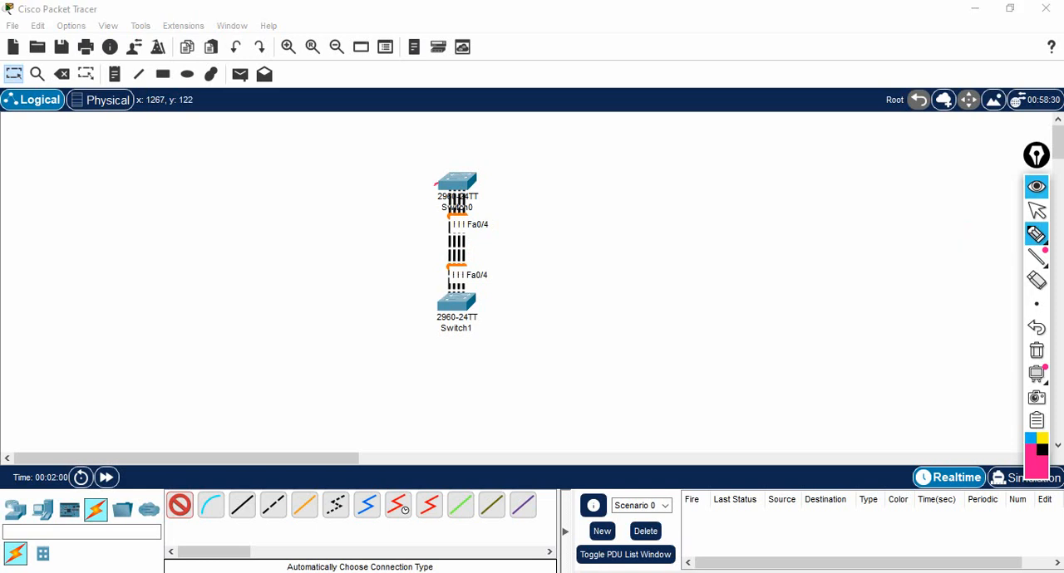
mouse_move(435, 183)
left_mouse_down()
mouse_move(420, 219)
mouse_move(423, 267)
mouse_move(435, 273)
left_mouse_up()
left_click_drag(476, 180, 513, 179)
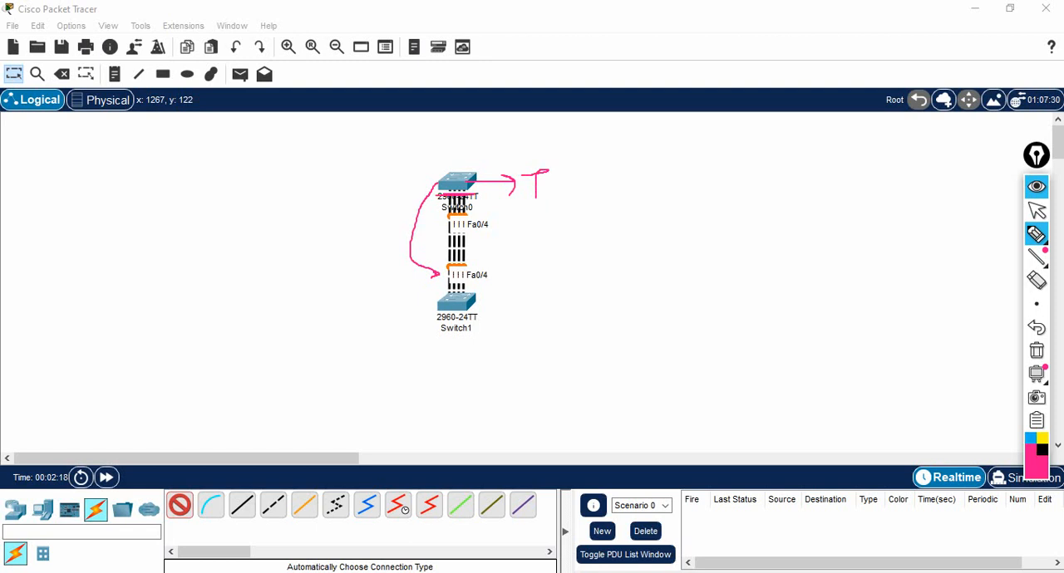
left_click_drag(442, 286, 476, 288)
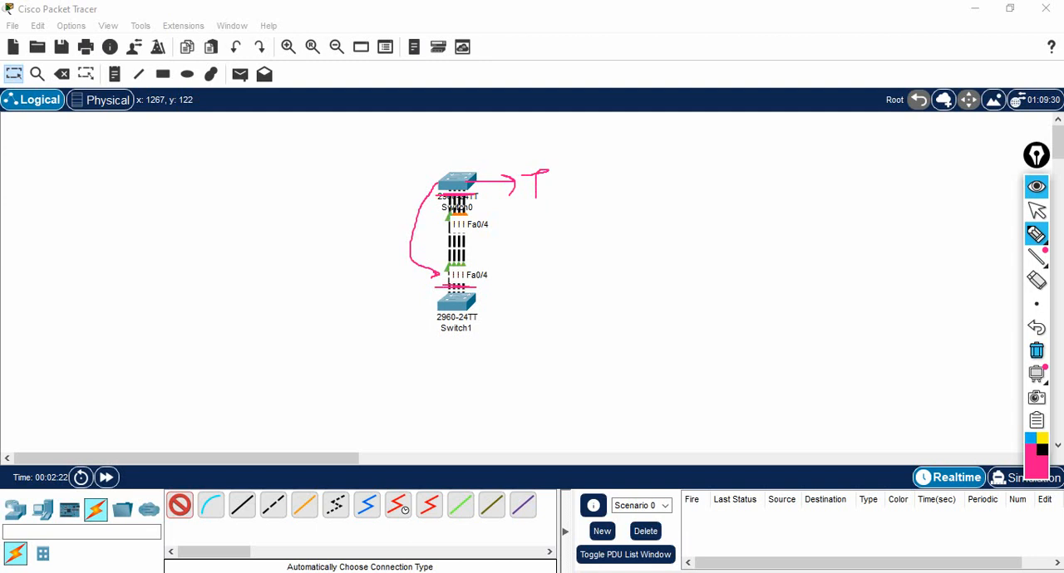
left_click(1036, 350)
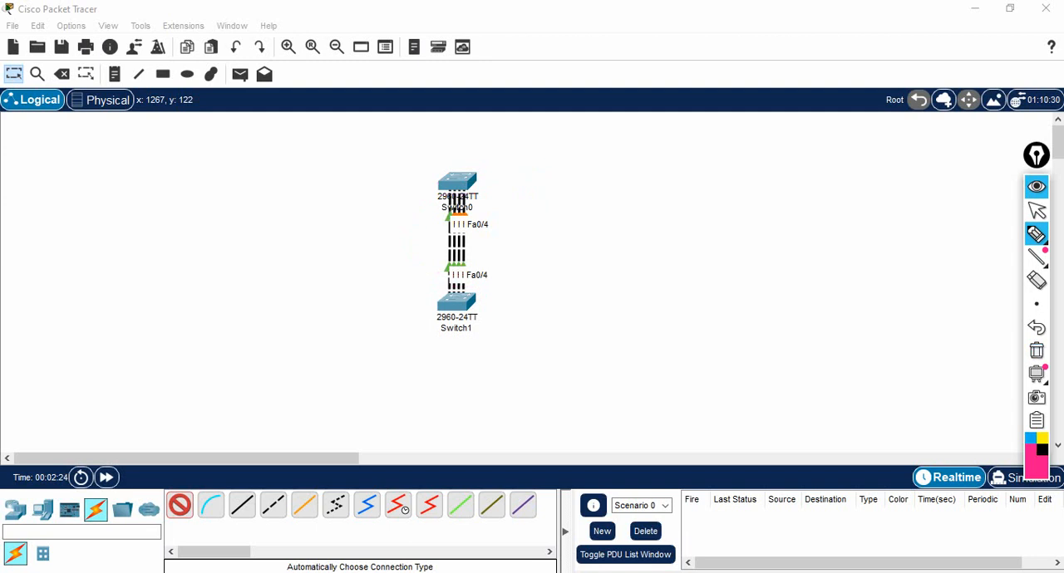
left_click(1037, 210)
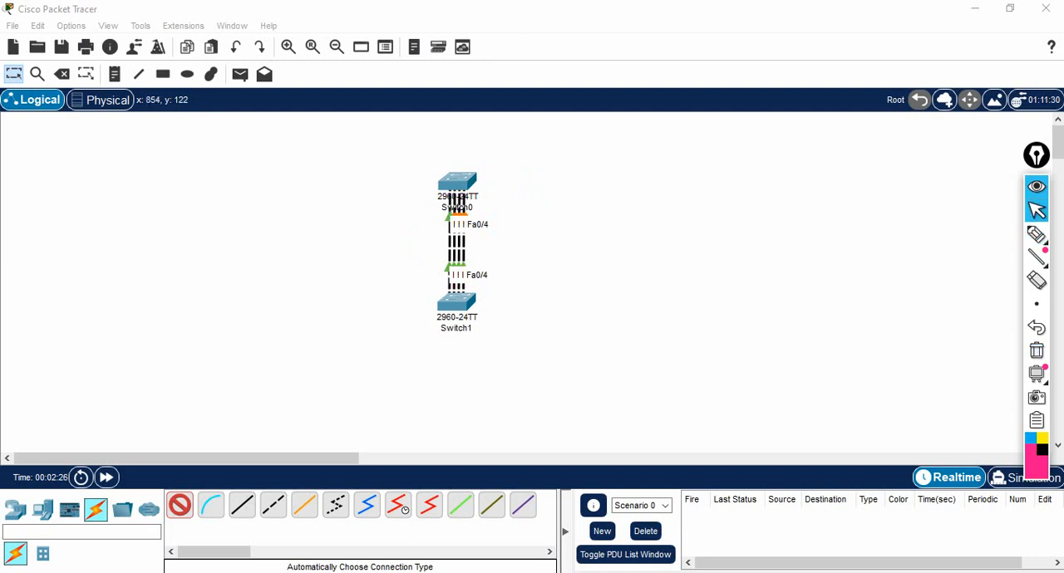
Open Switch0's command line in a maximized window and enter privileged mode with "en".
left_click(13, 74)
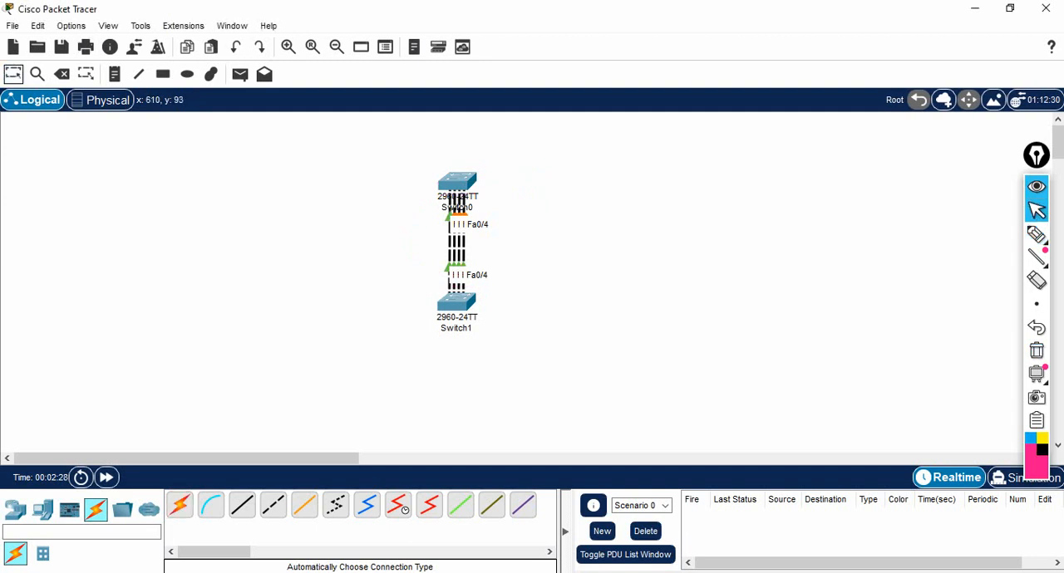
left_click(457, 181)
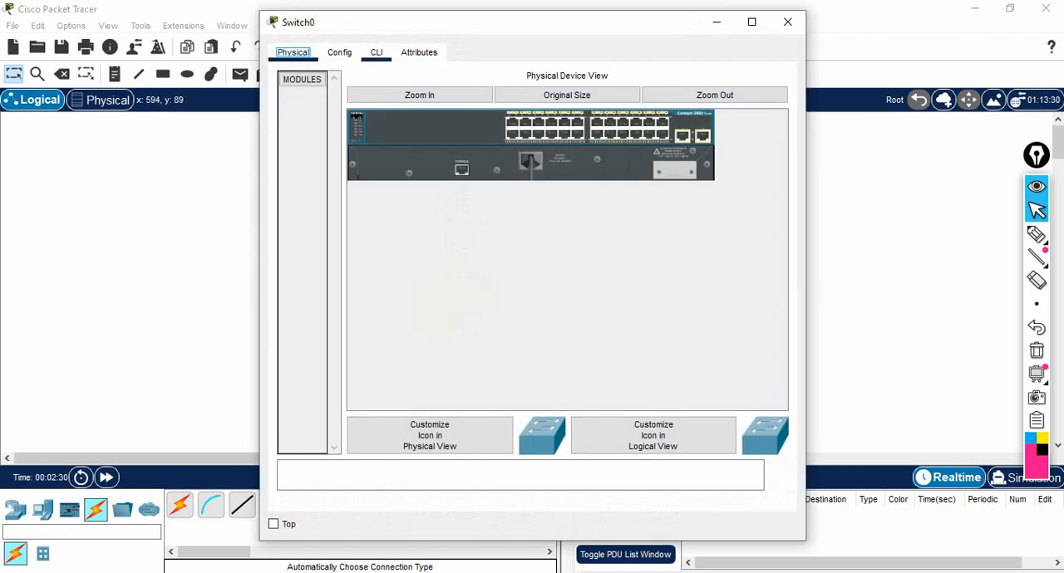
left_click(377, 52)
left_click(752, 22)
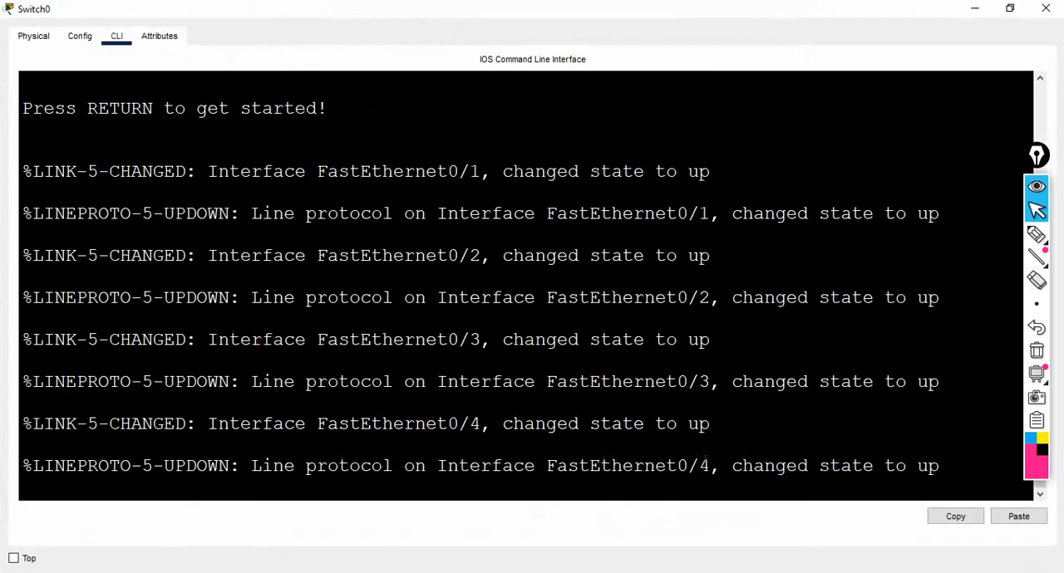
key("Return")
key("Return")
key("Return")
type("en")
key("Return")
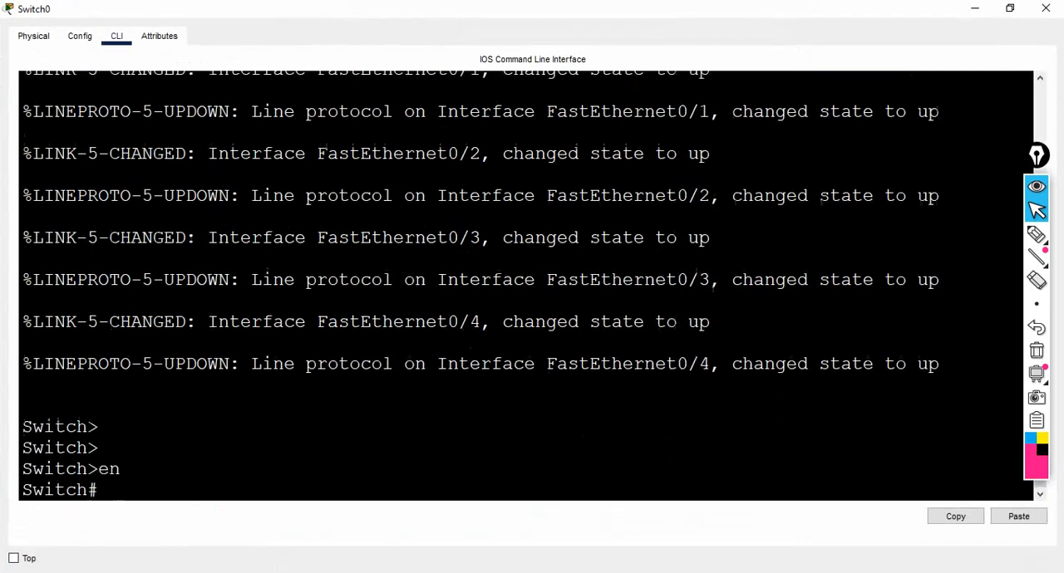
Enter global configuration mode on Switch0 with "conf" and set its hostname to swa.
key("Return")
key("Return")
type("conf")
key("Return")
key("Return")
key("Return")
key("Return")
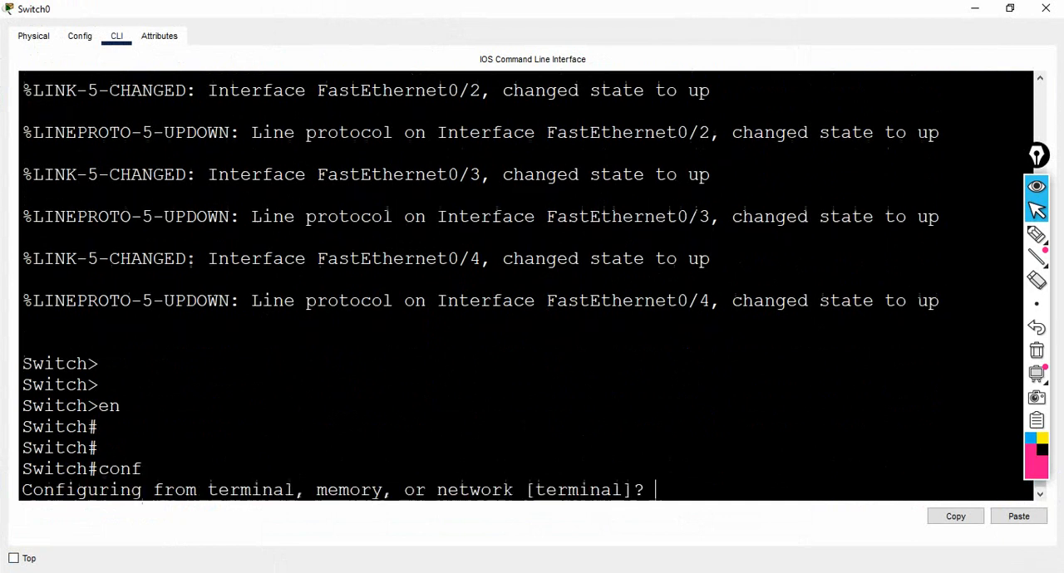
type("host ")
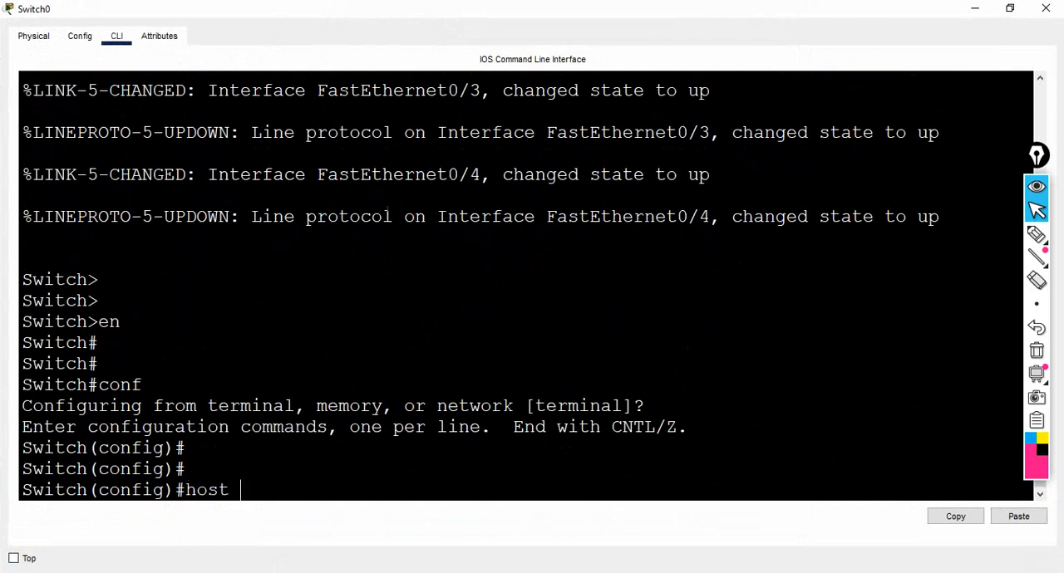
type("swa")
key("Return")
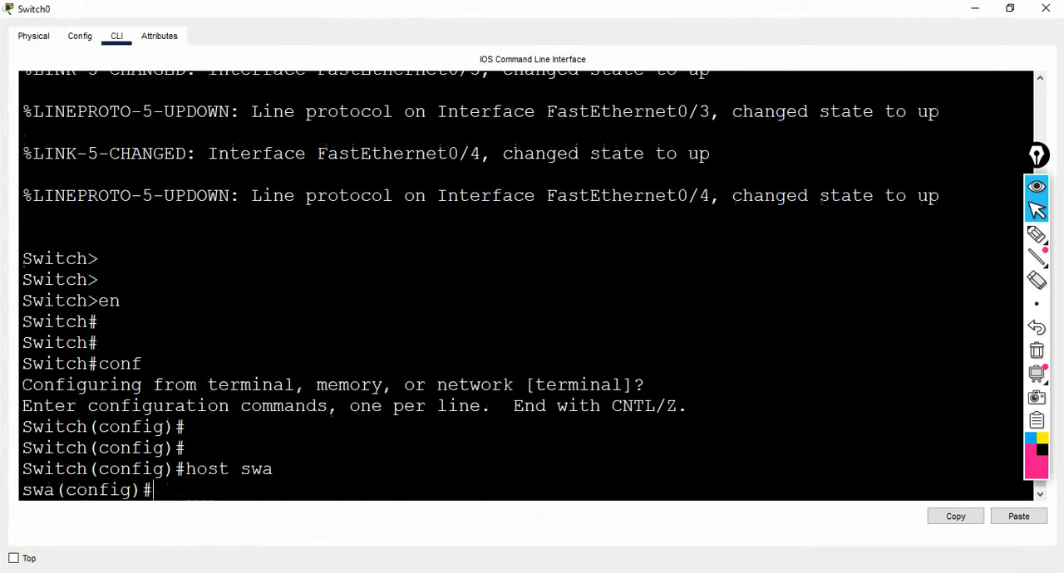
key("Return")
key("Return")
key("Return")
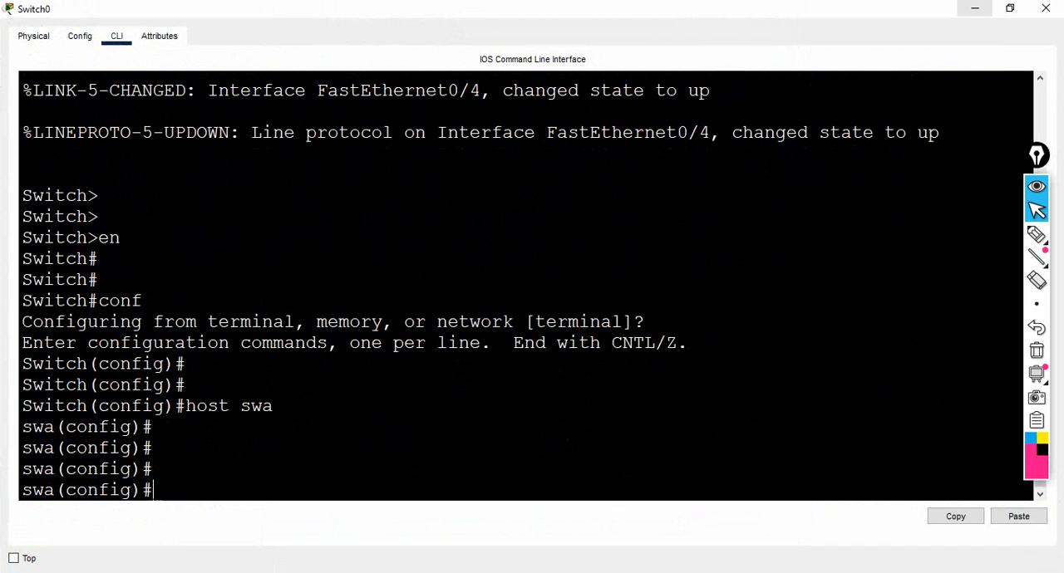
Minimize Switch0's window, open Switch1's command line maximized, and enter privileged mode with "en".
left_click(974, 9)
left_click(452, 305)
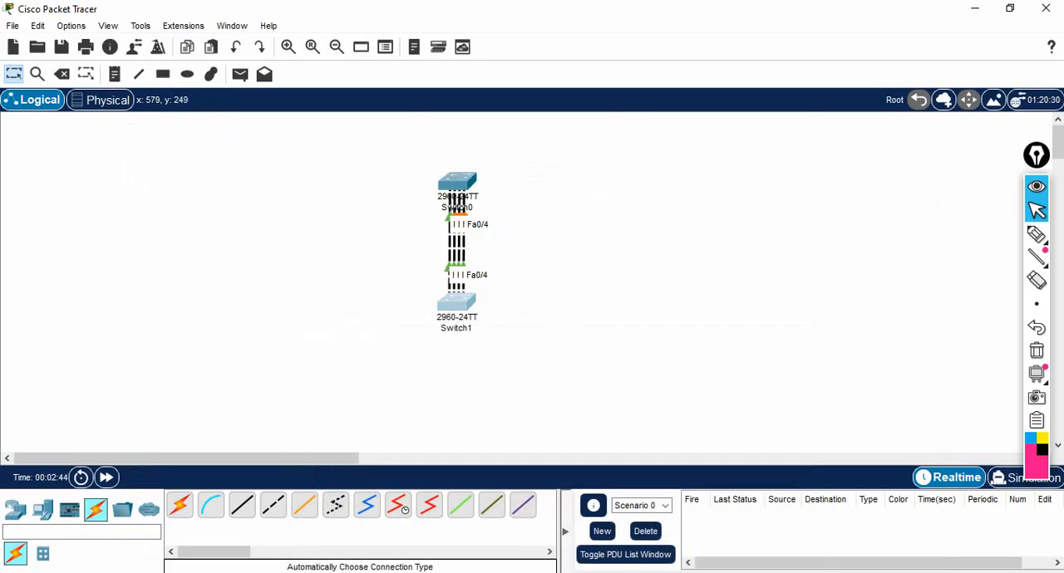
left_click(376, 52)
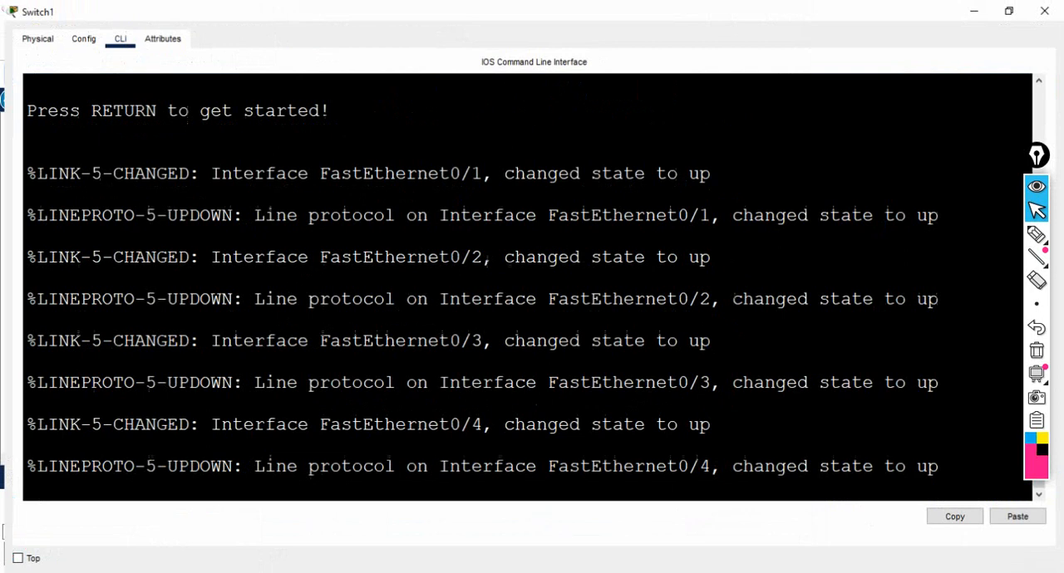
left_click(751, 22)
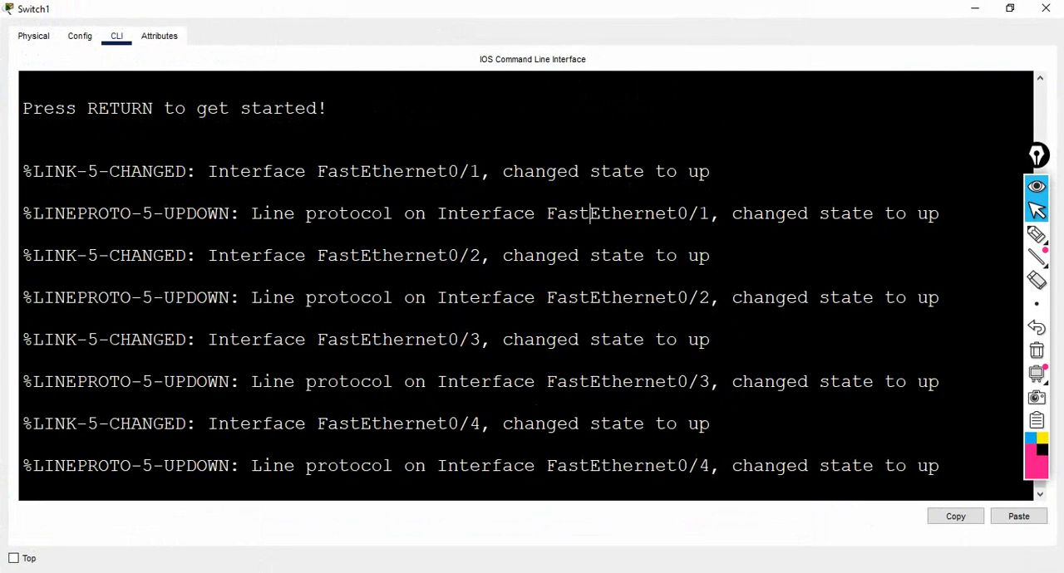
key("Return")
key("Return")
key("Return")
type("en")
key("Return")
Enter global configuration mode on Switch1 with "conf" and set its hostname to swb.
key("Return")
key("Return")
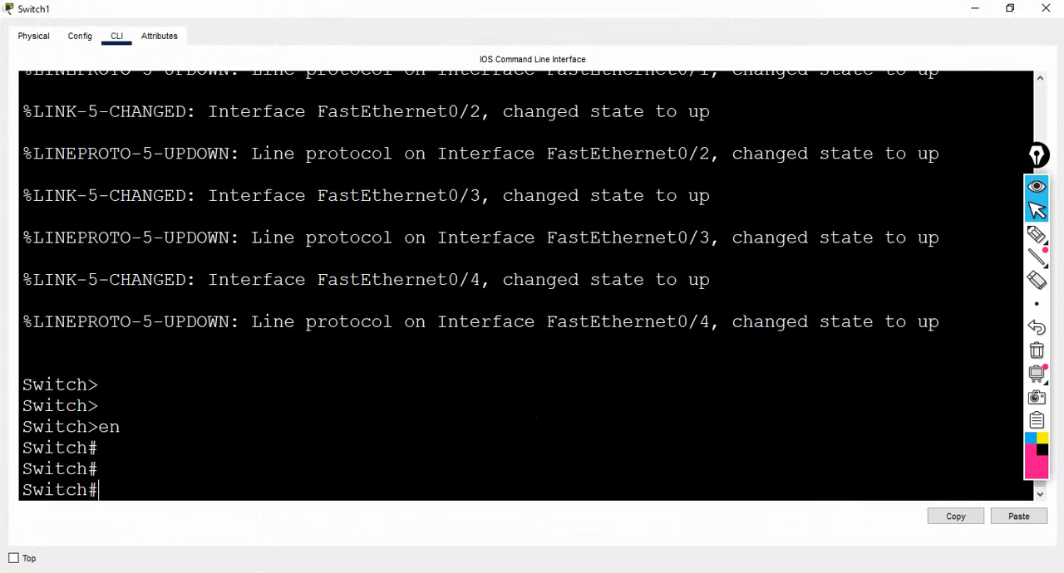
type("conf")
key("Return")
type("host")
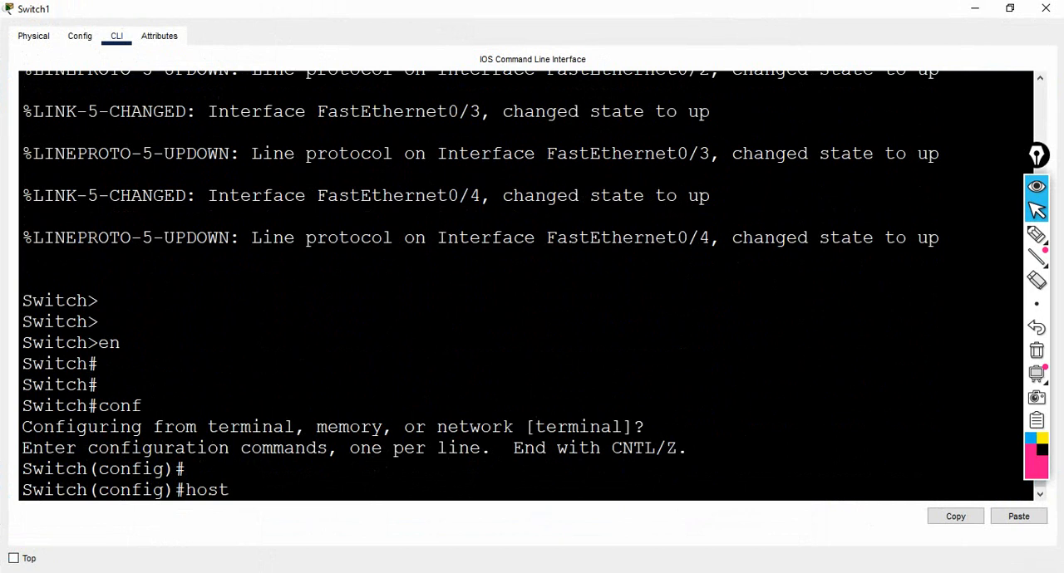
type(" swb")
key("Return")
key("Return")
key("Return")
key("Return")
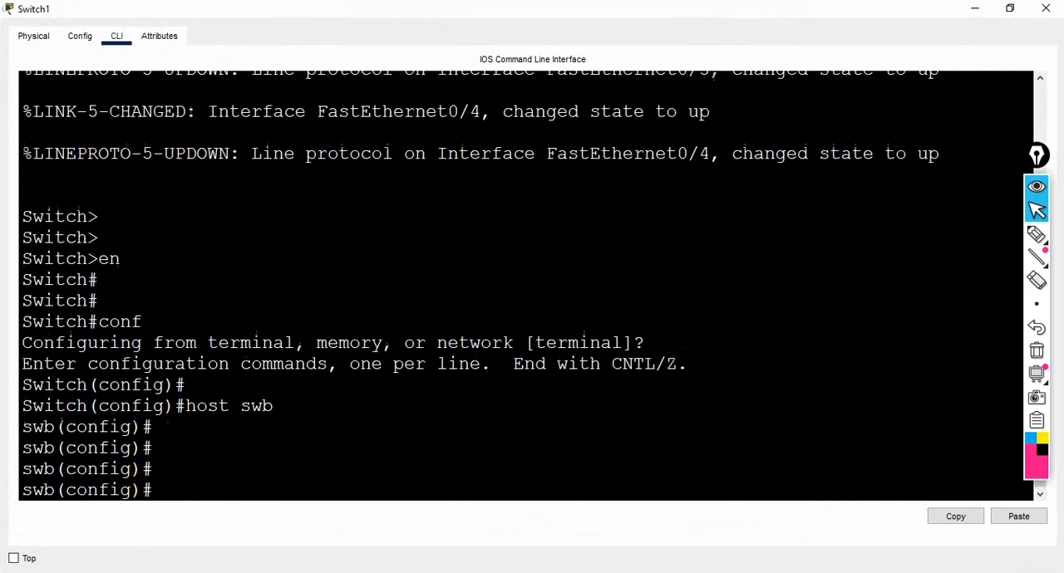
Minimize Switch1's window and bring Switch0's command line back up maximized.
left_click(975, 9)
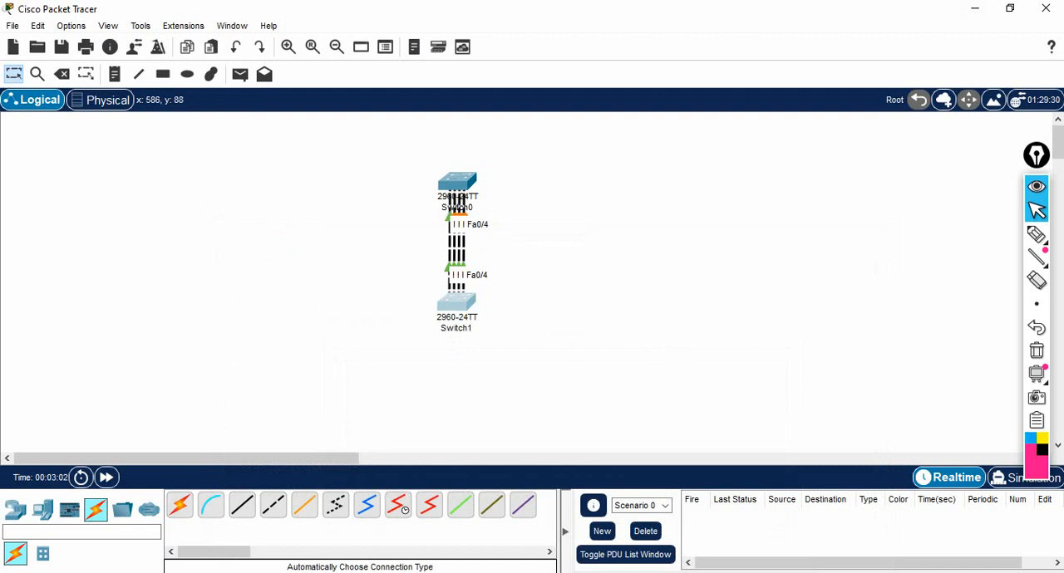
left_click(456, 183)
left_click(751, 21)
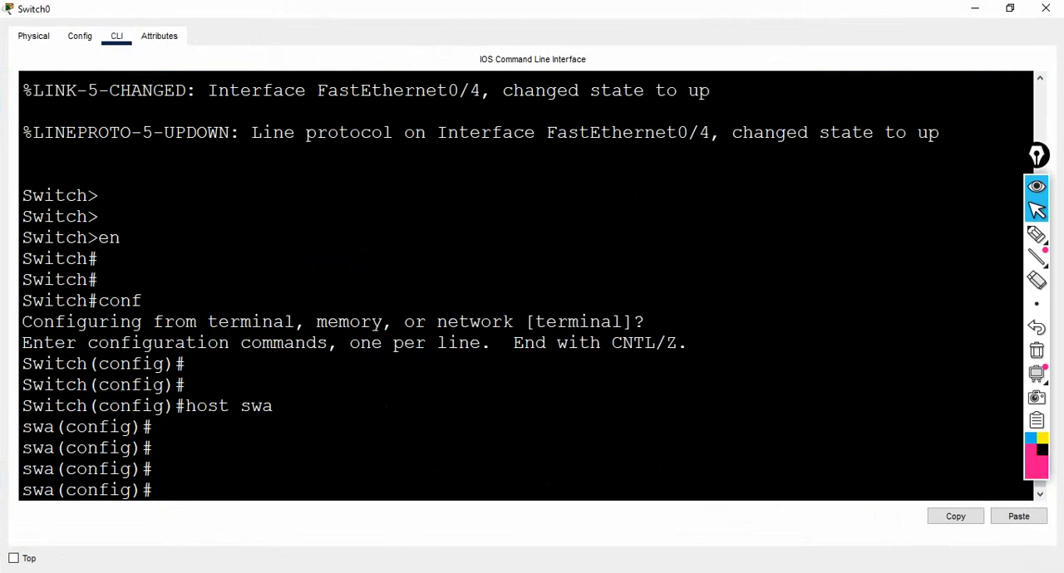
Switch to the etherchannel notes in Paint, underline "high bandwidth", and return to Switch0's command line with the underline cleared.
mouse_move(591, 572)
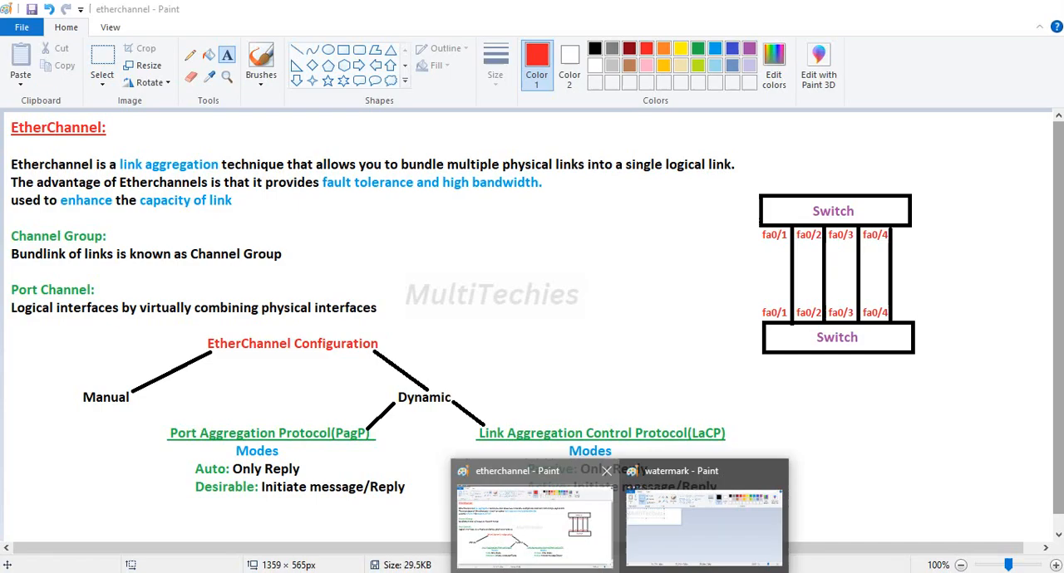
left_click(535, 519)
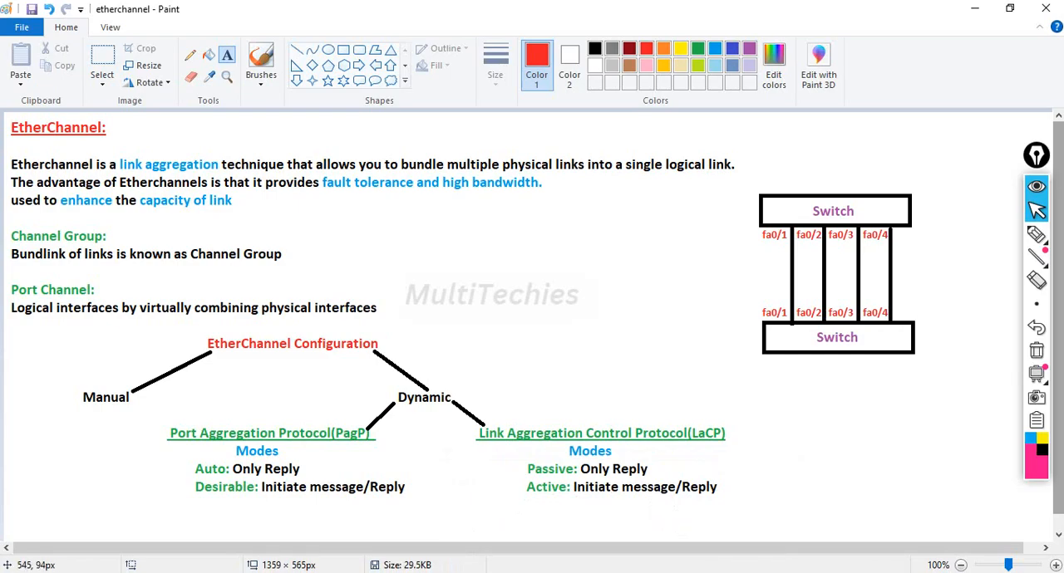
left_click_drag(253, 181, 301, 185)
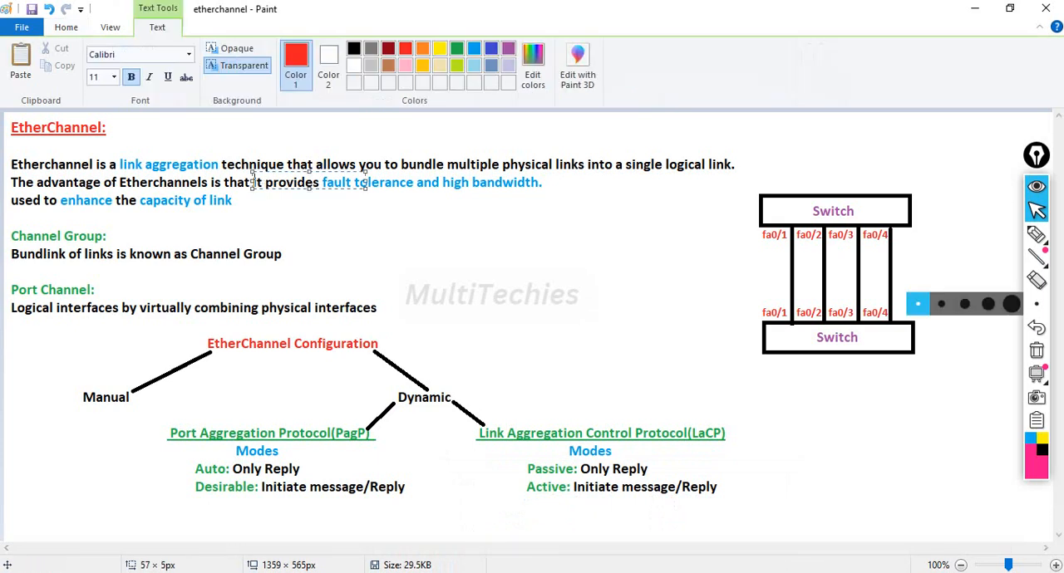
left_click(1036, 234)
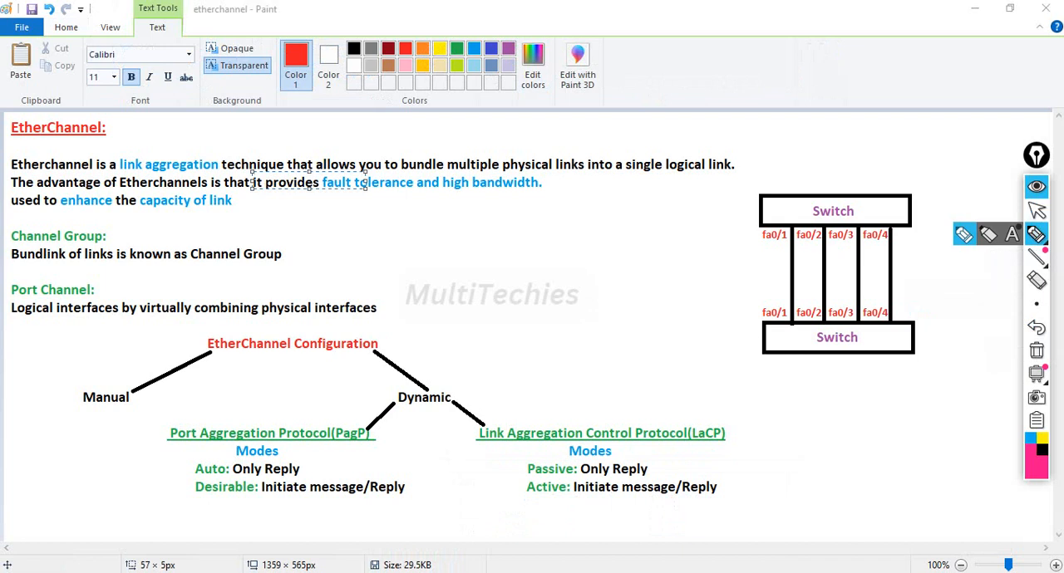
left_click_drag(456, 195, 479, 194)
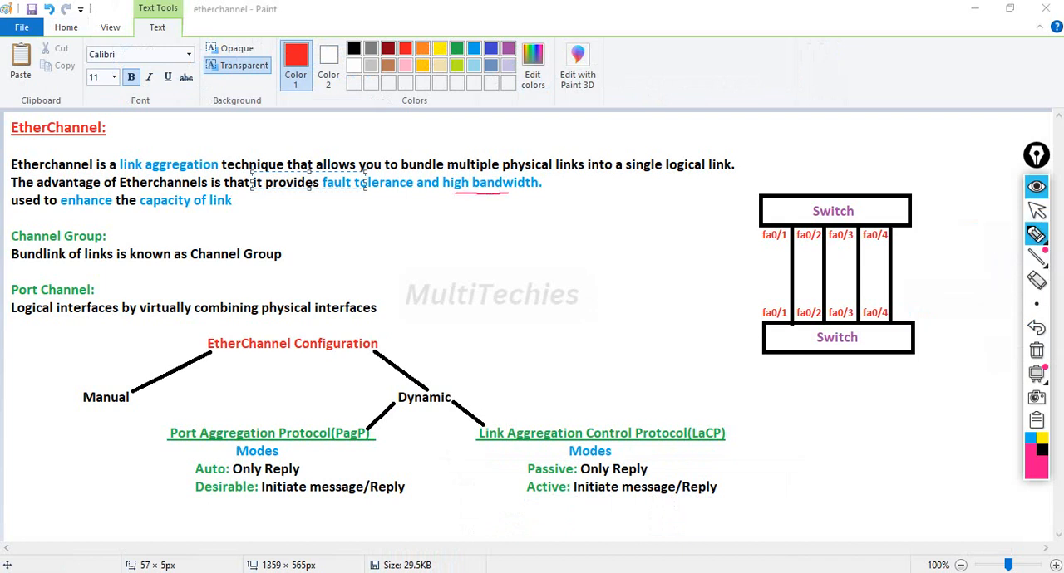
left_click(1036, 210)
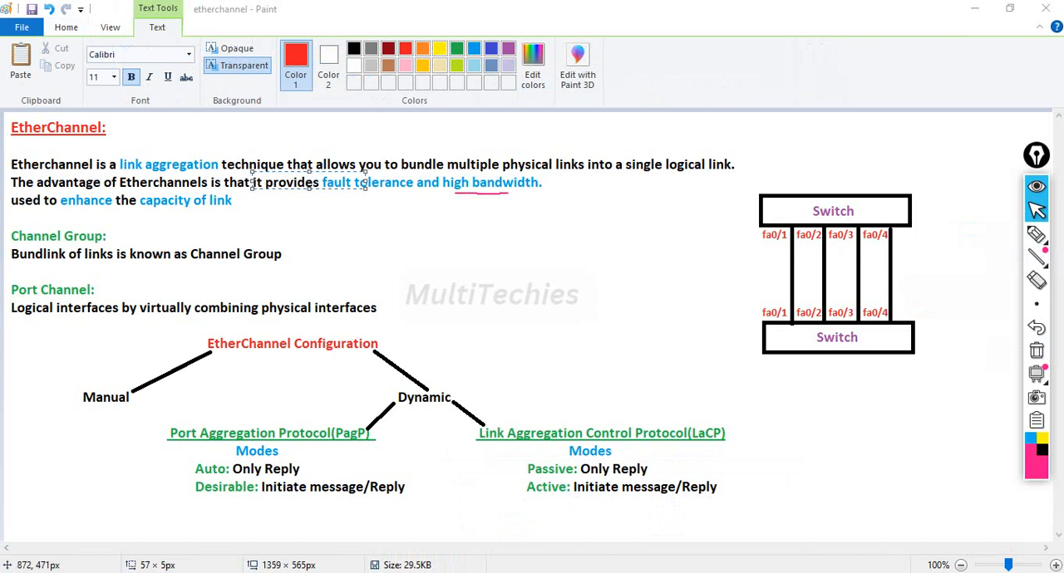
mouse_move(591, 572)
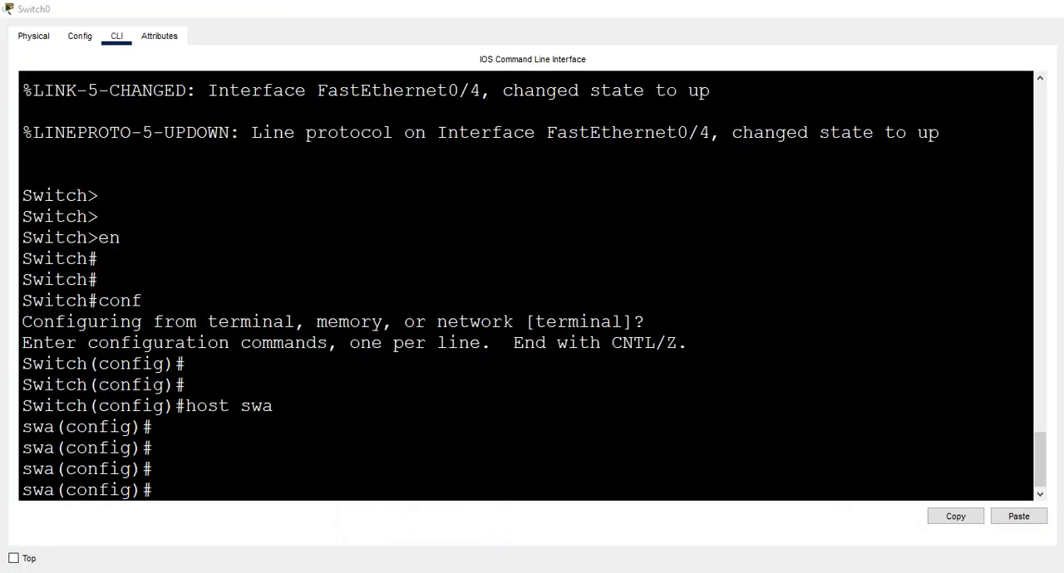
left_click(590, 524)
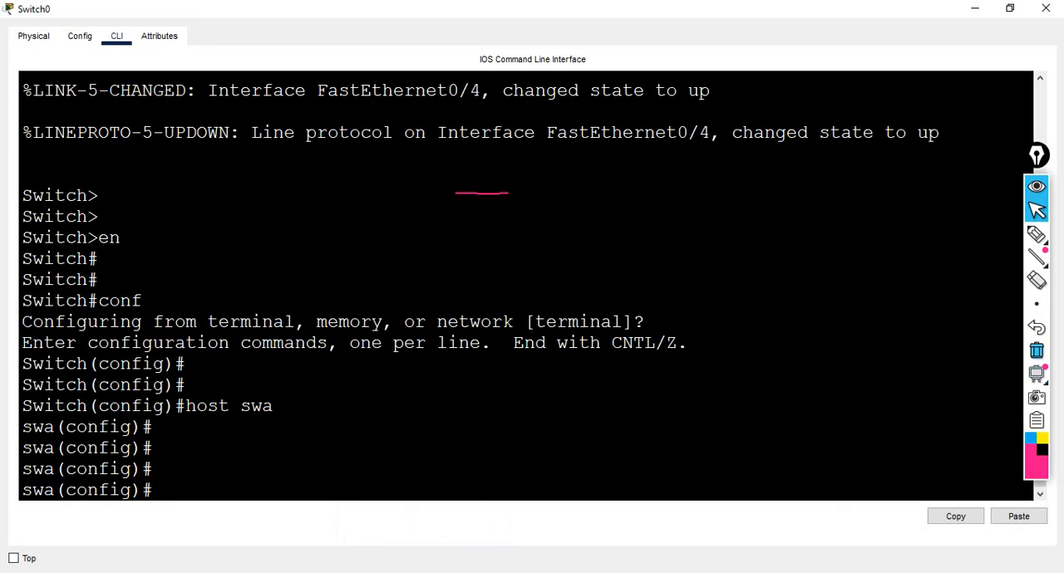
left_click(1036, 350)
Display Switch0's interface details with "do sh int" and go back to the start of the FastEthernet0/1 output.
key("Return")
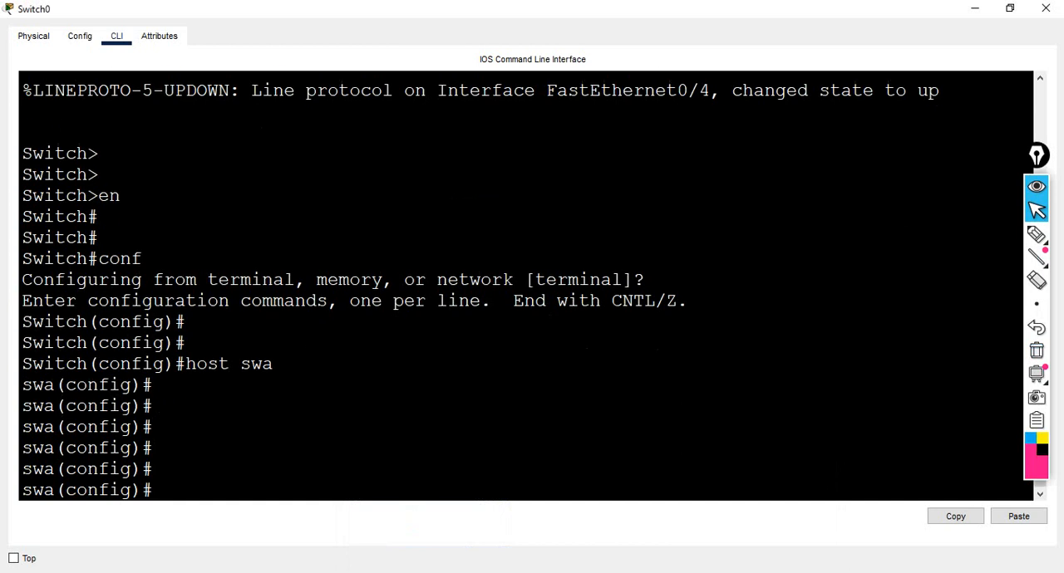
type("do sh int")
key("Tab")
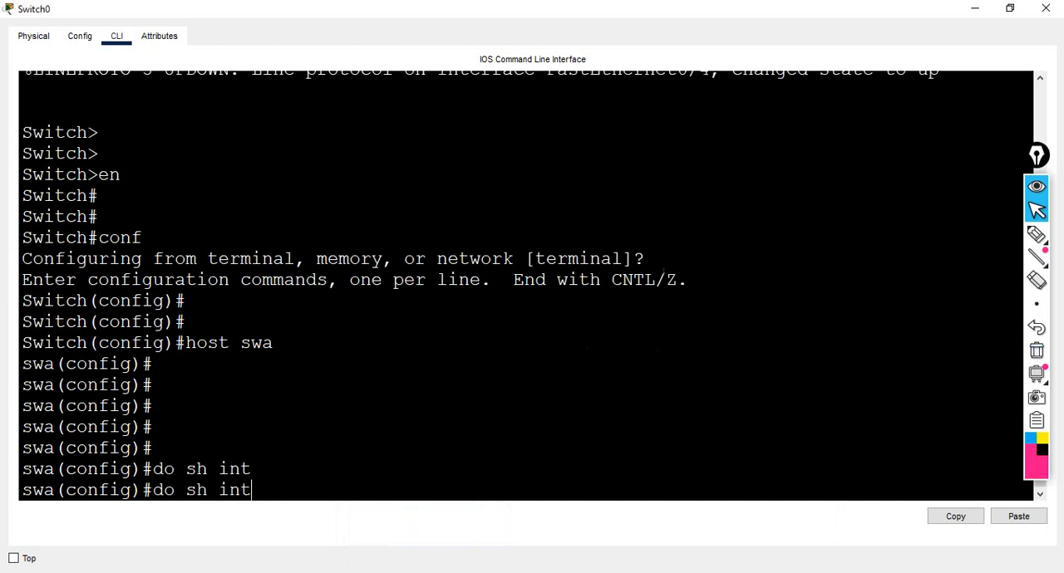
key("Return")
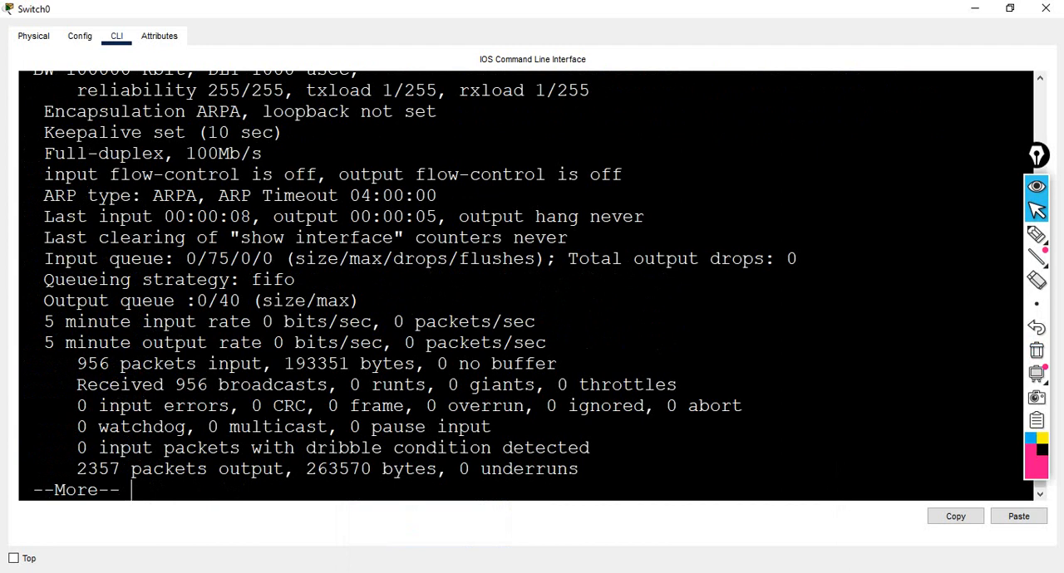
left_click_drag(1036, 156, 1007, 151)
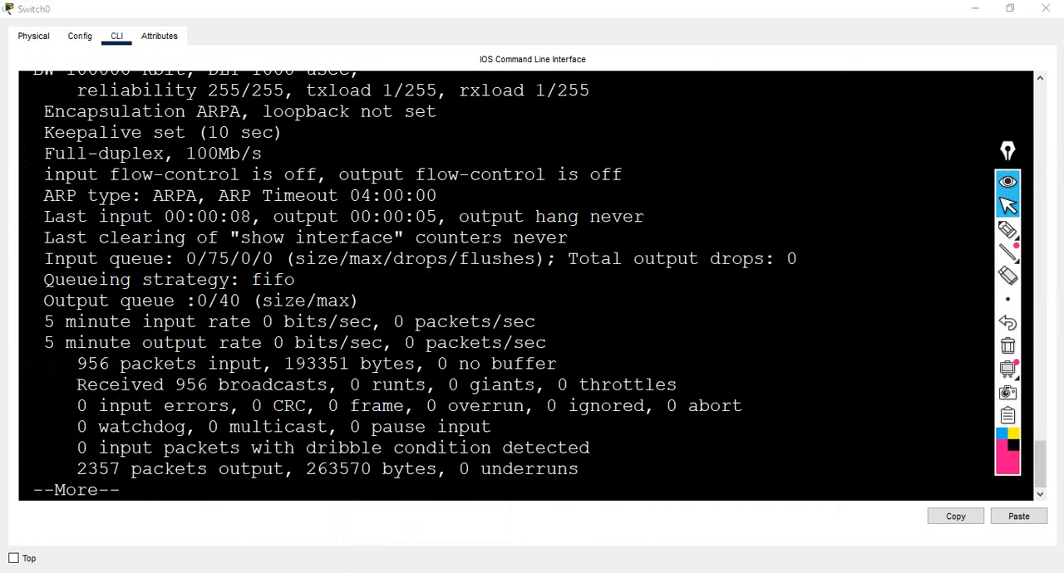
left_click_drag(1039, 464, 1040, 447)
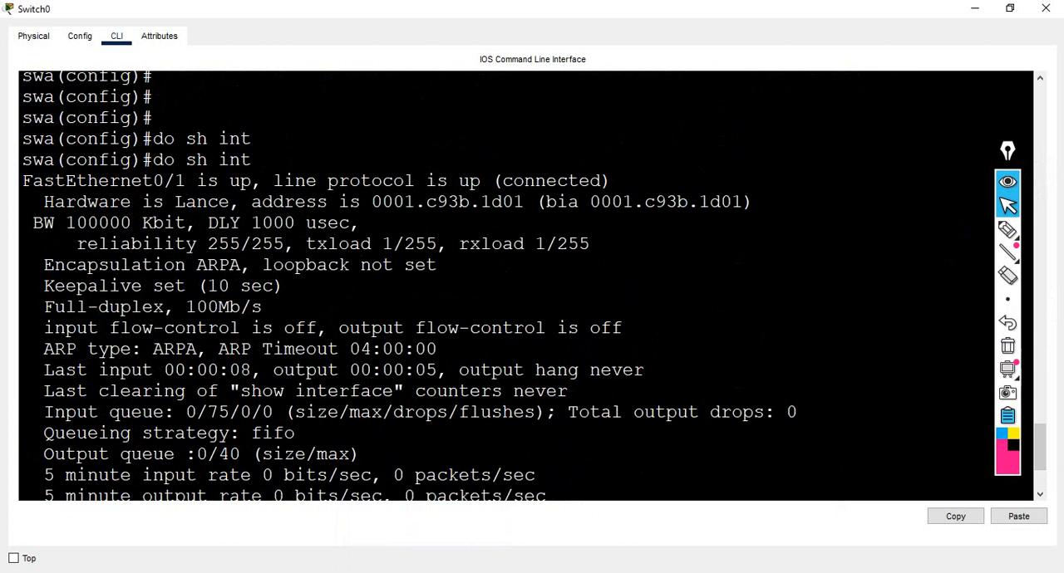
Underline the FastEthernet0/1 heading with the annotation pen and circle its bandwidth value.
left_click(1008, 231)
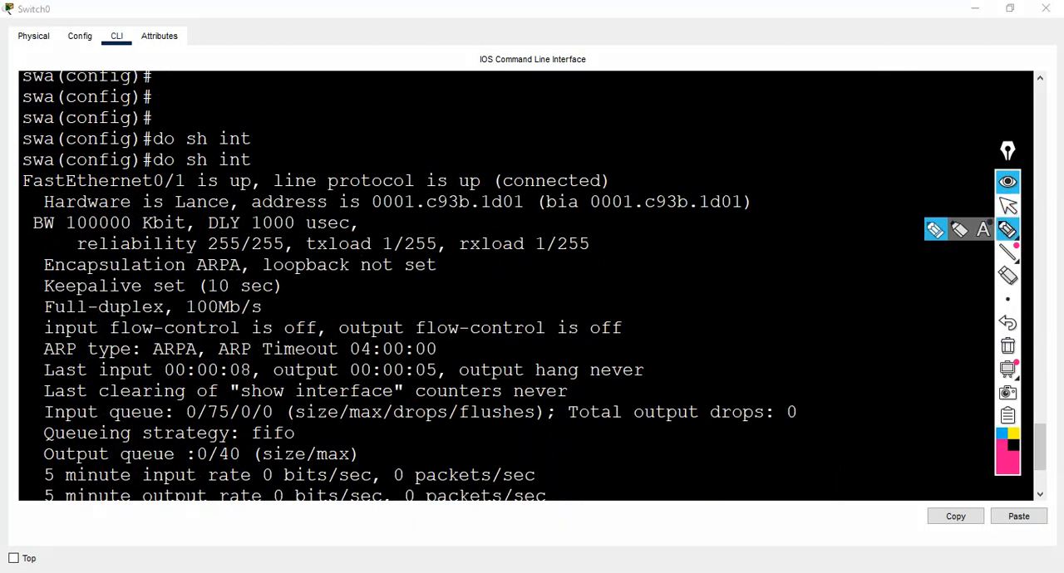
left_click_drag(23, 192, 135, 191)
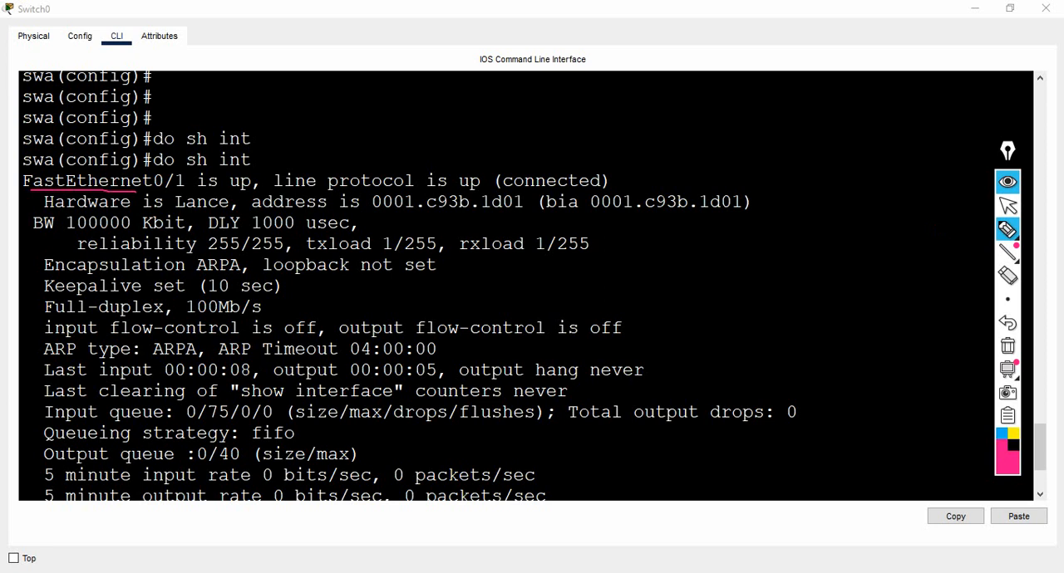
mouse_move(75, 234)
left_mouse_down()
mouse_move(175, 240)
mouse_move(122, 210)
mouse_move(69, 212)
left_mouse_up()
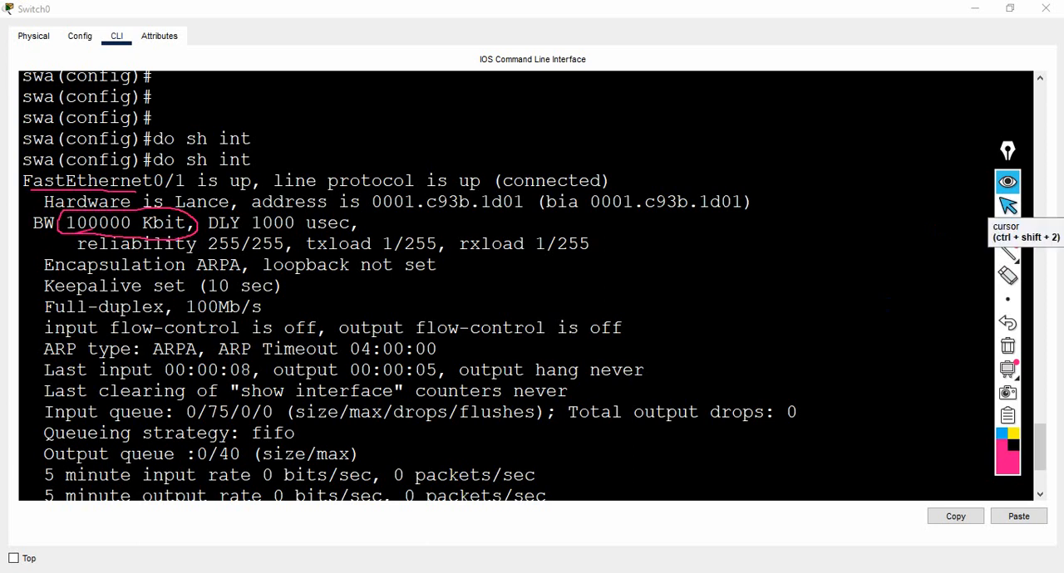
Advance the paused interface output on Switch0 to the FastEthernet0/2 bandwidth line, keeping the pen marks on screen.
left_click(1008, 206)
left_click(881, 203)
key("Return")
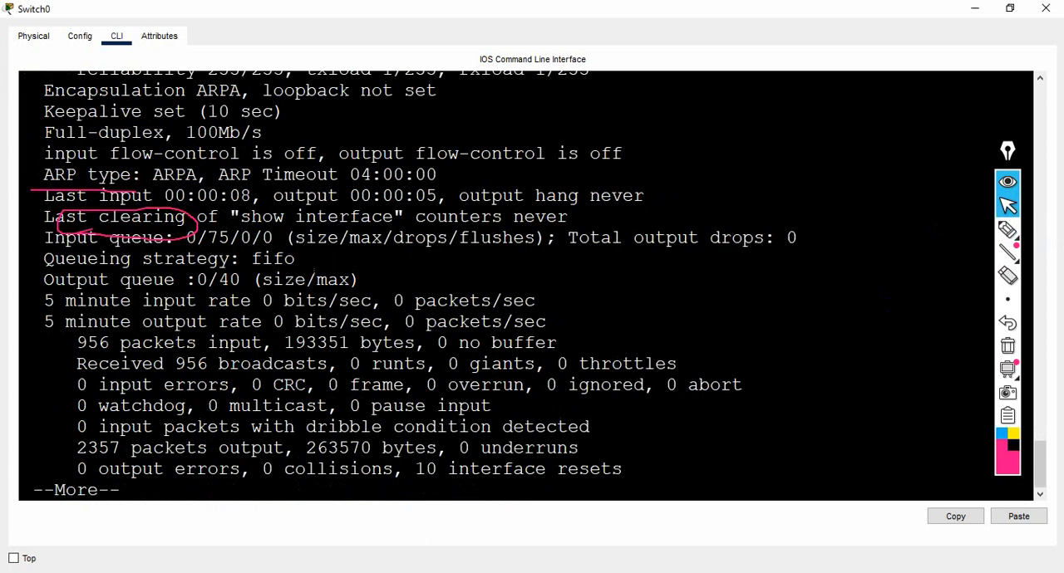
key("space")
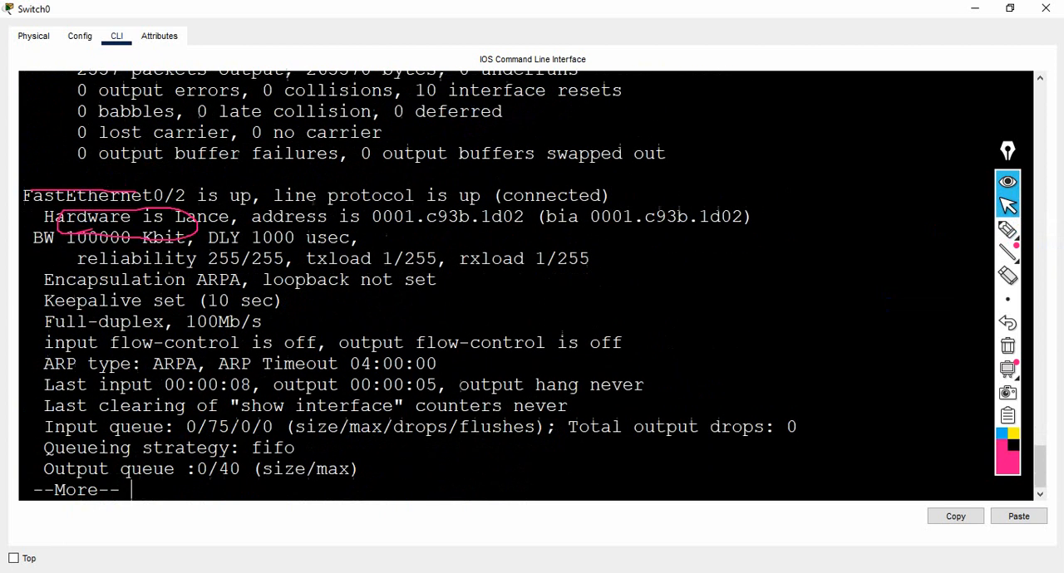
key("Return")
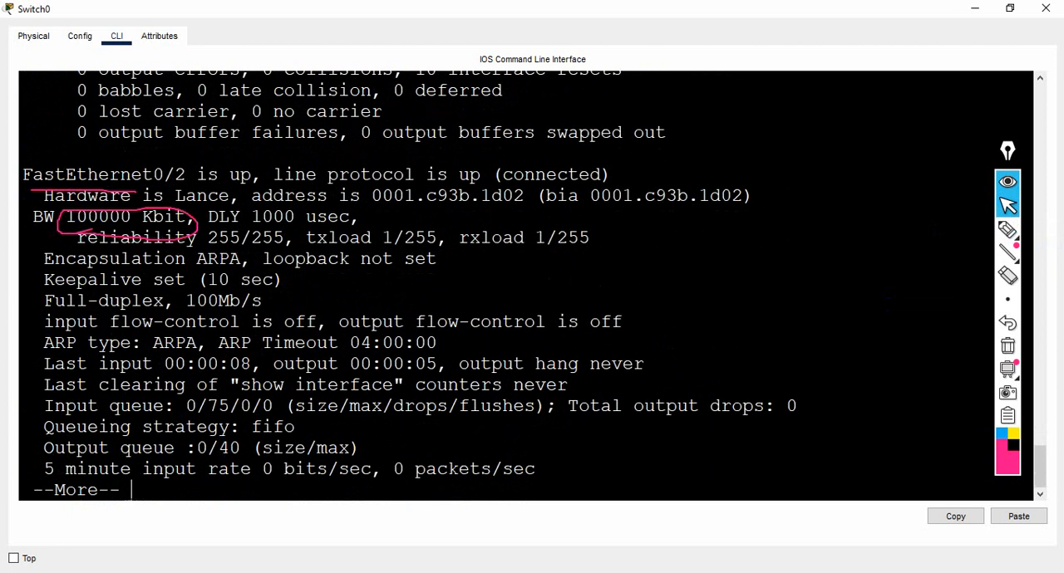
Advance through the rest of swa's interface output, stop the listing at FastEthernet0/5 and return to the configuration prompt.
key("Return")
key("Return")
key("Return")
key("Return")
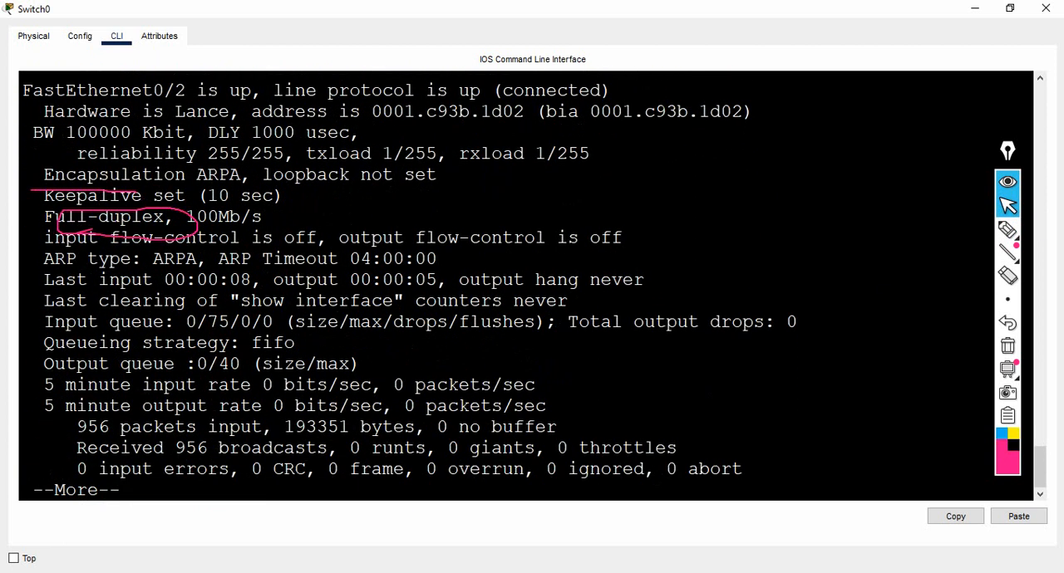
key("Return")
key("Return")
key("Return")
key("Return")
key("Return")
key("Return")
key("Return")
key("Return")
key("Return")
key("Return")
key("Return")
key("Return")
key("Return")
key("Return")
key("Return")
key("Return")
key("Return")
key("Return")
key("Return")
key("Return")
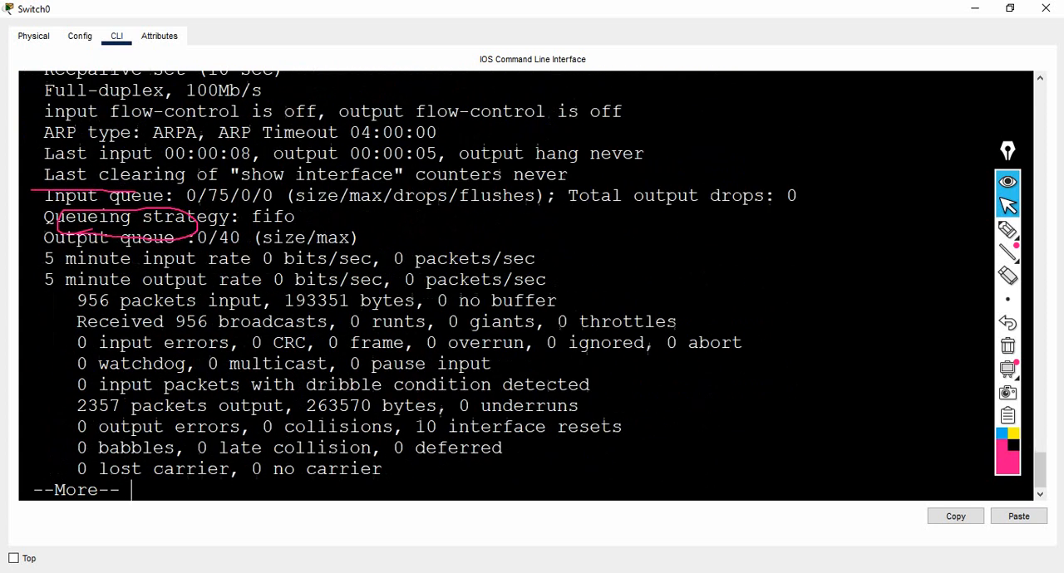
key("Return")
key("Return")
key("Return")
key("Return")
key("Return")
key("Return")
key("Return")
key("Return")
key("Return")
key("Return")
key("Return")
key("Return")
key("Return")
key("Return")
key("Return")
key("Return")
key("Return")
key("Return")
key("Return")
key("Return")
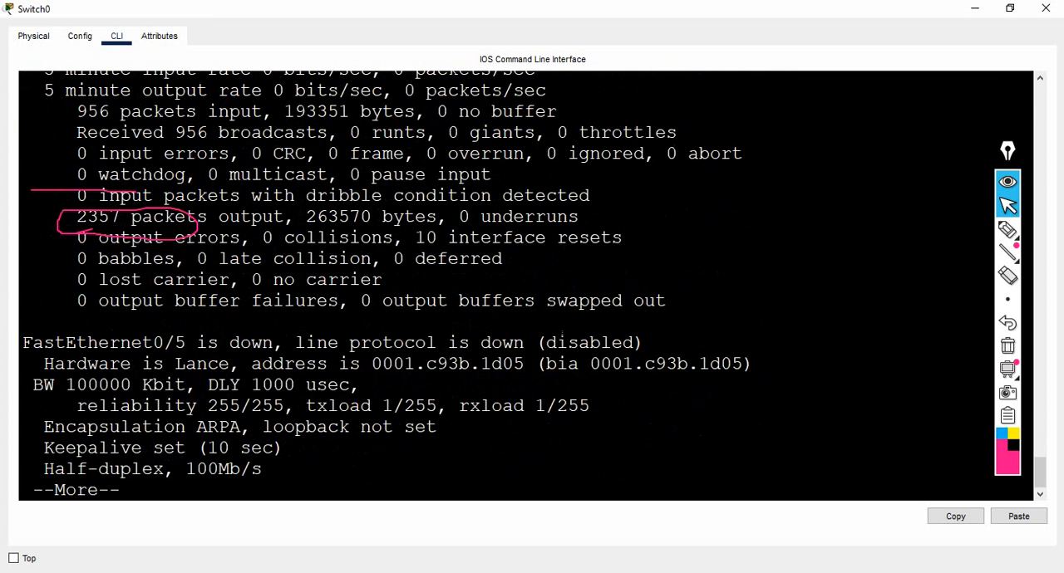
key("q")
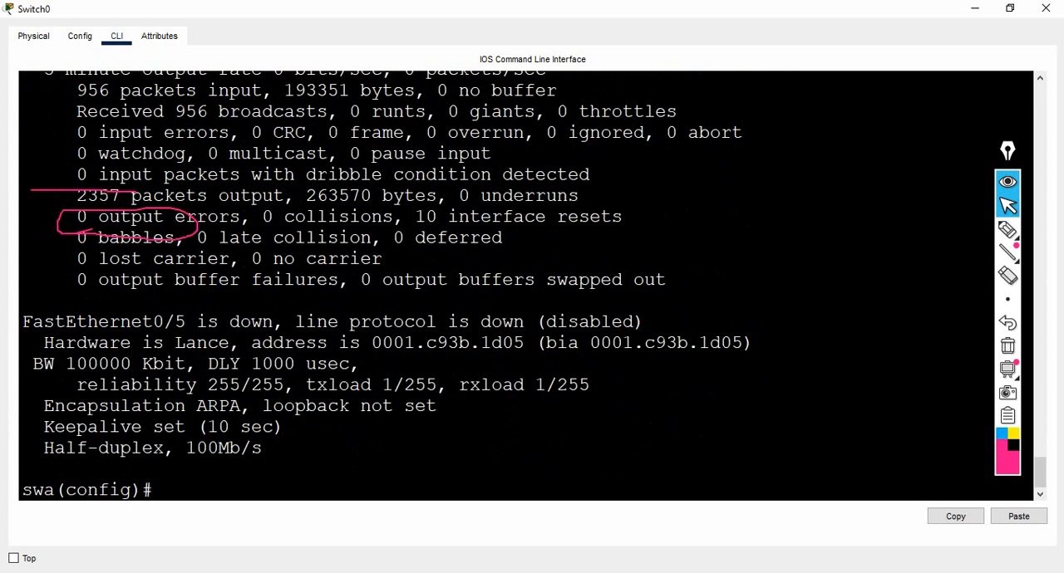
Configure interface fa0/1 on swa as a trunk port with "switchport mode trunk".
type("int fa0/1")
key("Return")
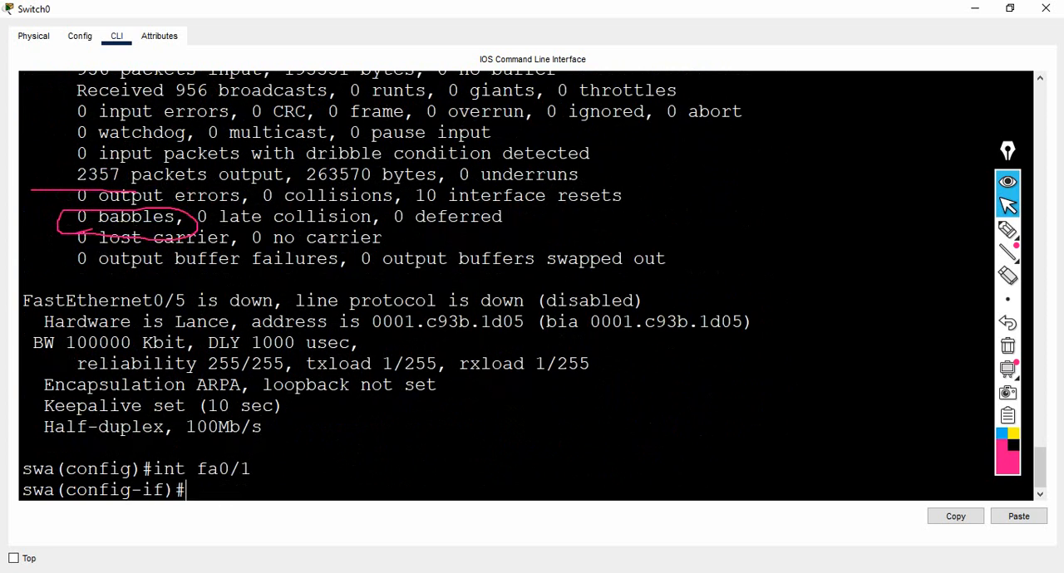
type("sw")
key("Tab")
type("m")
key("Tab")
type("tr")
key("Tab")
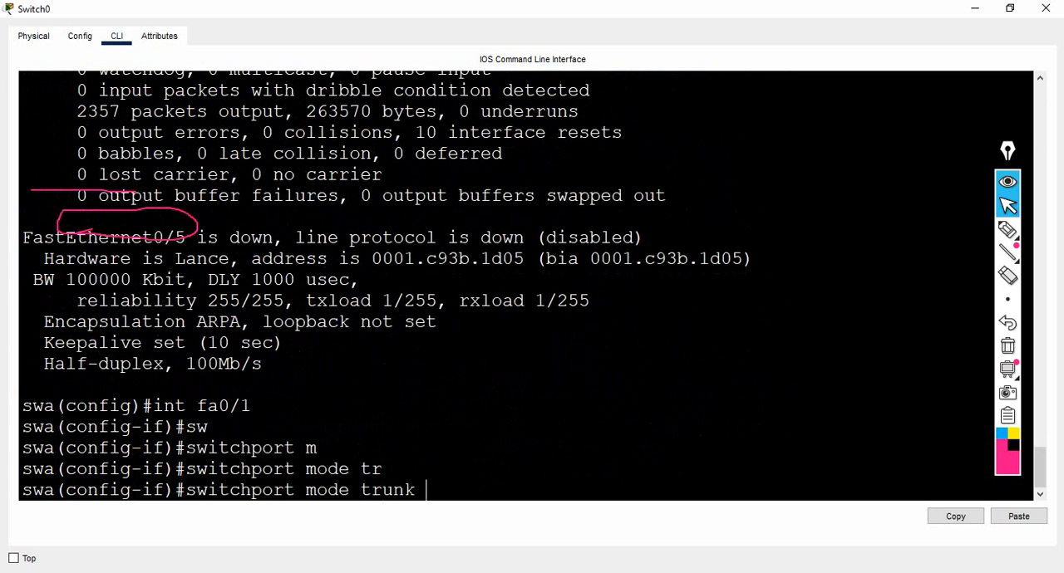
key("Return")
key("Return")
key("Return")
key("Return")
Switch to interface fa0/2 on swa and set its switchport mode to trunk.
type("int")
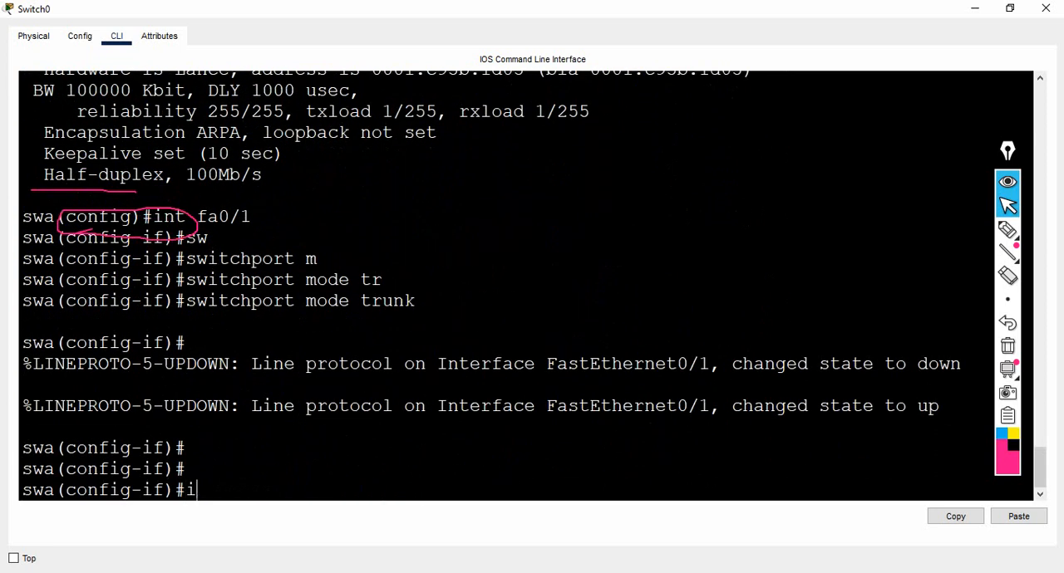
key("Tab")
type("fa")
key("BackSpace")
key("BackSpace")
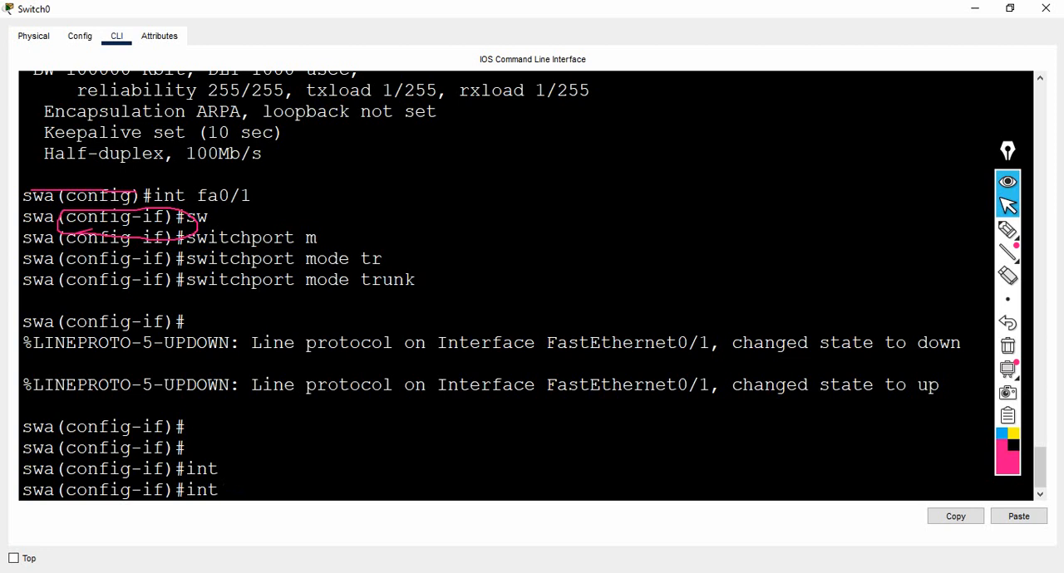
type("fa")
key("Tab")
type("0")
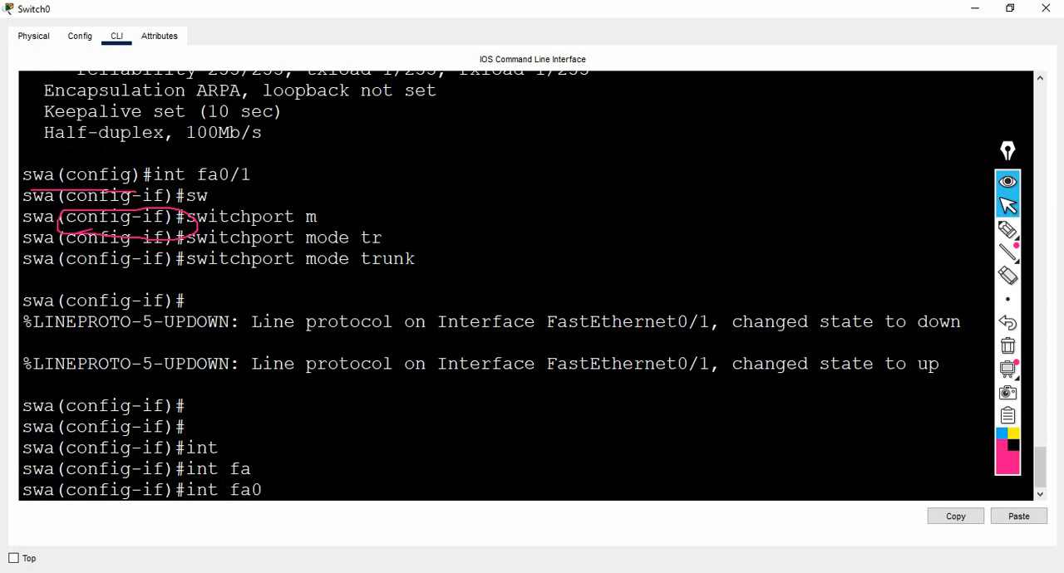
type("/2")
key("Return")
type("swa(config-if)#sw")
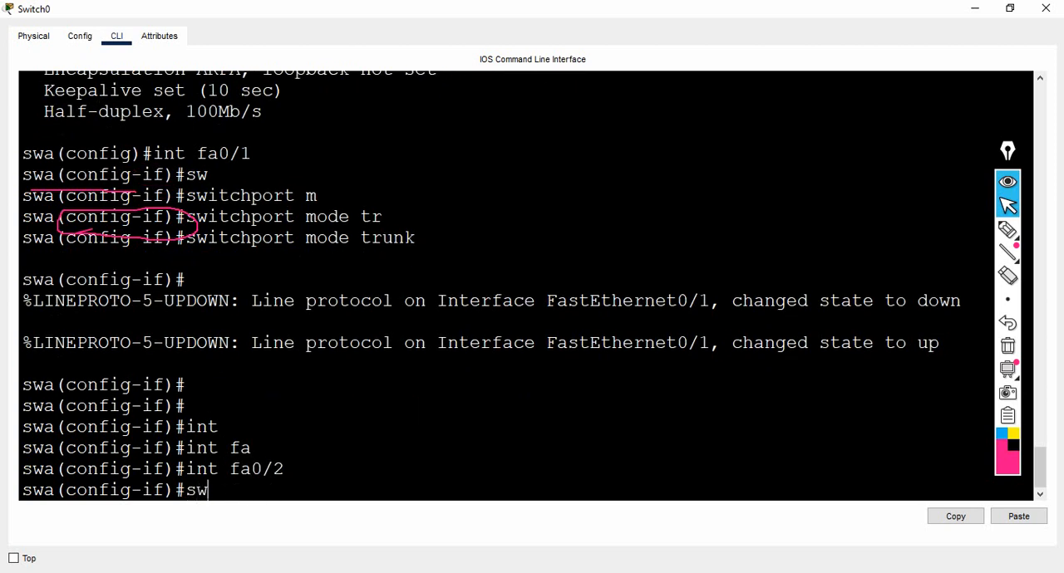
key("Tab")
type("m")
key("Tab")
type("tr")
key("Tab")
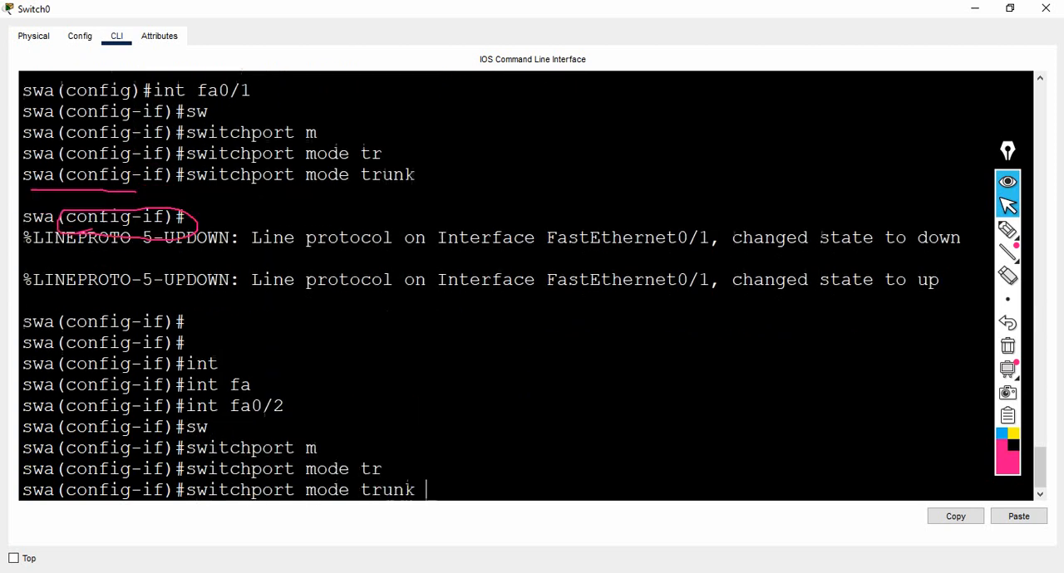
key("Return")
Enter configuration for interface fa0/3 on swa and set its switchport mode to trunk.
key("Return")
type("fa")
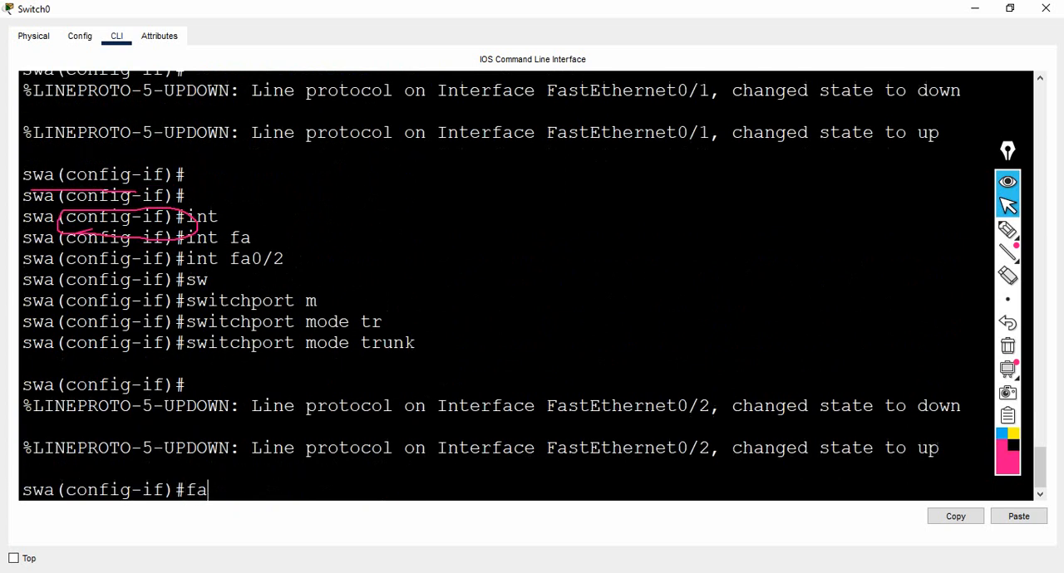
type("0/3")
key("Return")
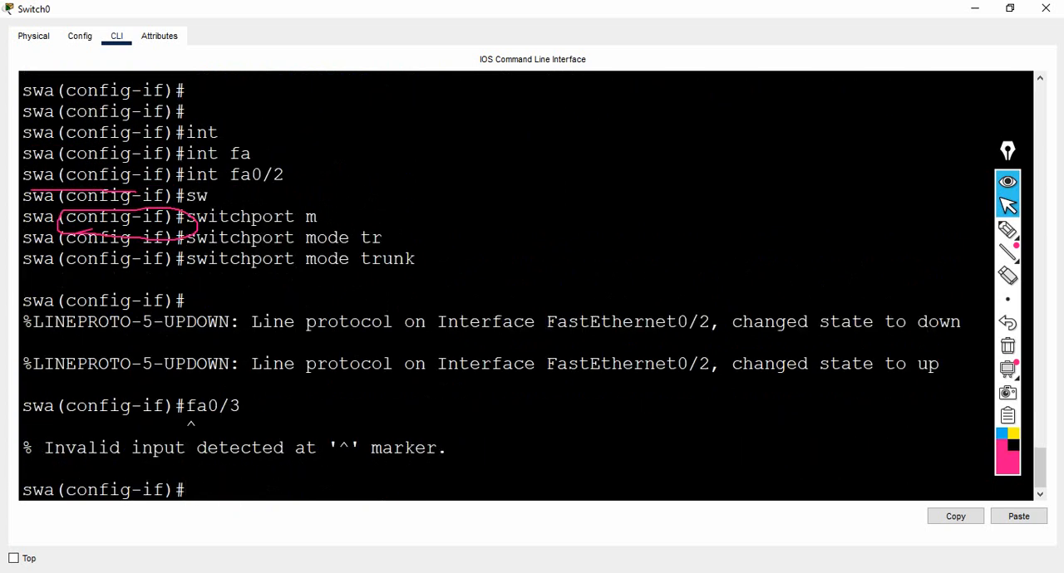
key("Up")
type("int")
key("Return")
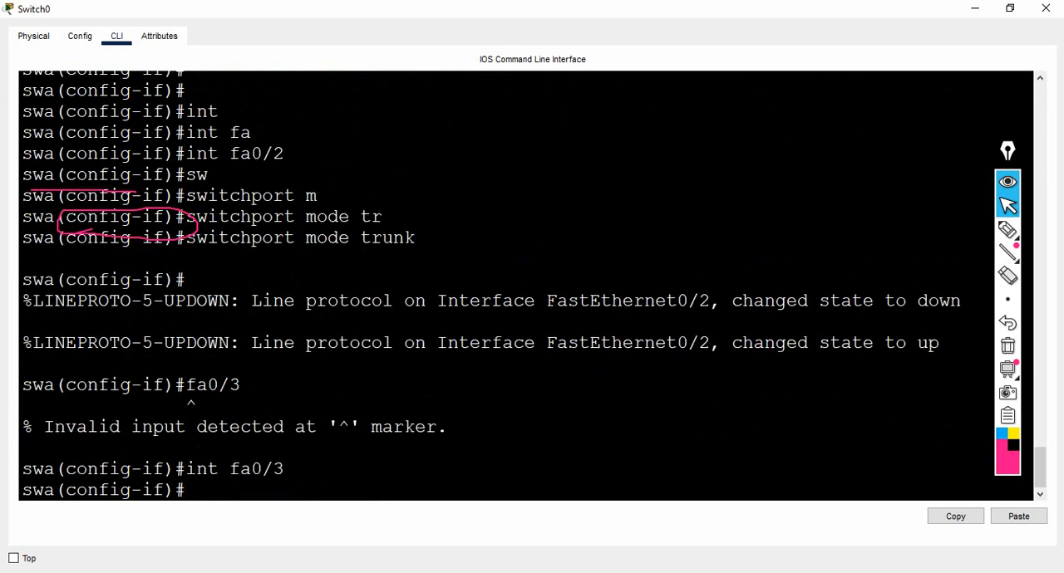
type("sw")
key("Tab")
type("m")
key("Tab")
type("tr")
key("Tab")
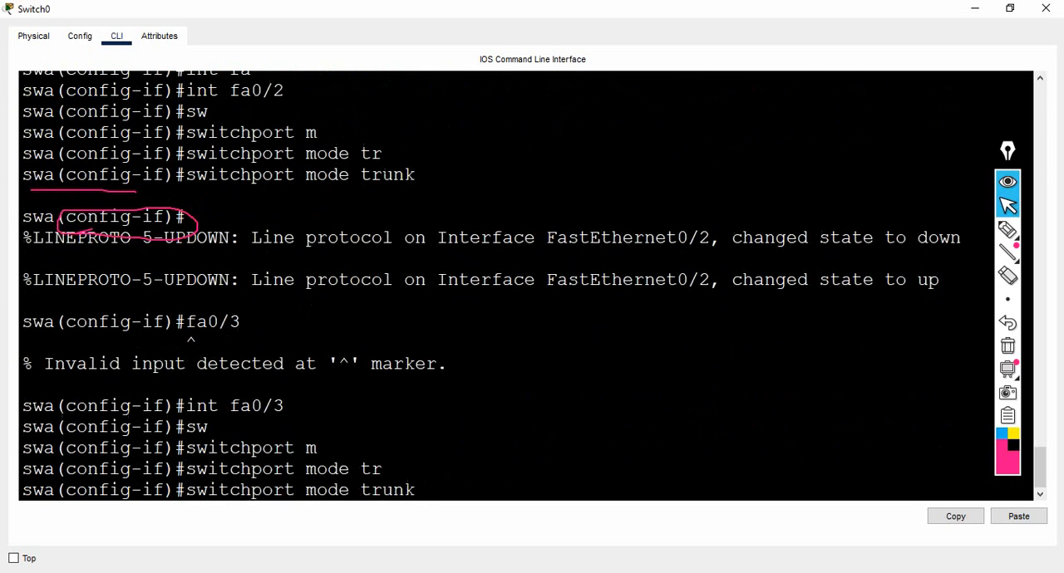
key("Return")
key("Return")
Make interface fa0/4 on swa a trunk port with "switchport mode trunk".
type("int ")
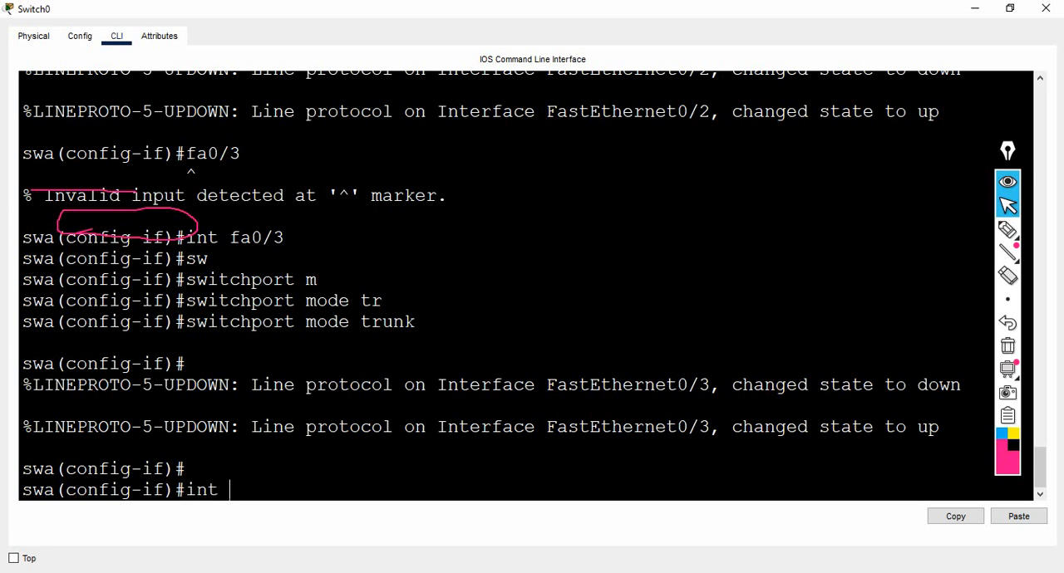
type("f")
key("Tab")
type("a")
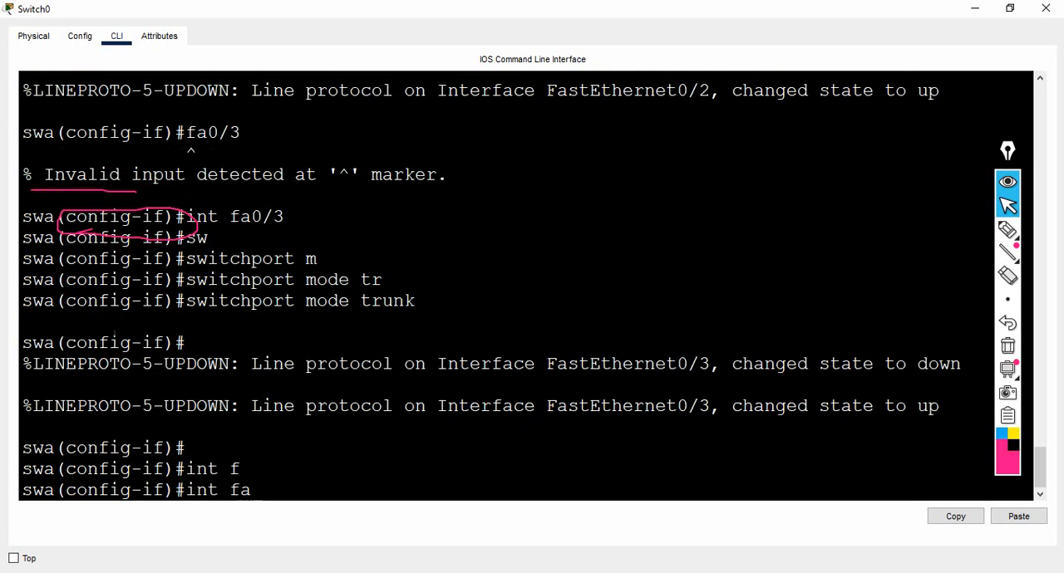
type("0/4")
key("Return")
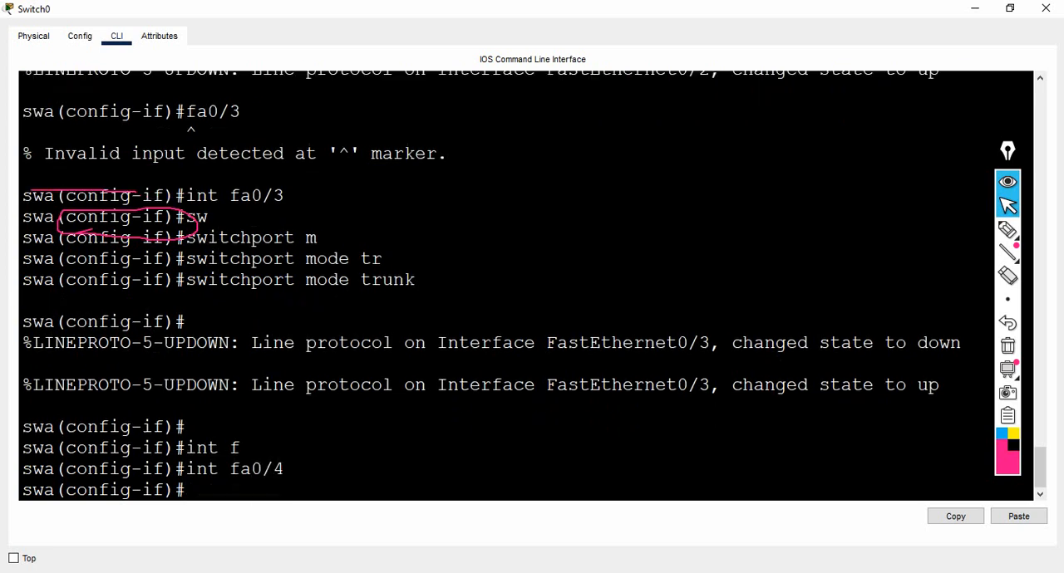
type("sw")
key("Tab")
type("m")
key("Tab")
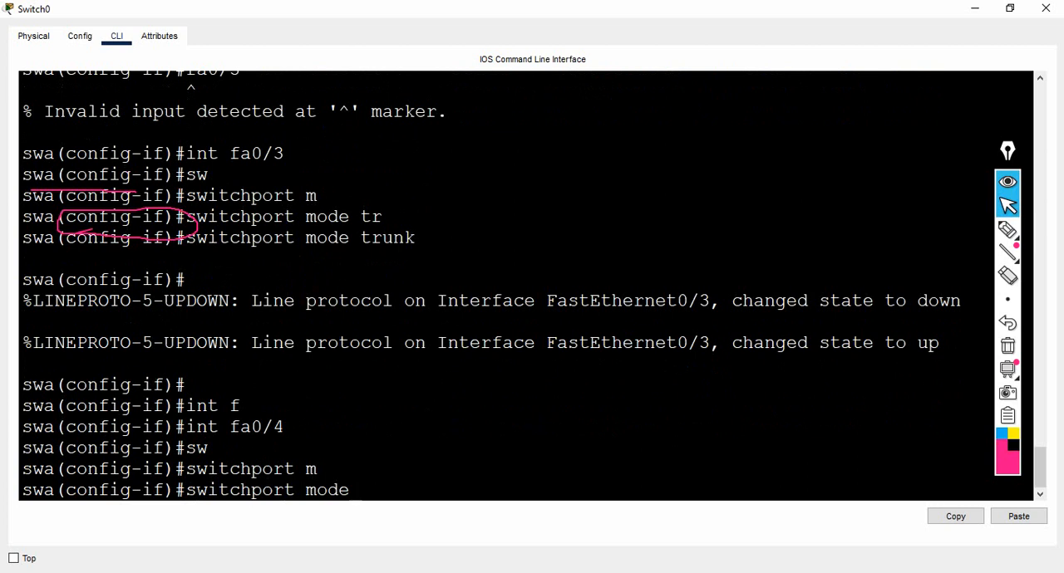
type("tr")
key("Tab")
key("Return")
key("Return")
key("Return")
key("Return")
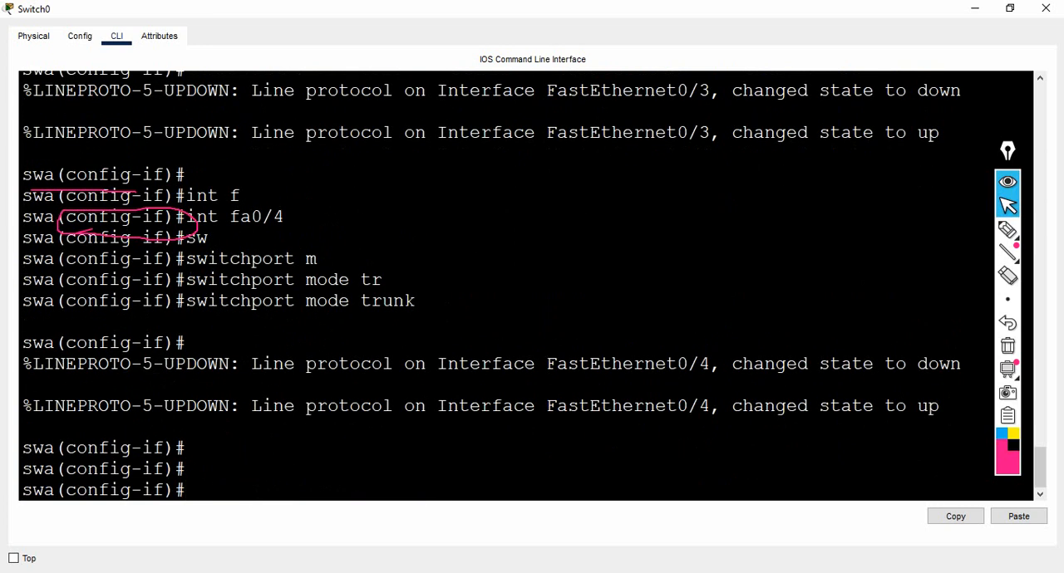
Display swa's trunk interfaces with "do sh int tr", clear the pen marks and examine the mode and status table.
type("do sh int tr")
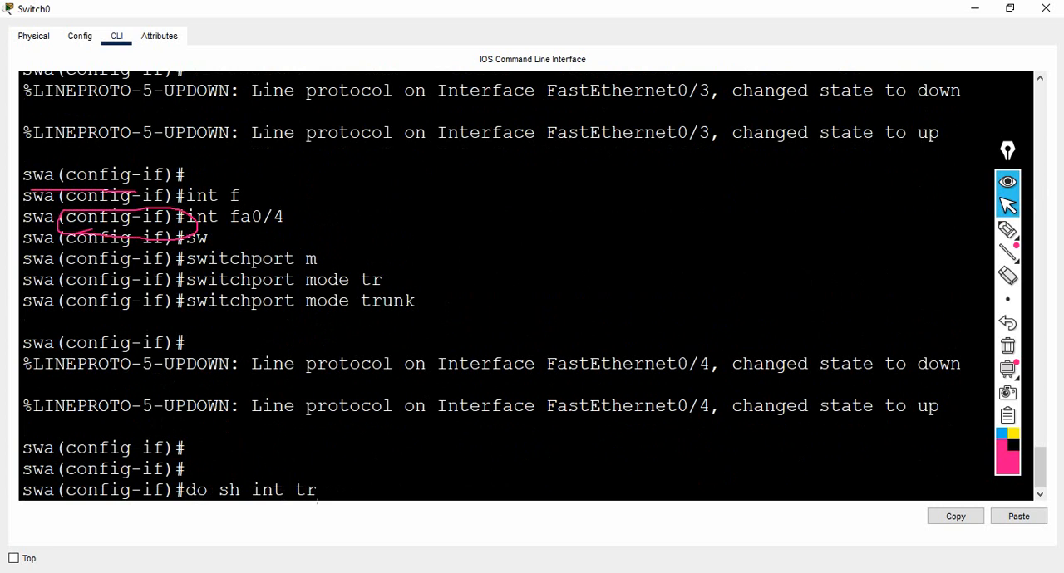
key("Return")
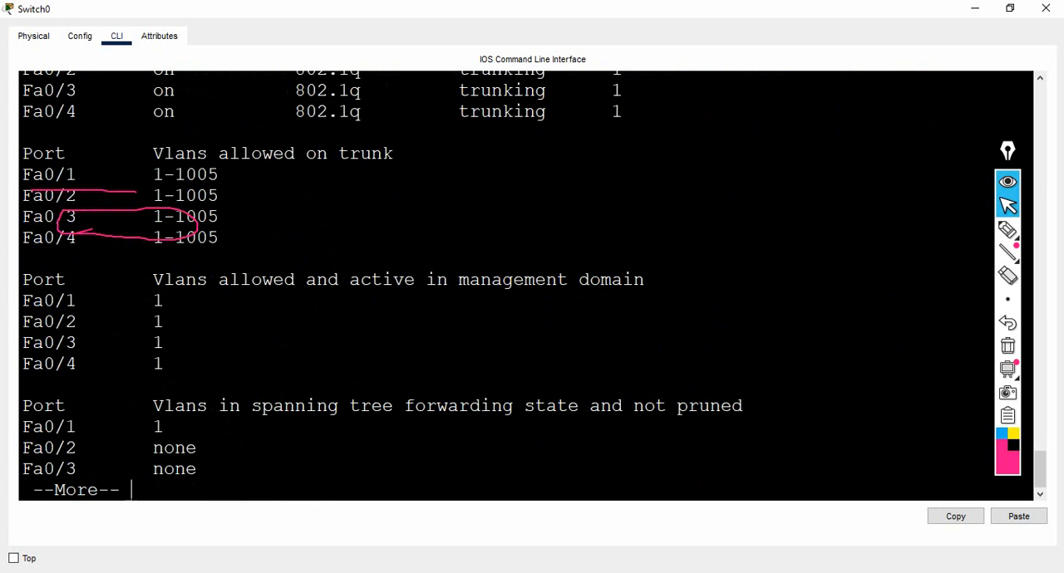
left_click(1008, 346)
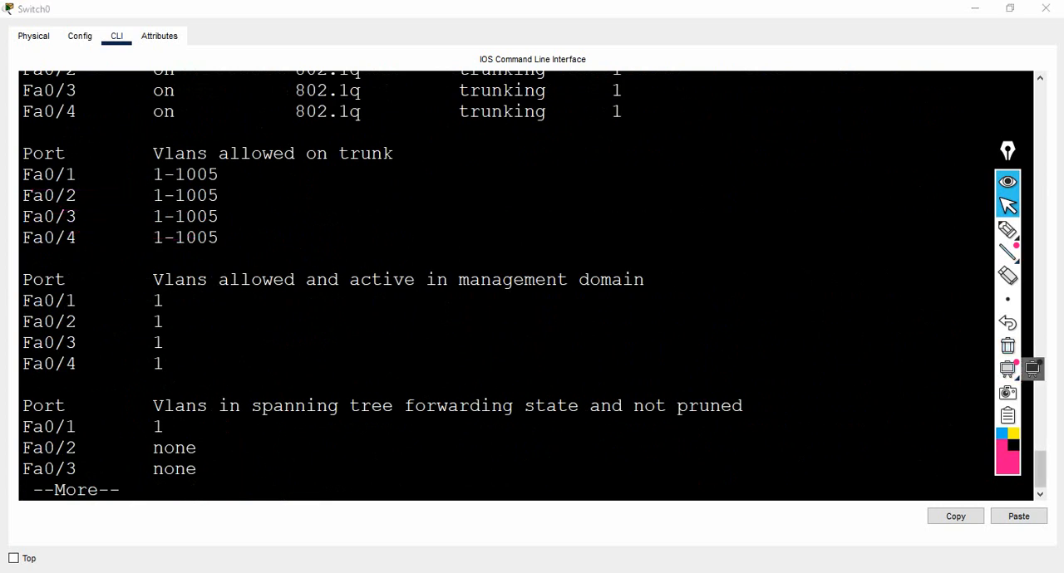
scroll(1039, 465, "up", 2)
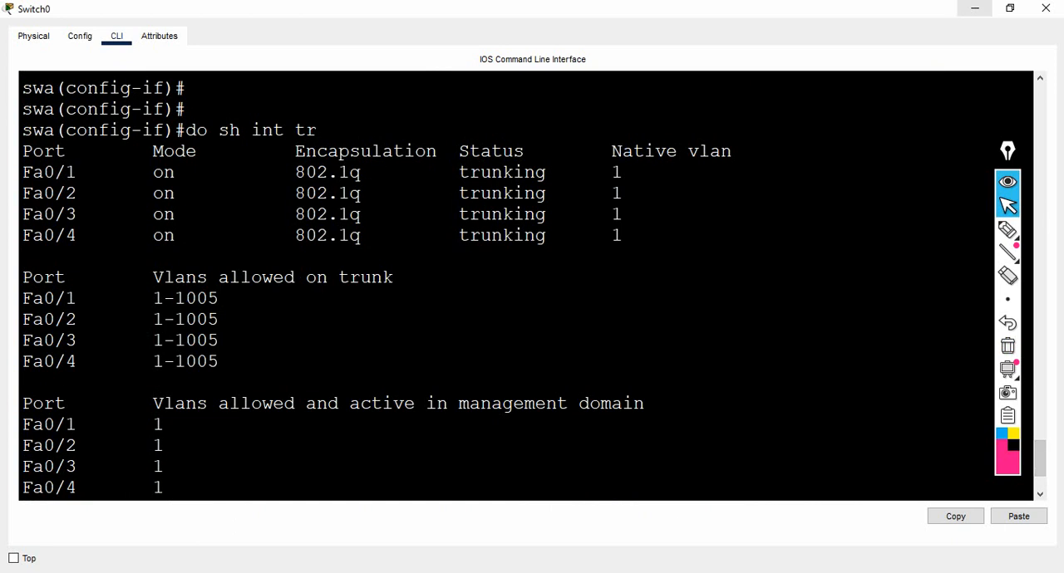
Leave Switch0's window and open Switch1's command line from the Packet Tracer topology, maximized at a fresh swb configuration prompt.
left_click(975, 8)
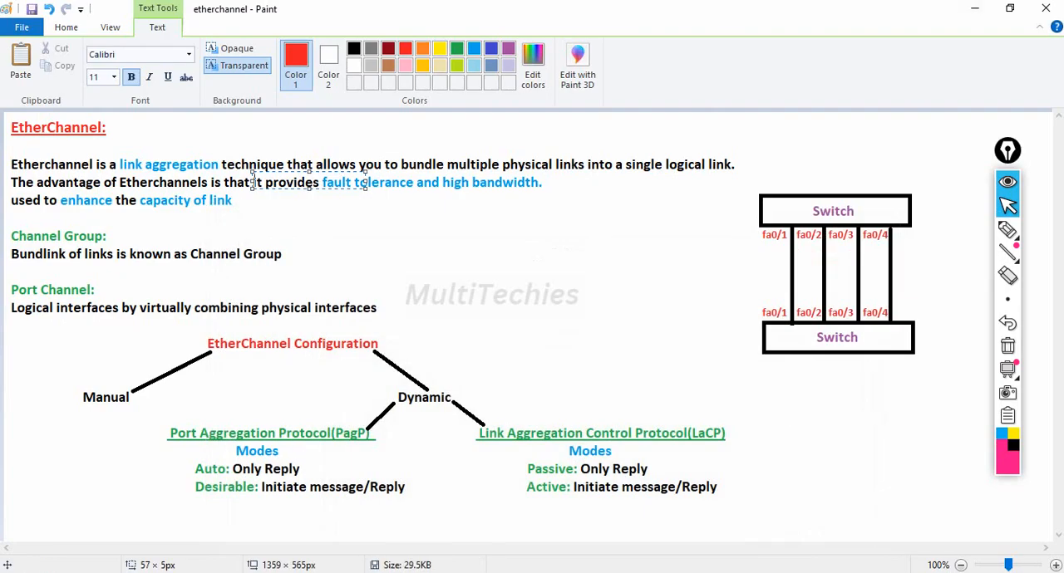
mouse_move(591, 572)
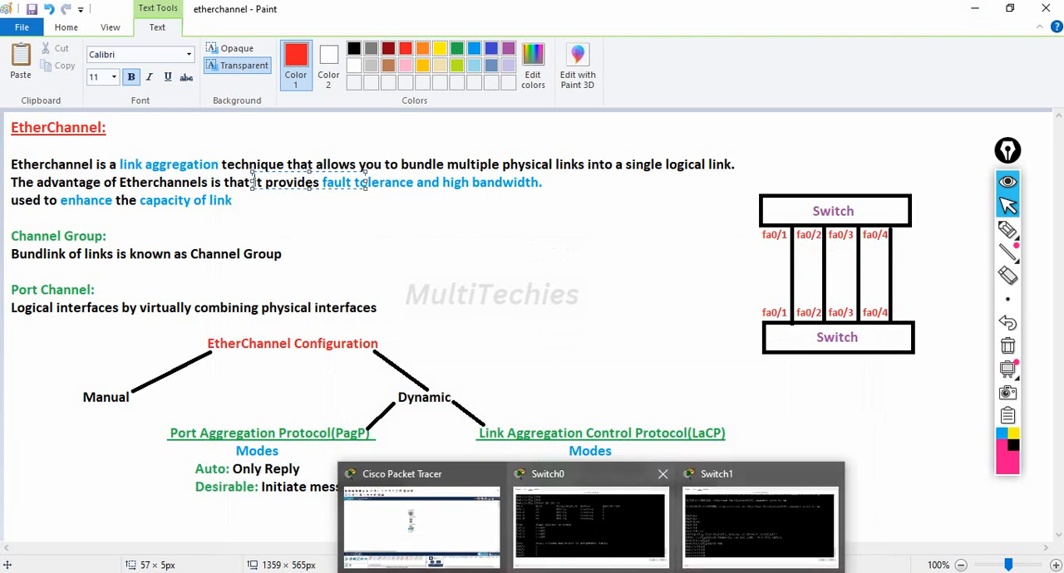
left_click(422, 526)
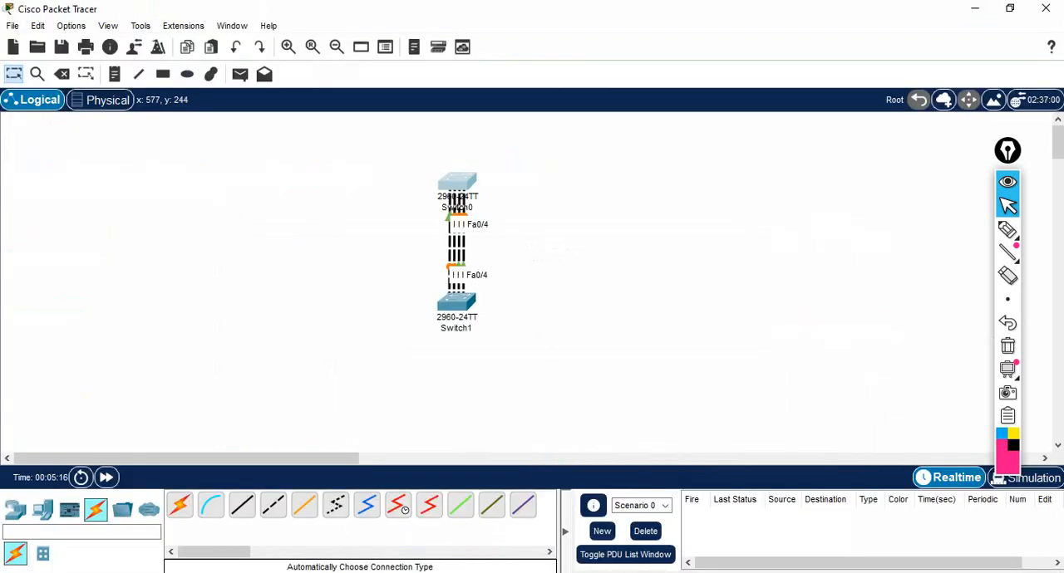
left_click(459, 304)
left_click(751, 22)
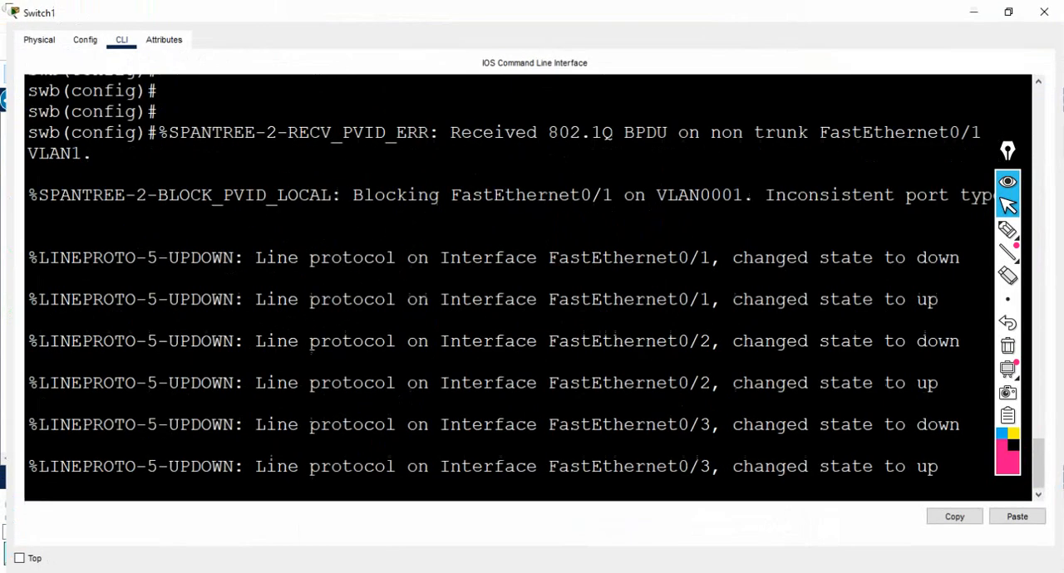
key("Return")
key("Return")
key("Return")
key("Return")
key("Return")
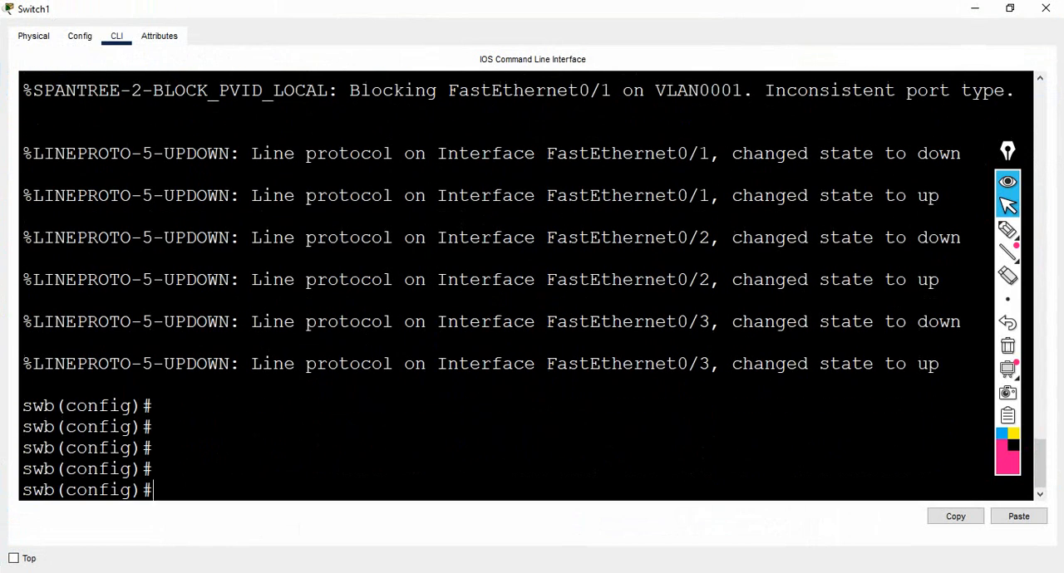
type("int ra")
key("Tab")
type("fa")
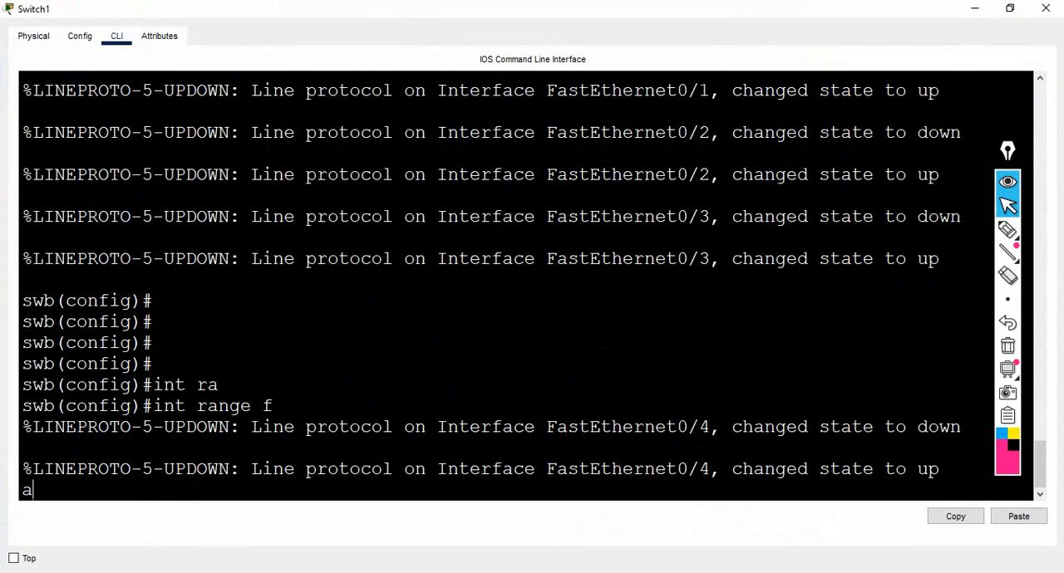
key("Return")
key("Return")
key("Return")
key("Return")
key("Return")
key("Return")
key("Return")
key("Return")
key("Return")
key("Return")
key("Return")
key("Return")
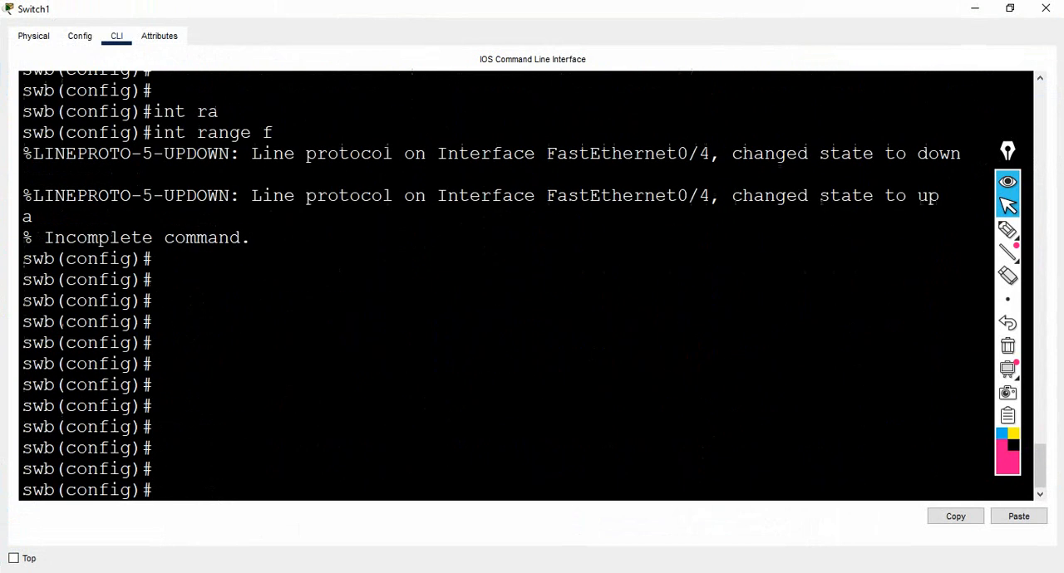
key("Return")
key("Return")
key("Return")
key("Return")
key("Return")
key("Return")
key("Return")
key("Return")
key("Return")
Enter configuration for the interface range fa0/1-4 on swb with "int range fa0/1-4".
type("int ra")
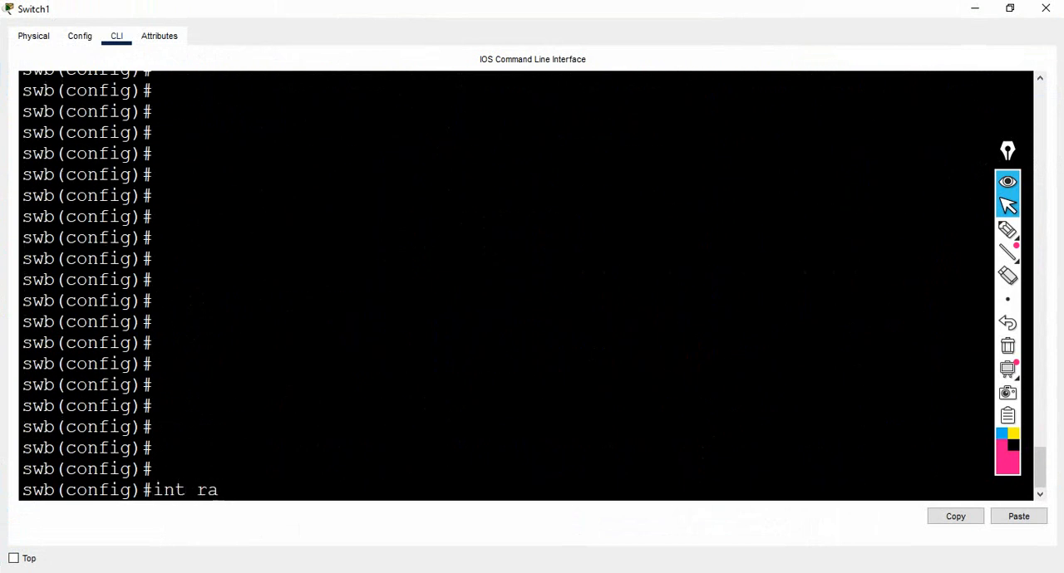
key("Tab")
type("fa0")
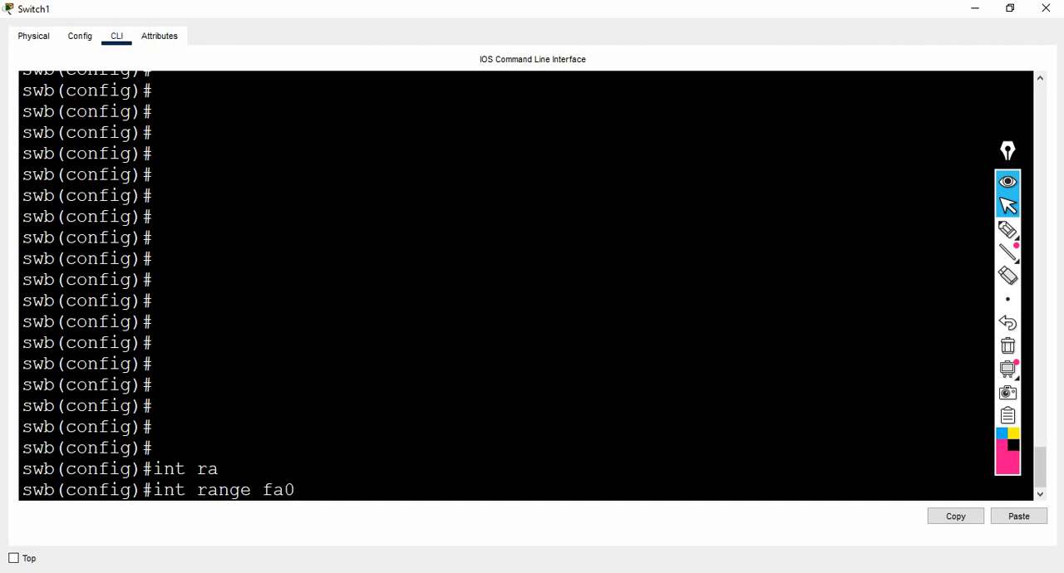
type("/1-4")
key("Return")
Make all four ports in swb's selected range trunks with "switchport mode trunk".
type("swb(config-if-range)#s")
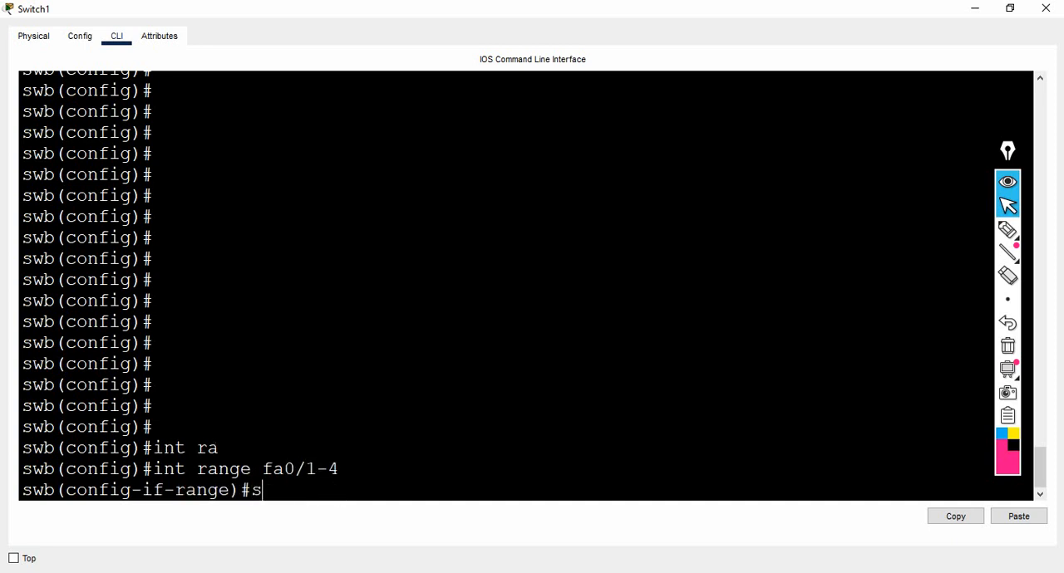
key("Tab")
type("m")
key("Tab")
type("tr")
key("Tab")
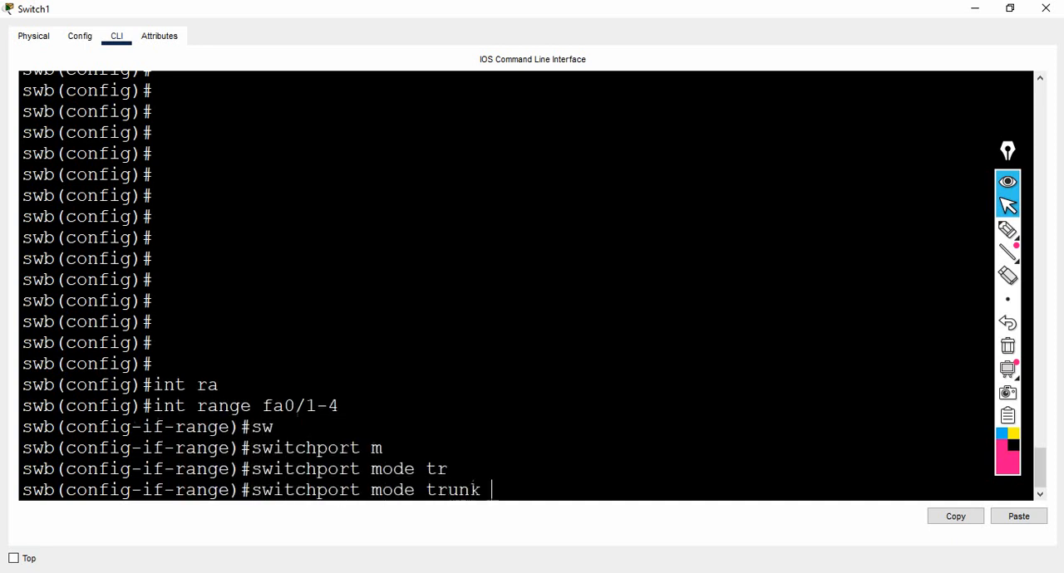
key("Return")
Exit the interface range on swb back to global configuration mode.
key("Return")
key("Return")
key("Return")
key("Return")
type("exit")
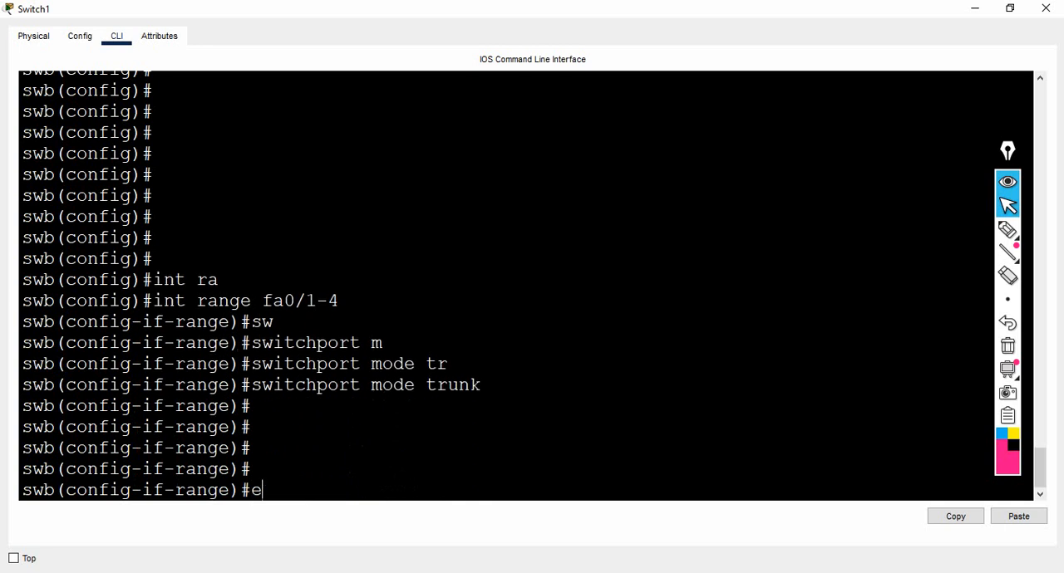
key("Return")
key("Return")
key("Return")
key("Return")
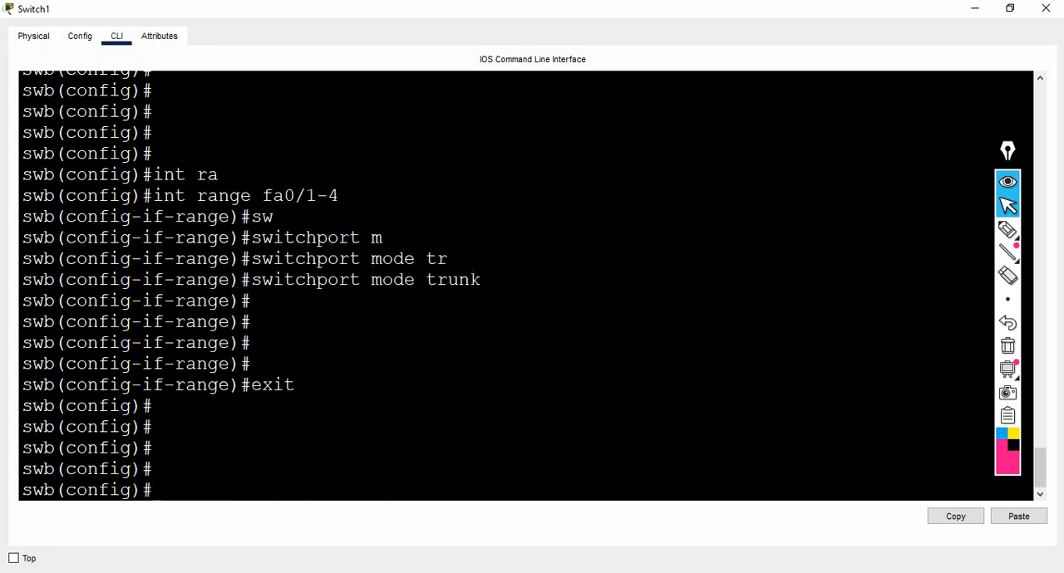
Display swb's trunk interfaces with "do sh int tr", examine the Fa0/1 to Fa0/4 rows and return to a fresh prompt.
type("do sh int tr")
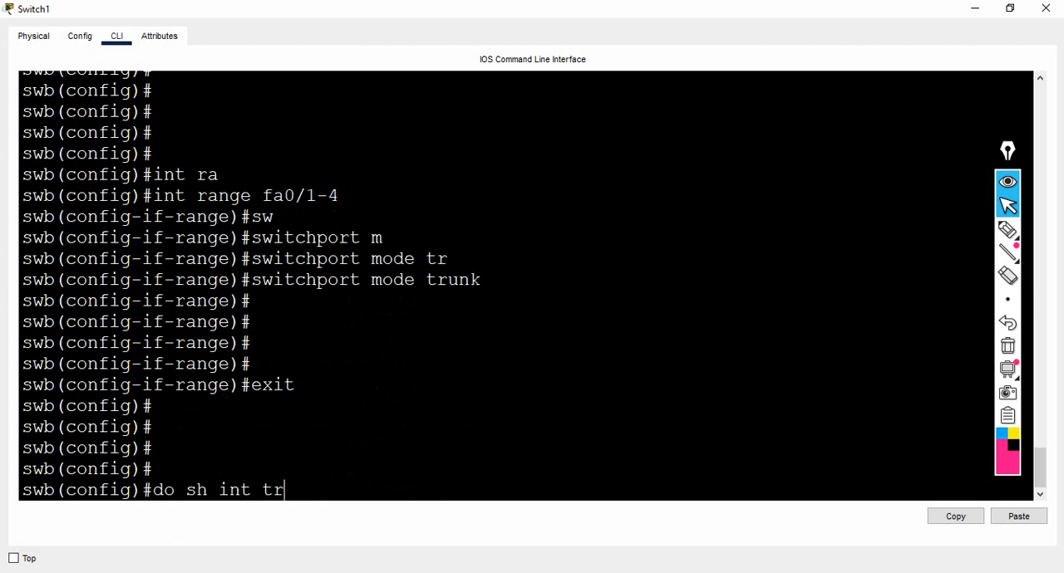
key("Return")
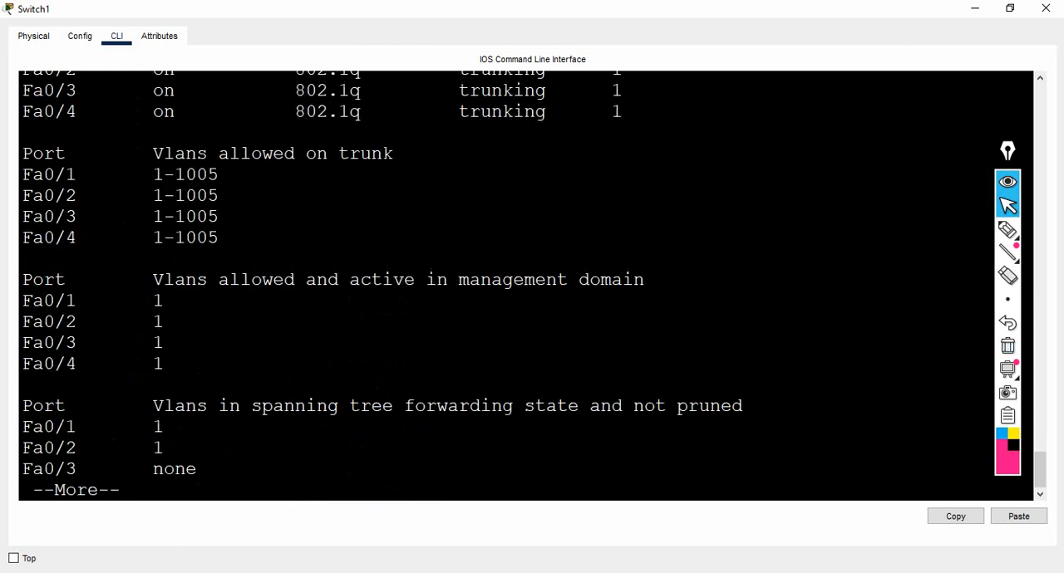
scroll(1040, 469, "up", 2)
scroll(1040, 457, "up", 1)
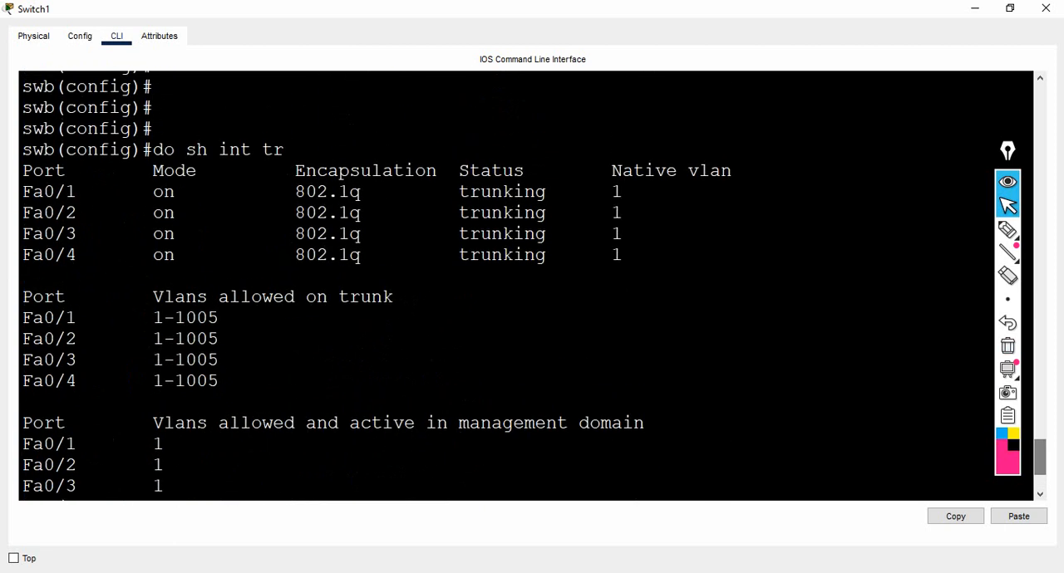
left_click_drag(32, 192, 184, 255)
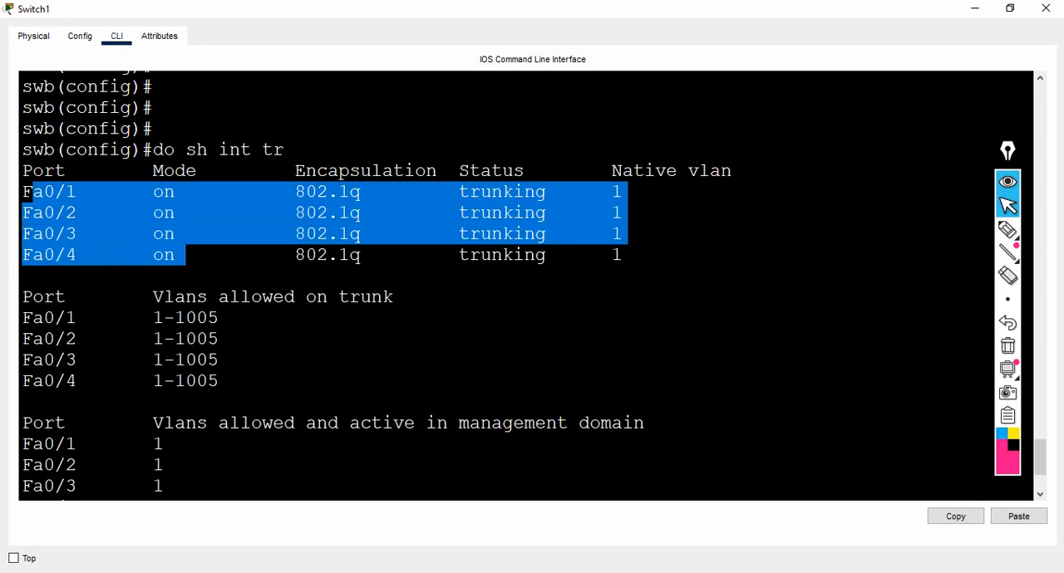
left_click(186, 255)
key("Return")
key("Return")
key("Return")
key("Return")
key("Return")
key("Return")
key("Return")
key("Return")
key("Return")
key("Return")
key("Return")
key("Return")
key("Return")
key("Return")
key("Return")
key("Return")
key("Return")
key("Return")
key("Return")
key("Return")
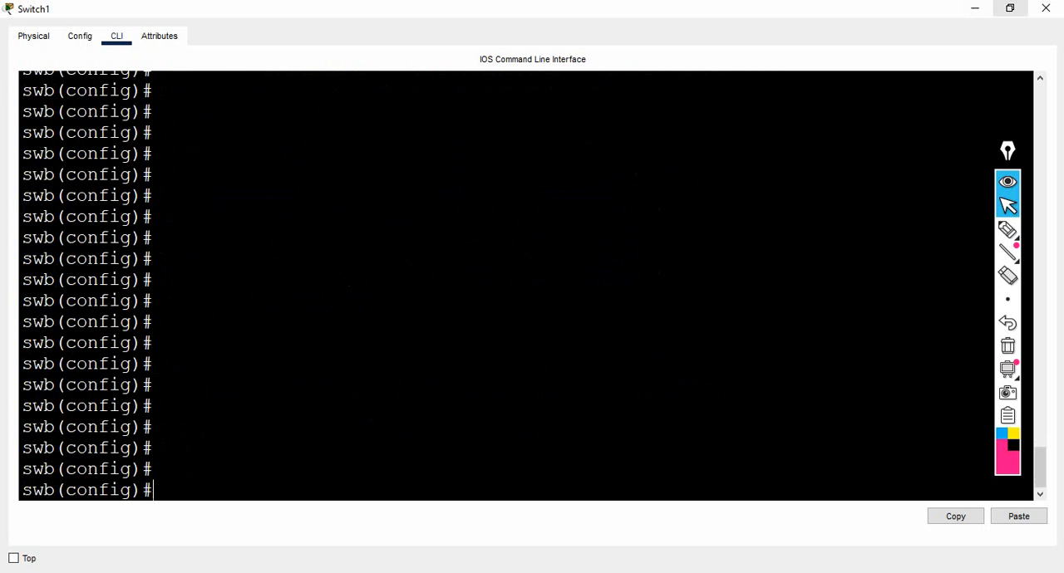
Leave Switch1's window, check the trunk table in Switch0's maximized command line and return to the Packet Tracer topology.
left_click(975, 9)
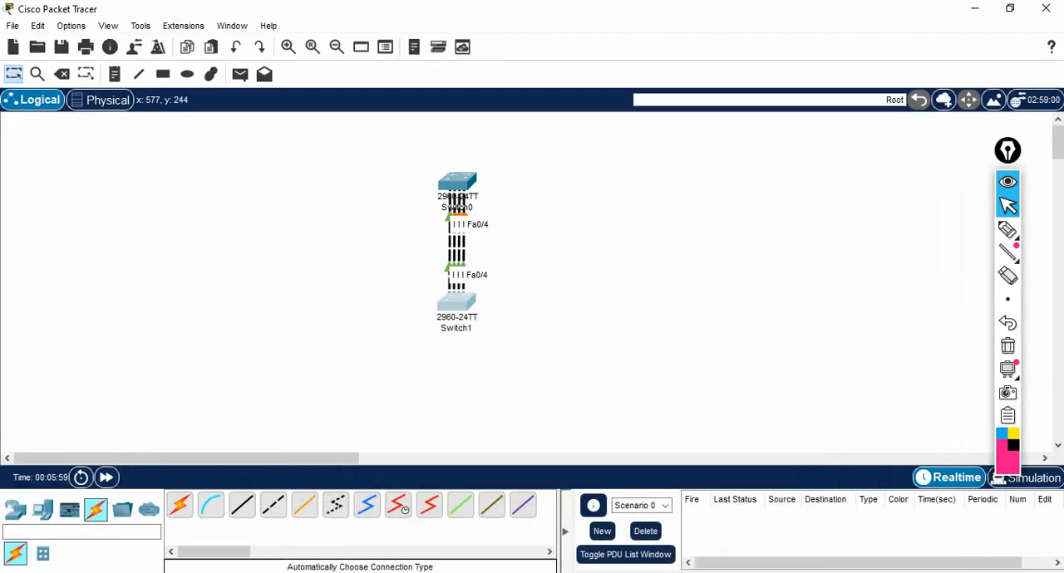
left_click(457, 183)
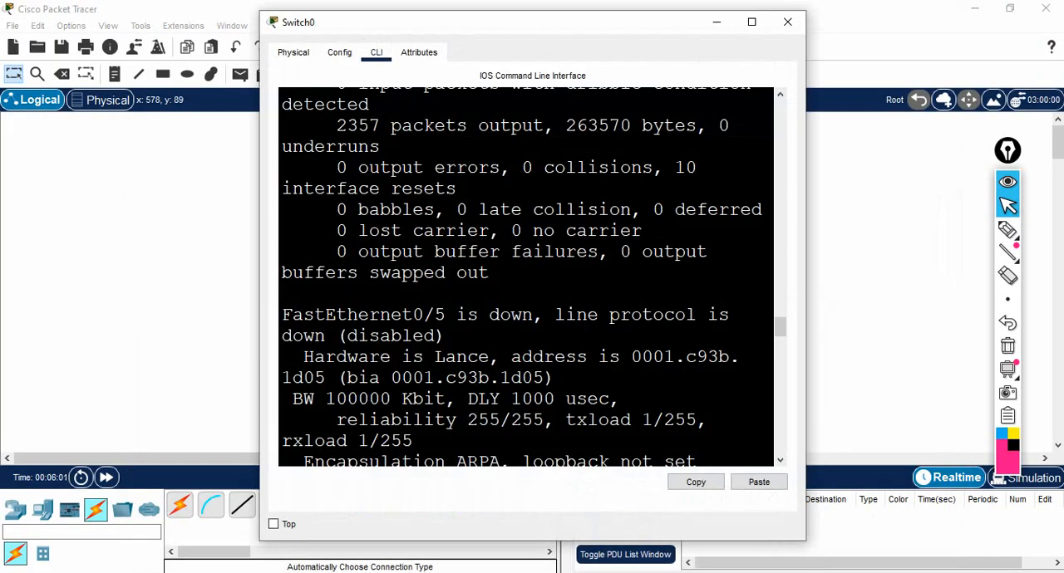
left_click(751, 22)
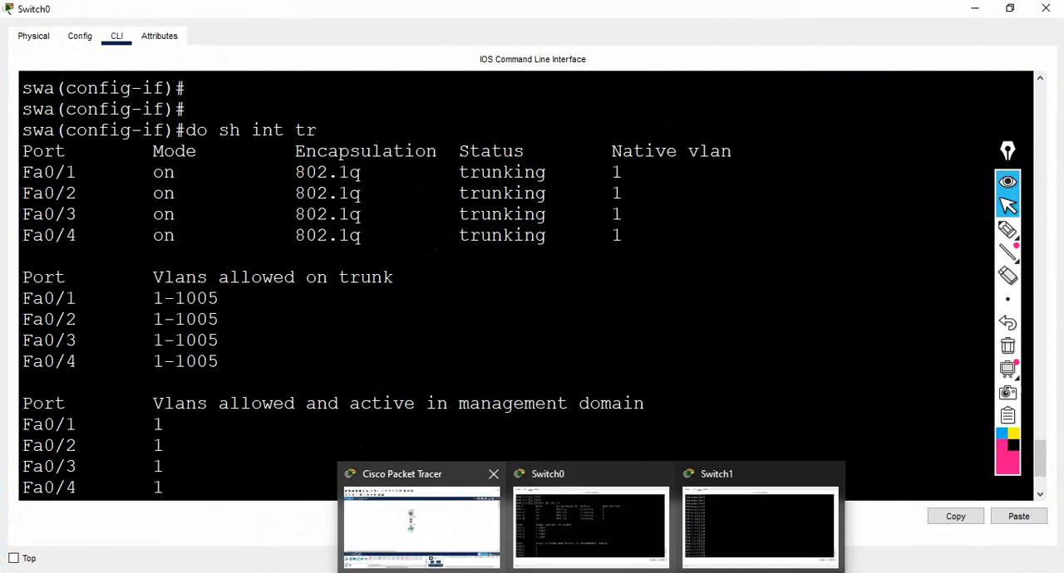
left_click(424, 520)
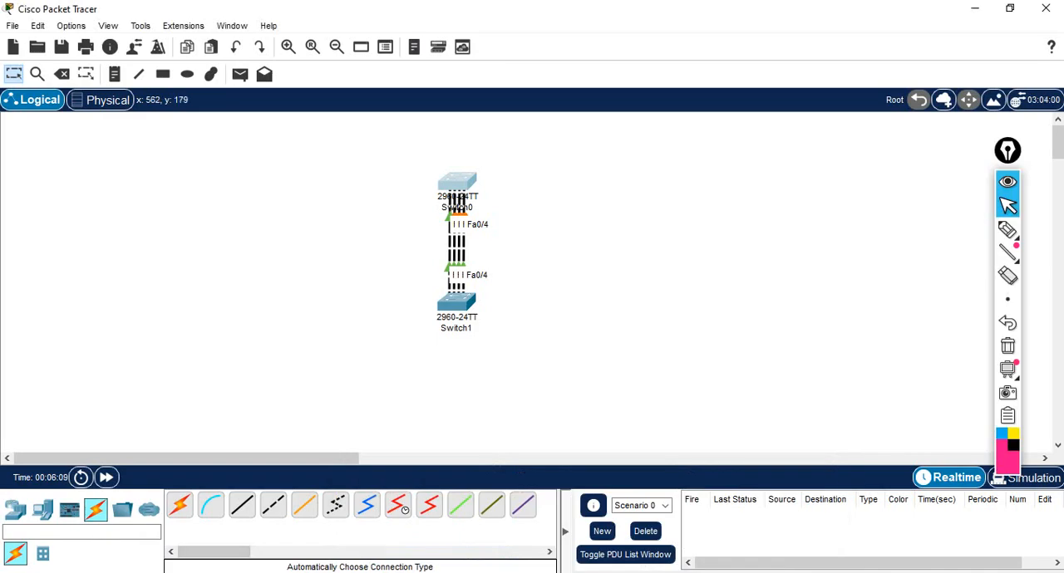
Move both switches together with their links toward the left side of the logical workspace and deselect them.
left_click_drag(405, 152, 510, 334)
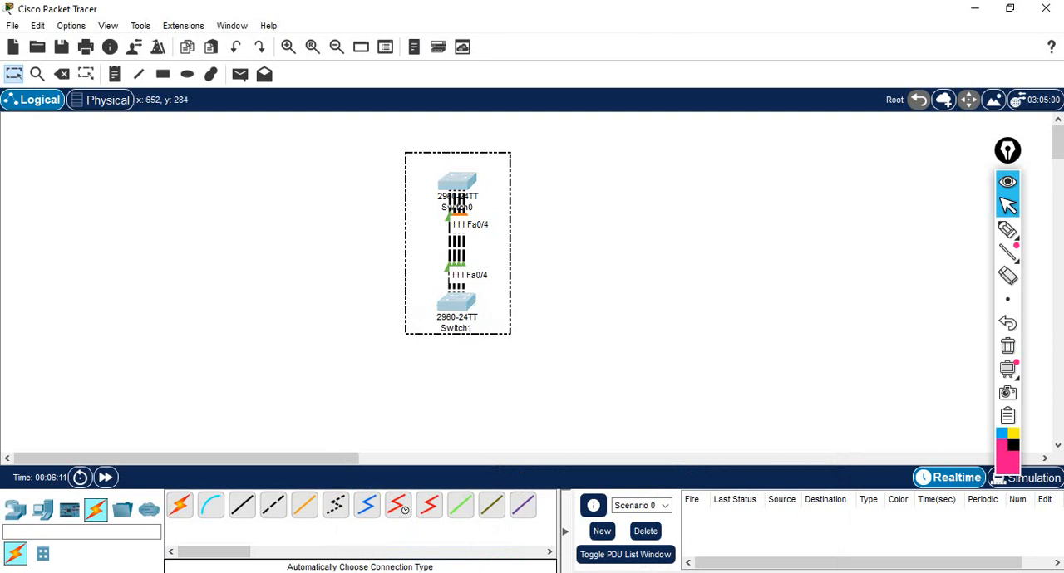
left_click_drag(448, 306, 259, 300)
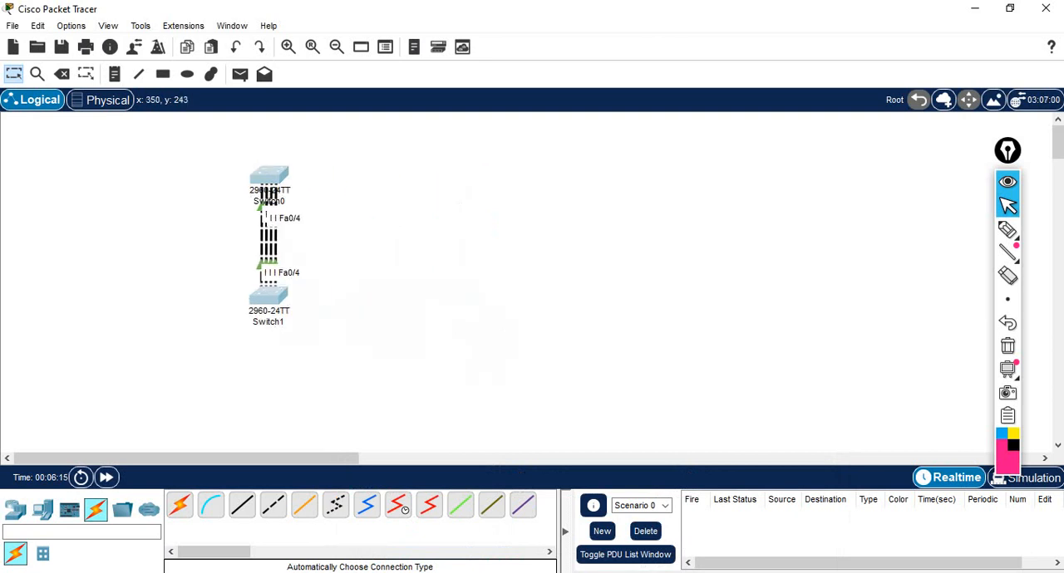
left_click(353, 225)
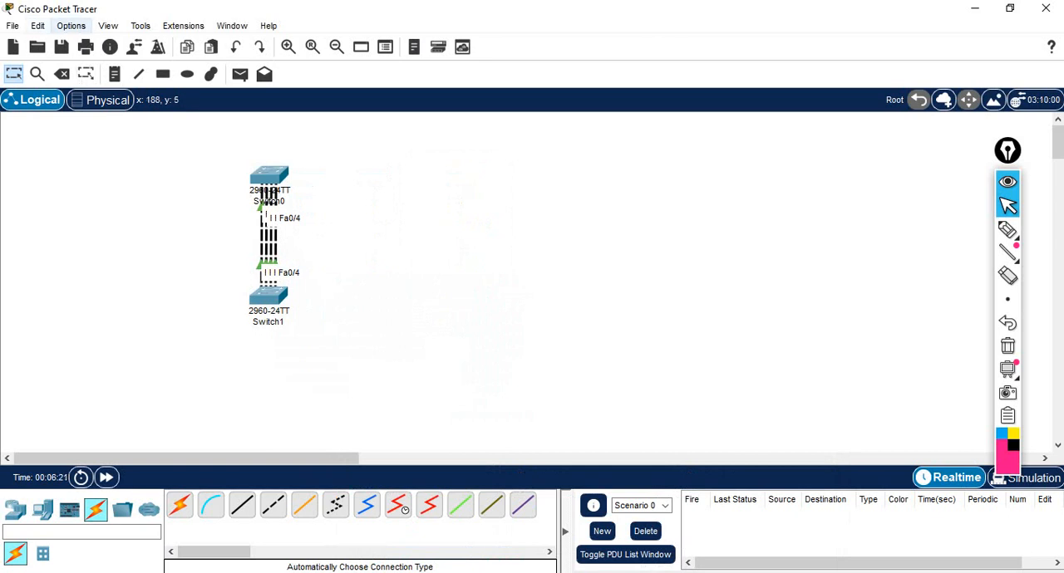
Turn off "Always Show Port Labels in Logical Workspace" in the preferences and close them.
left_click(71, 25)
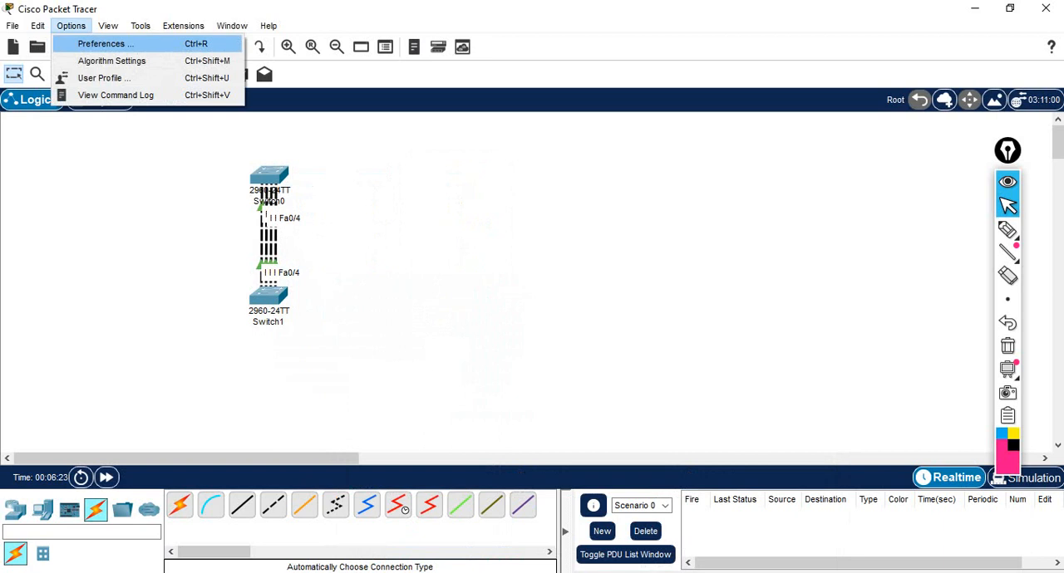
left_click(100, 43)
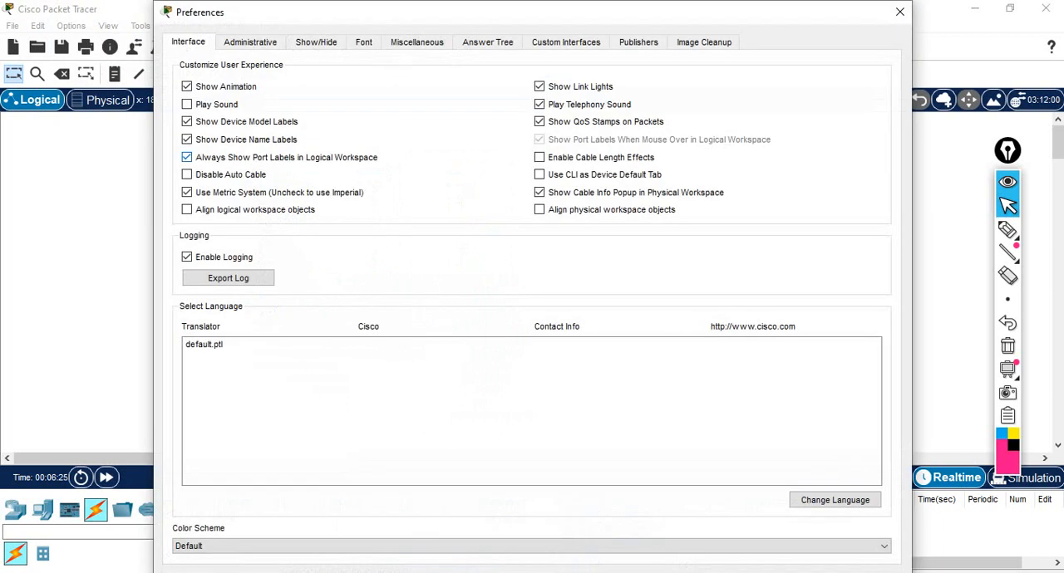
left_click(186, 157)
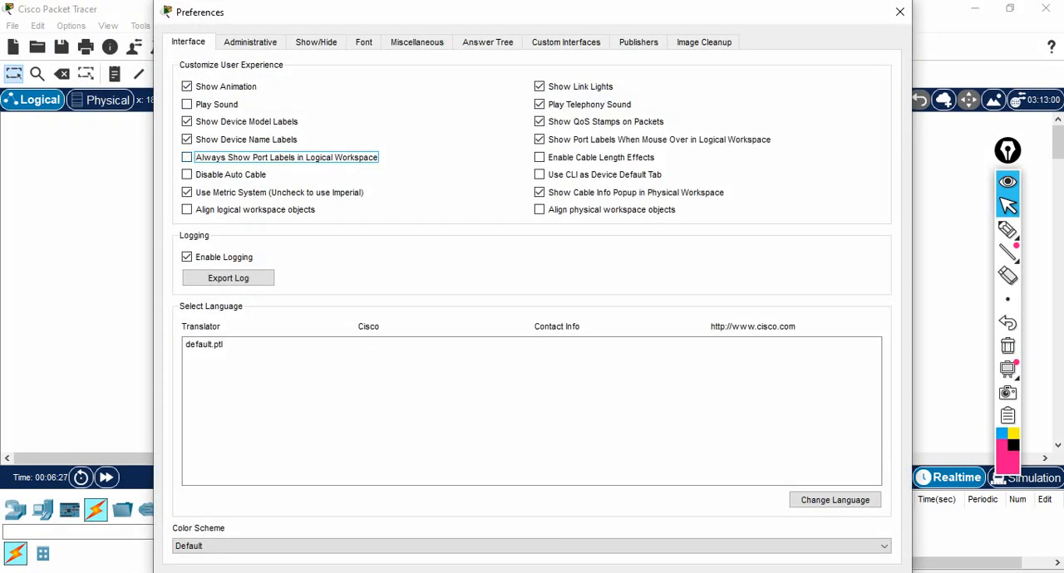
left_click(900, 12)
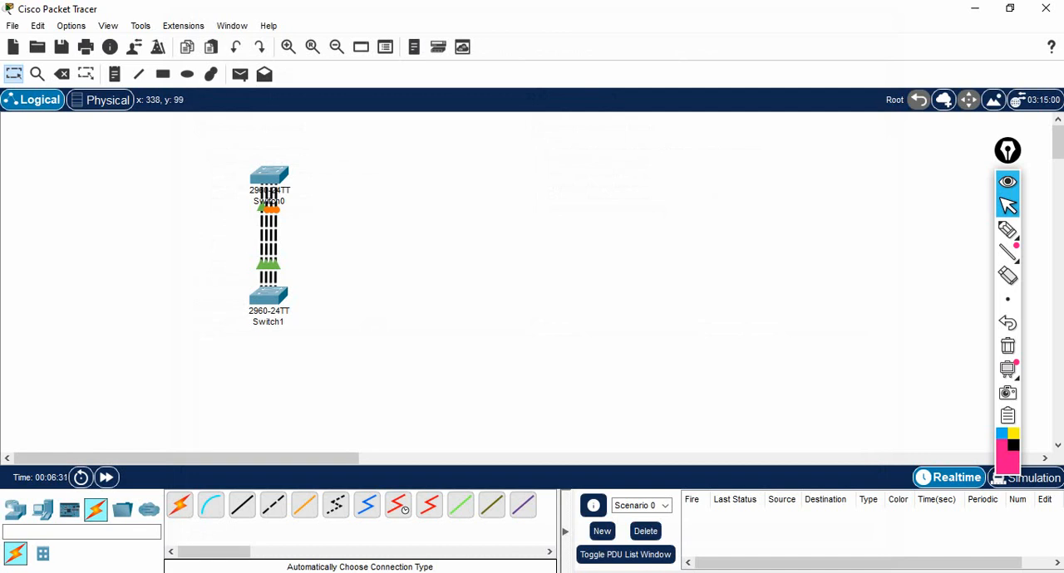
Open Switch0's command line beside the topology so the switches stay visible, and finish the paged trunk output.
left_click(266, 179)
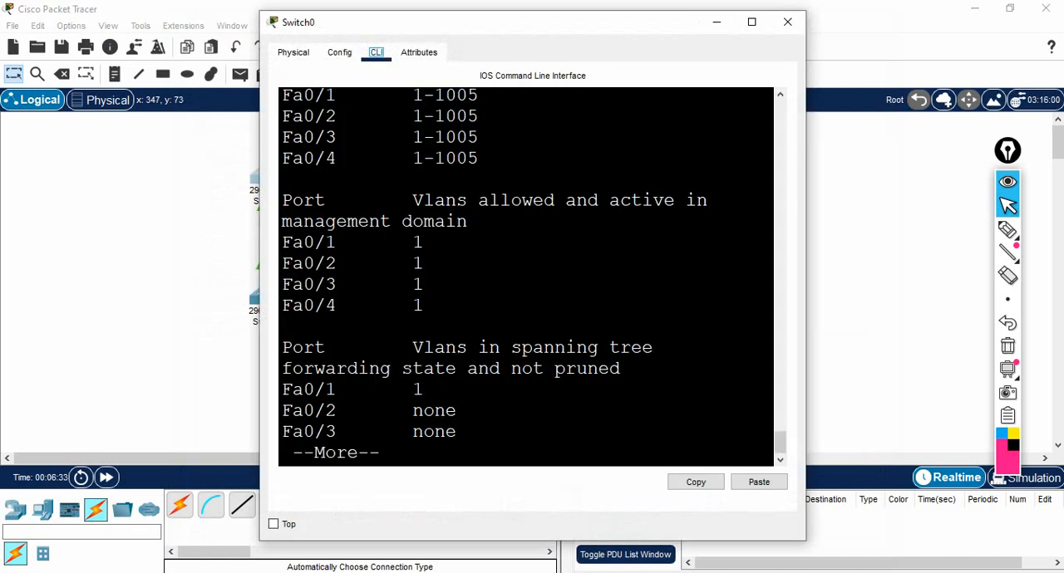
left_click_drag(465, 23, 598, 29)
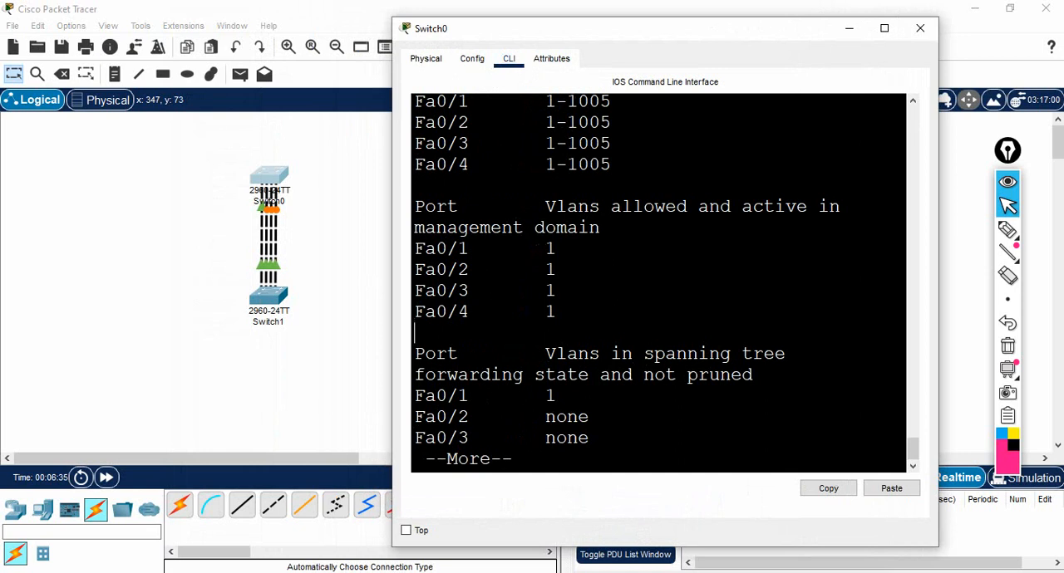
key("Return")
key("Return")
key("Return")
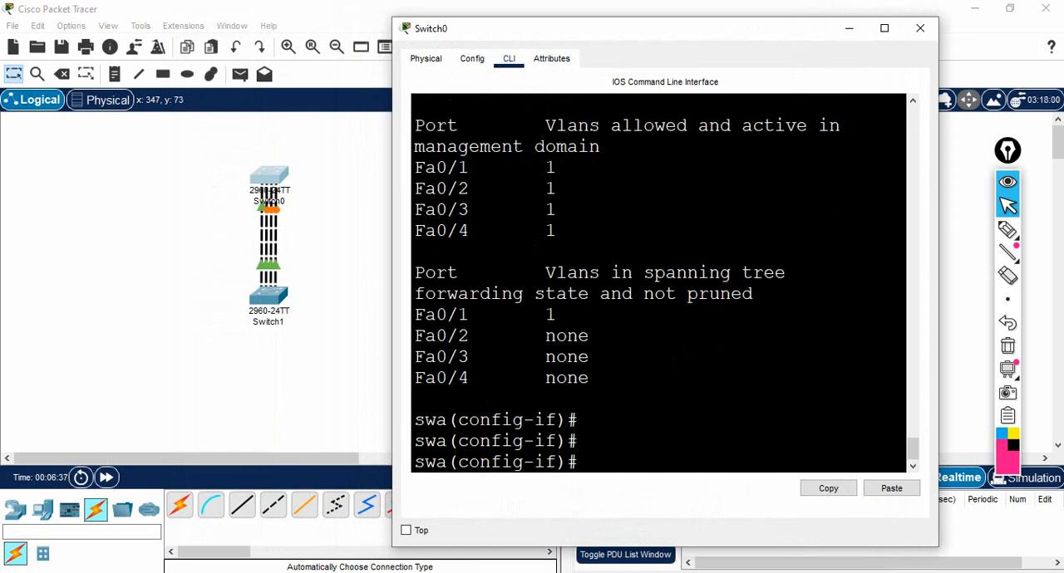
Exit interface configuration on swa back to global configuration mode.
type("exit")
key("Return")
key("Return")
key("Return")
key("Return")
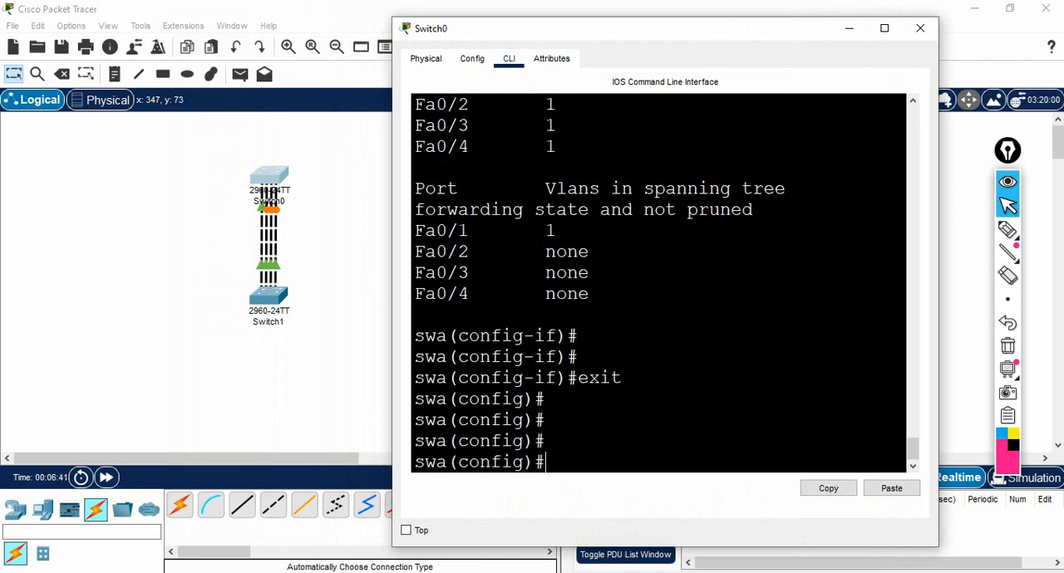
Enter configuration for the interface range fa0/1-3 on swa with "int range fa0/1-3".
type("int range fa0")
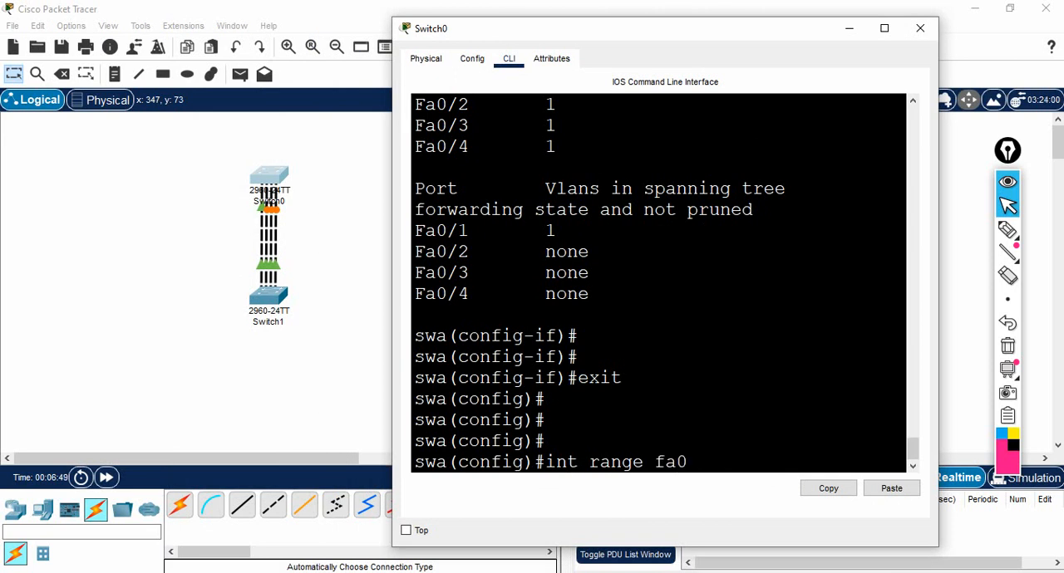
type("/1-3")
key("Return")
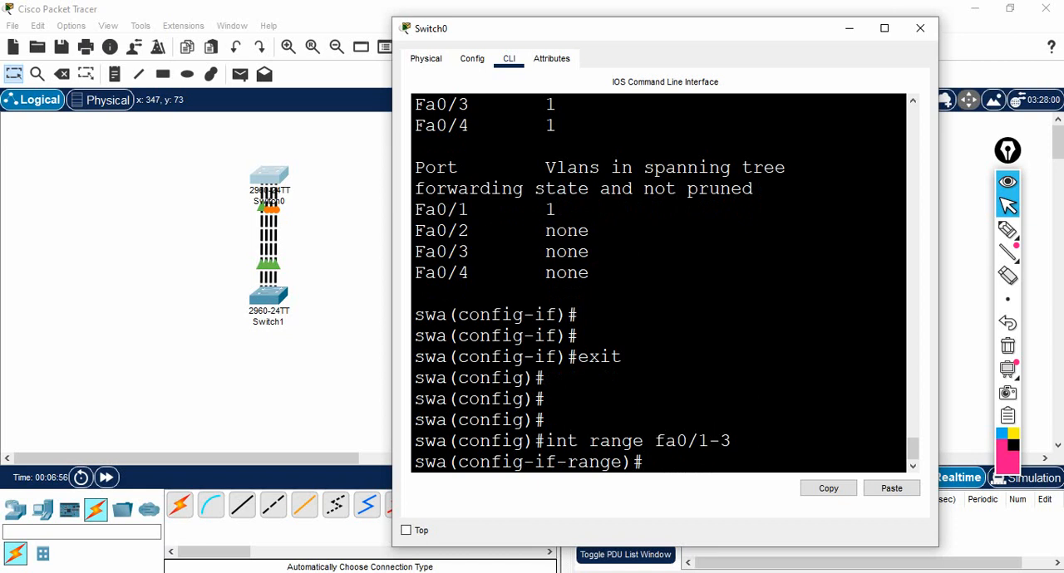
List the commands available for swa's interface range in a maximized window and examine the channel-group entry.
type("?")
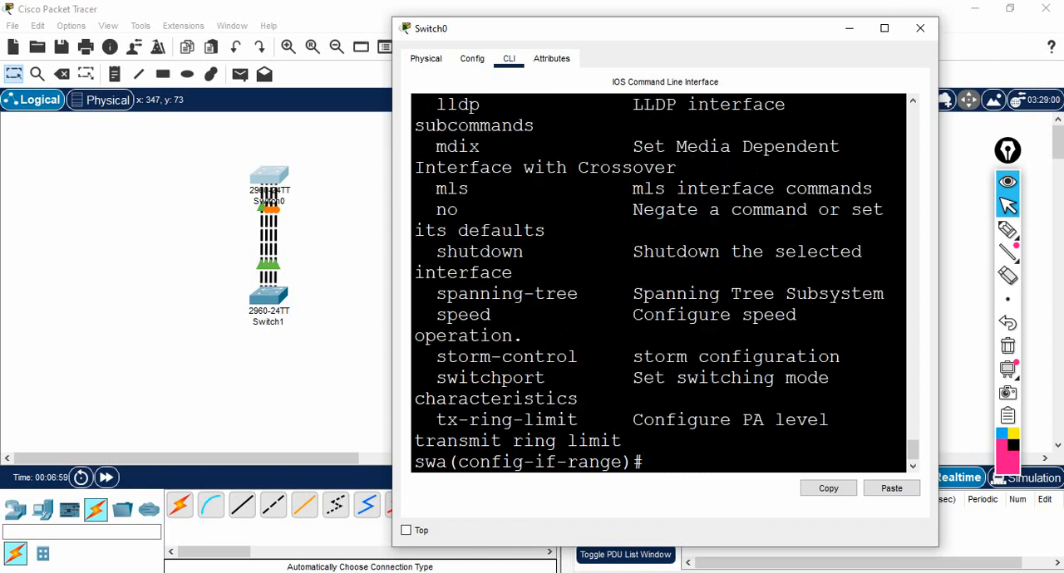
left_click(885, 28)
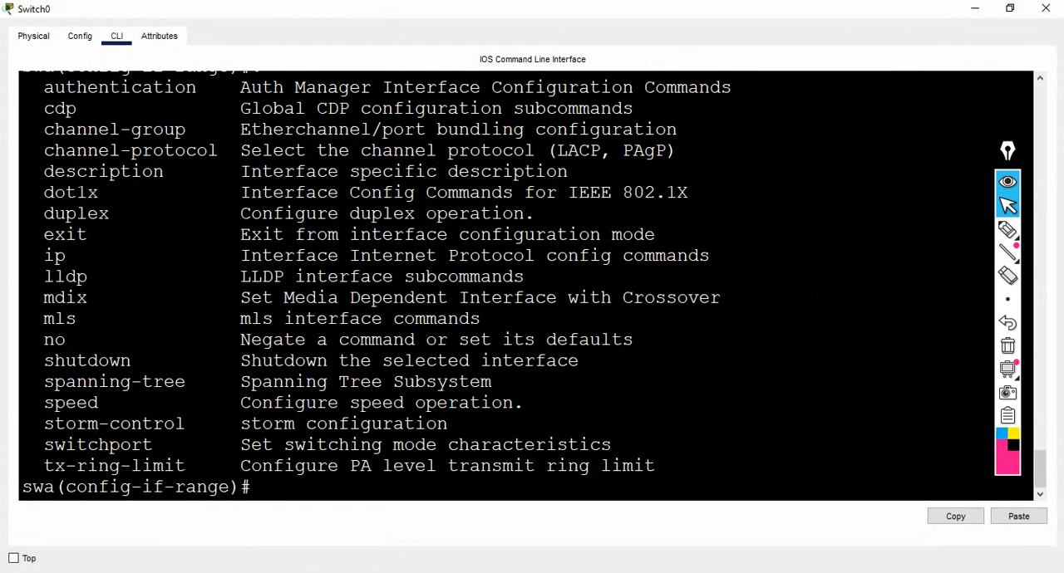
left_click_drag(44, 129, 382, 129)
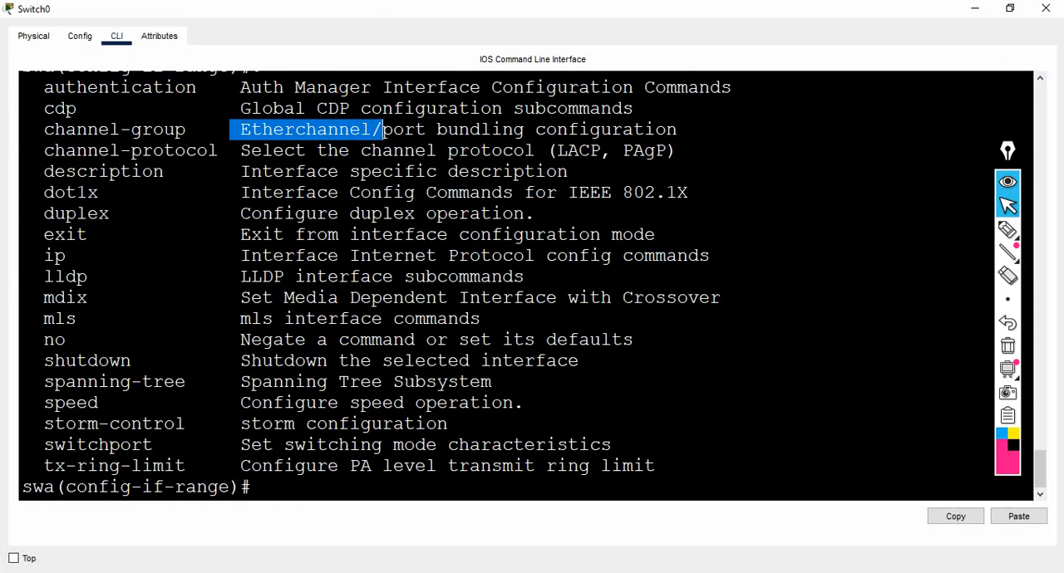
left_click(382, 129)
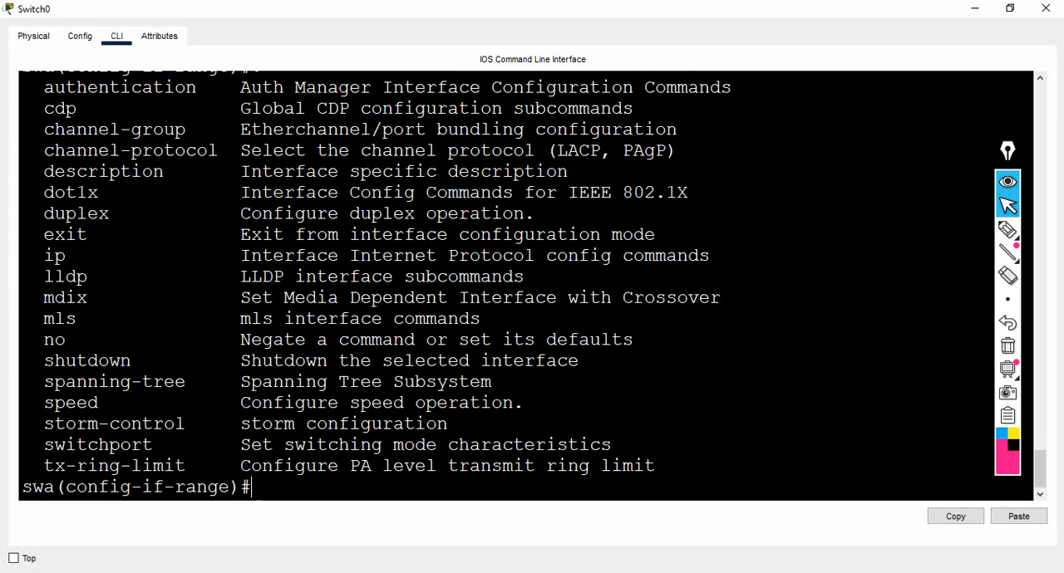
Start the channel-group command for swa's fa0/1-3 range, list the allowed group numbers and enter group 1.
type("channel g")
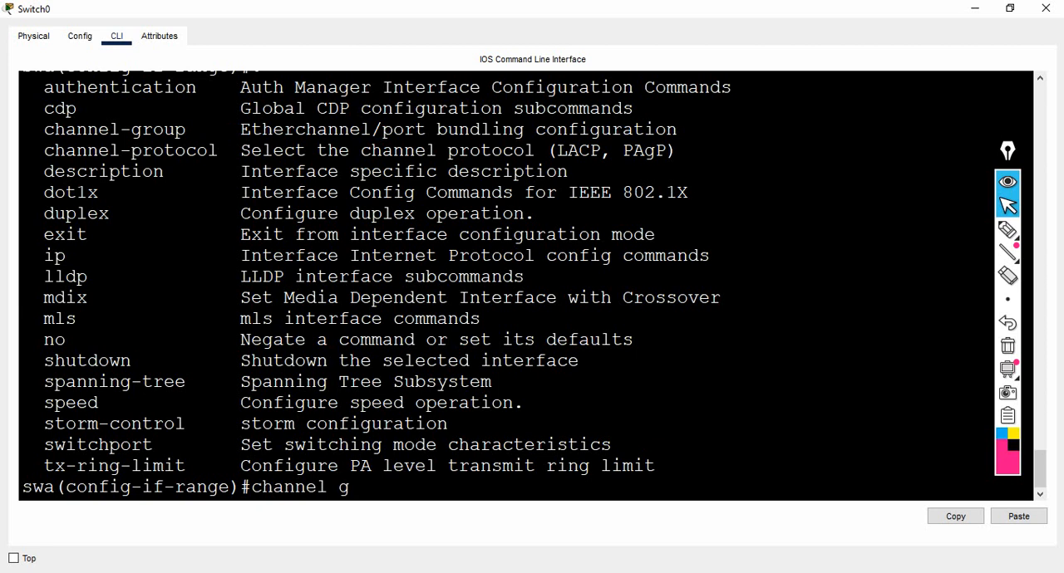
key("BackSpace")
key("BackSpace")
type("-g")
key("Tab")
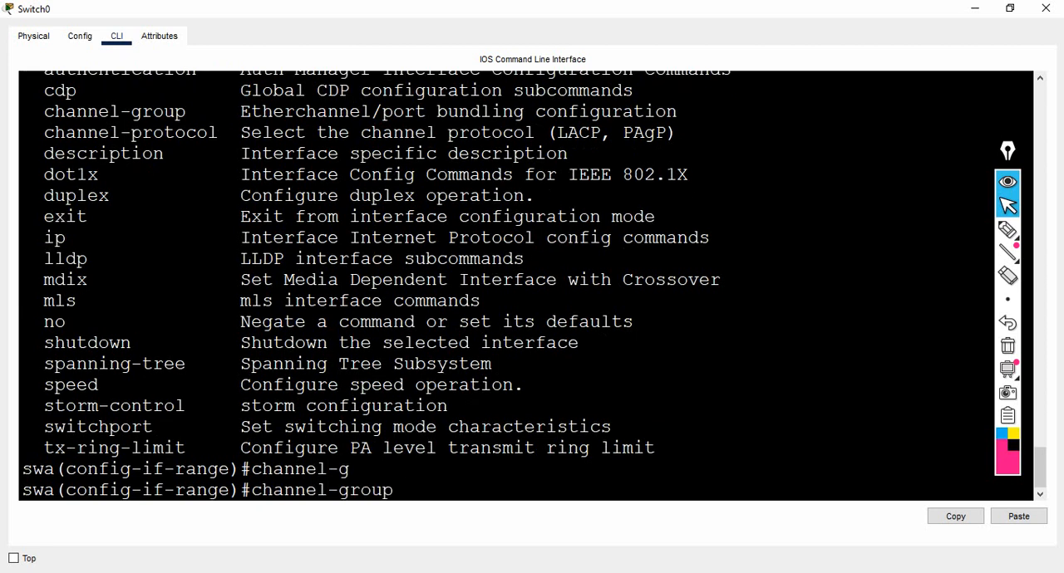
type("?")
type("1")
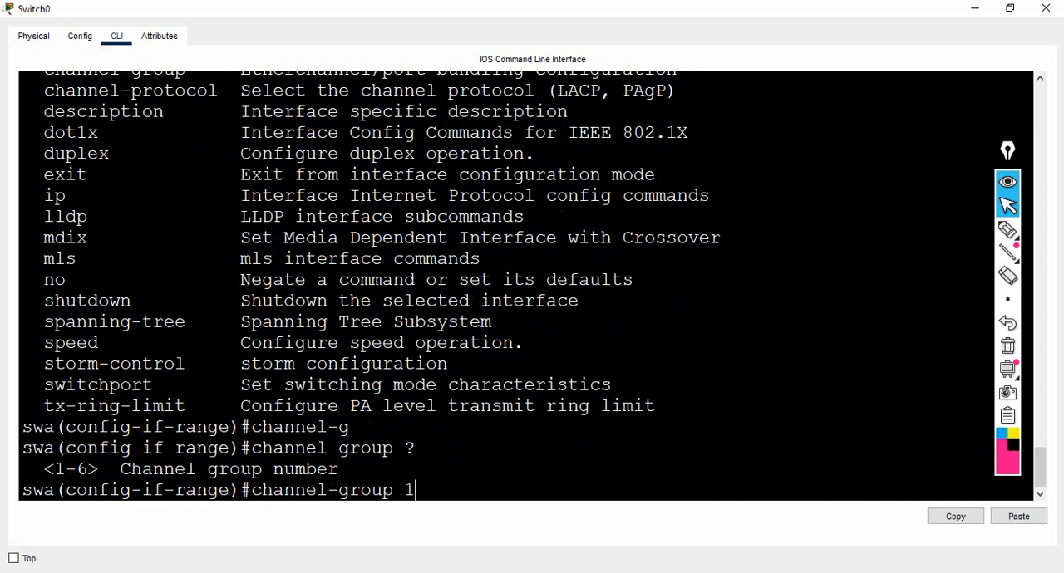
Continue swa's channel-group 1 command with the mode keyword and list the available EtherChannel modes.
double_click(409, 491)
left_click(416, 491)
type("?")
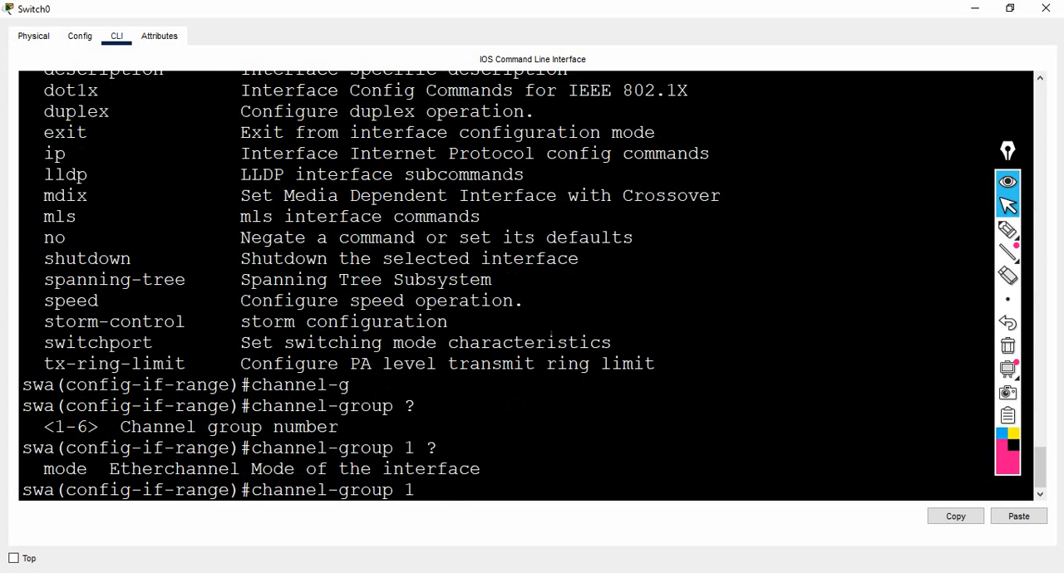
left_click_drag(34, 469, 98, 470)
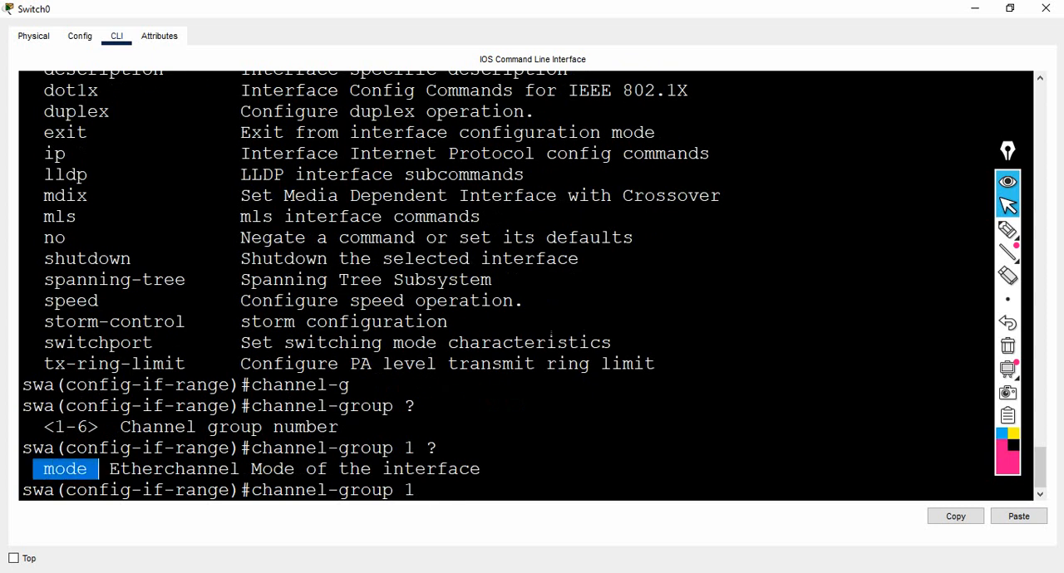
left_click(551, 340)
type("mod")
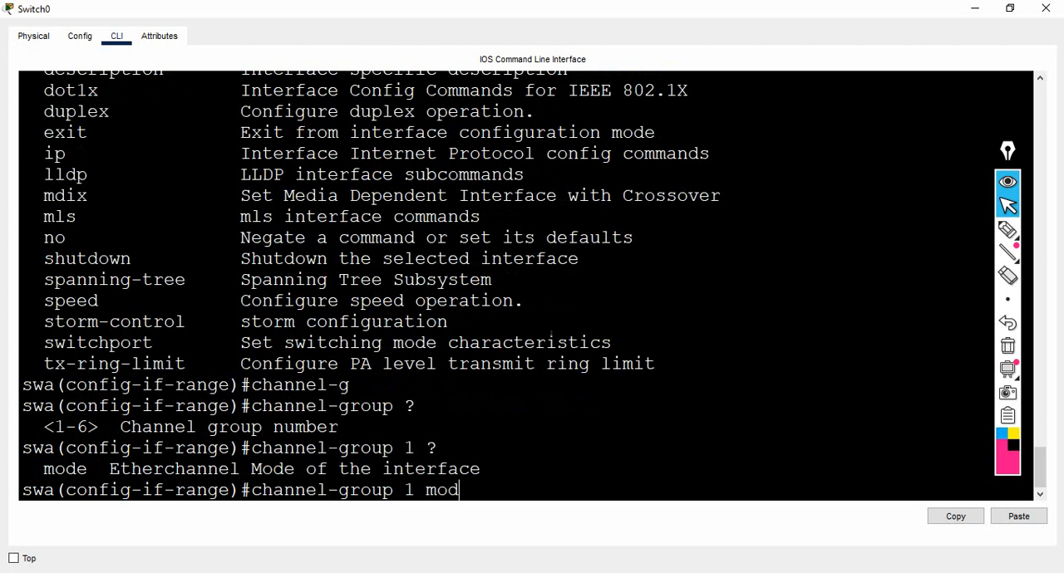
key("Tab")
type("?")
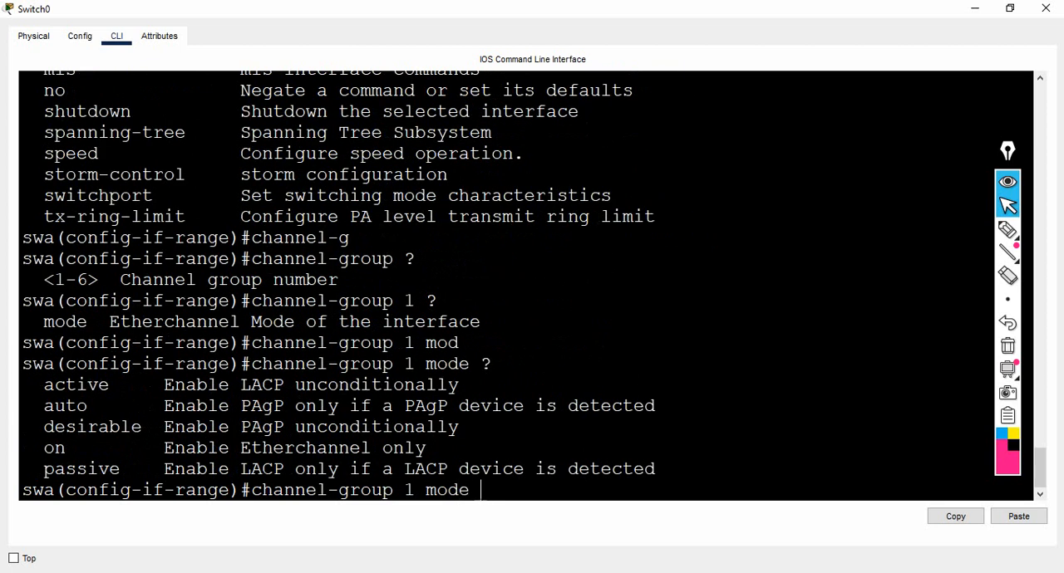
Examine the LACP and PAgP mode options and assign swa's fa0/1-3 to channel group 1 in active mode.
left_click_drag(43, 385, 143, 449)
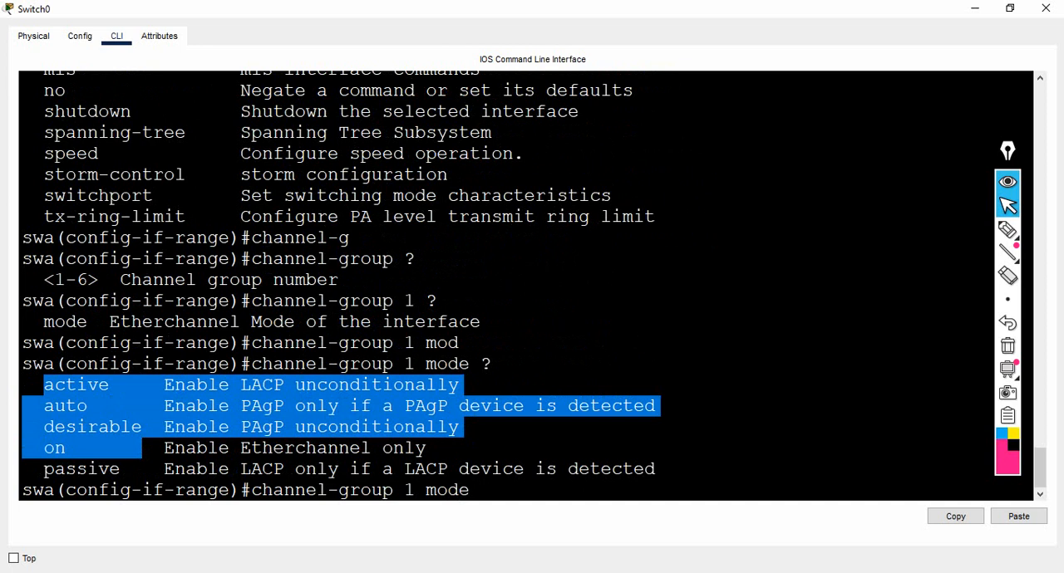
left_click(88, 469)
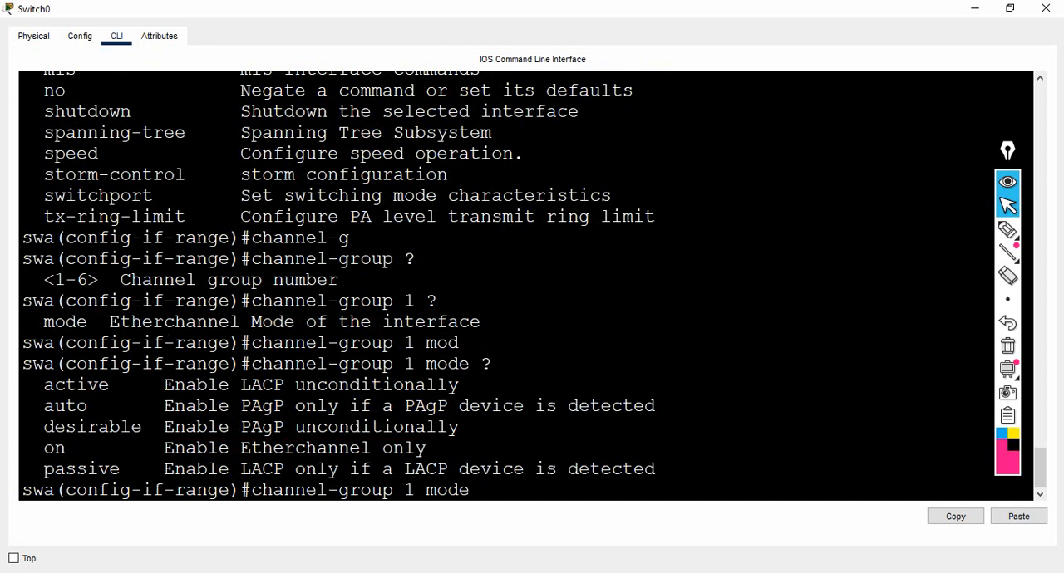
left_click_drag(240, 385, 284, 385)
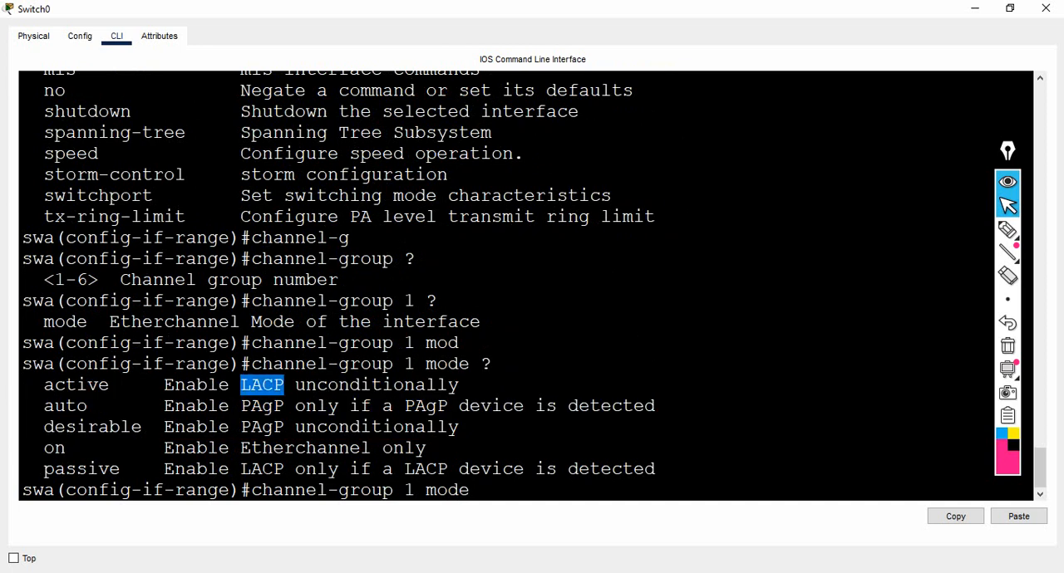
left_click(492, 496)
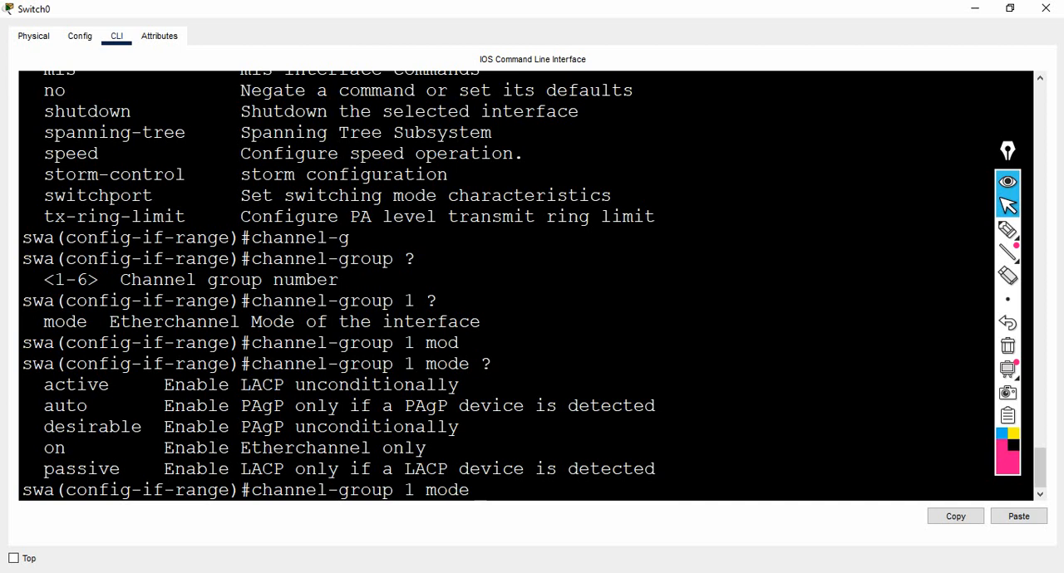
type("ac")
key("Tab")
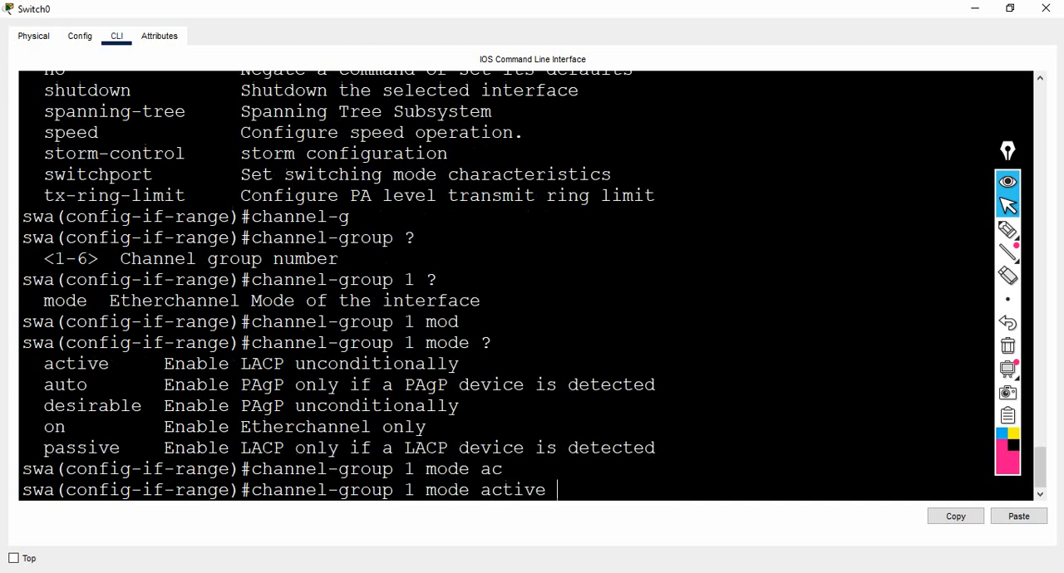
key("Return")
key("Return")
key("Return")
key("Return")
key("Return")
key("Return")
key("Return")
key("Return")
key("Return")
key("Return")
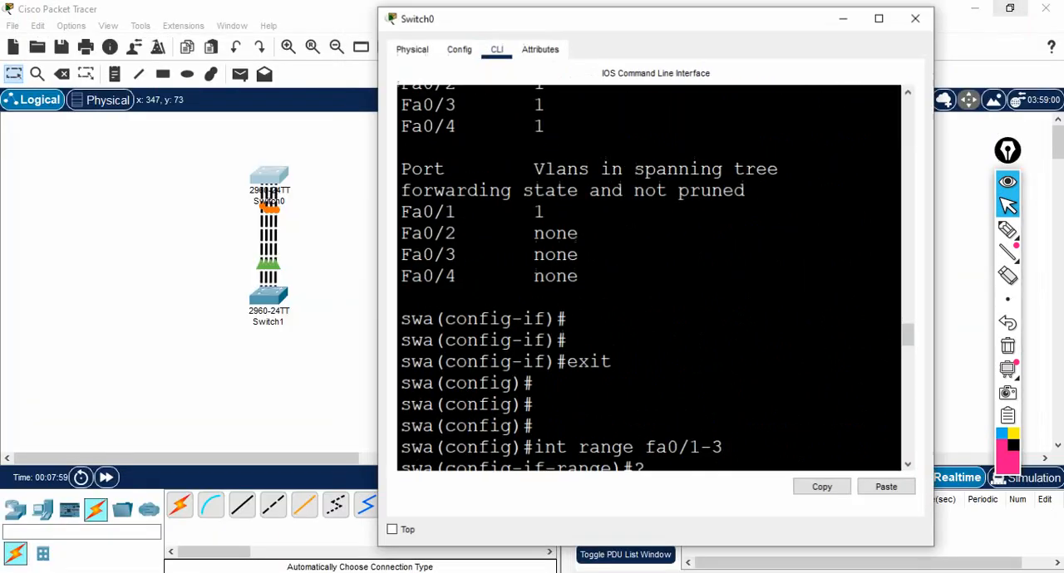
Put Switch0's window away and bring up Switch1's command line beside the topology.
left_click(1009, 8)
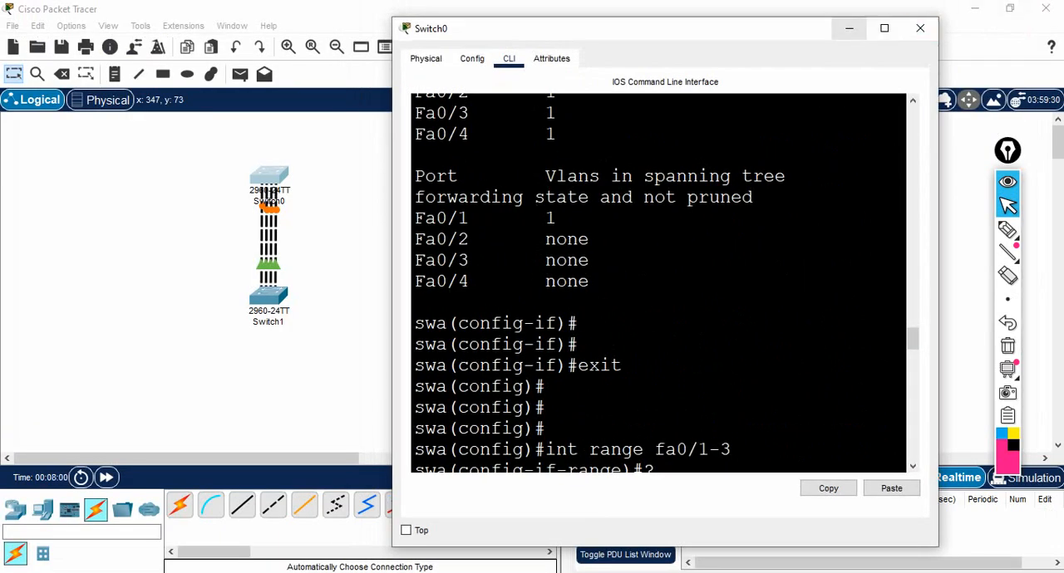
left_click(849, 29)
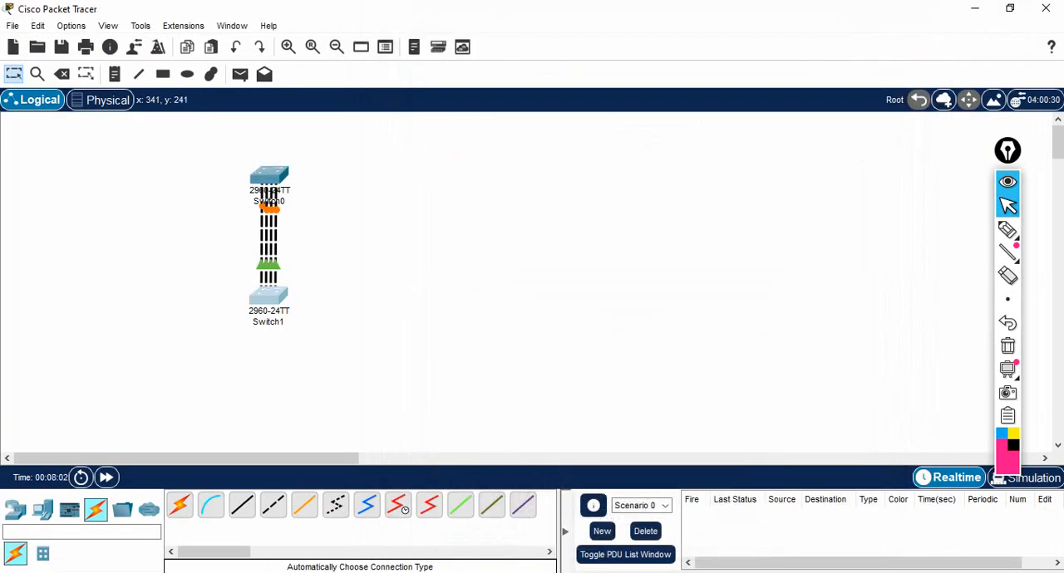
left_click(269, 296)
left_click_drag(465, 23, 603, 3)
left_click(627, 276)
key("Return")
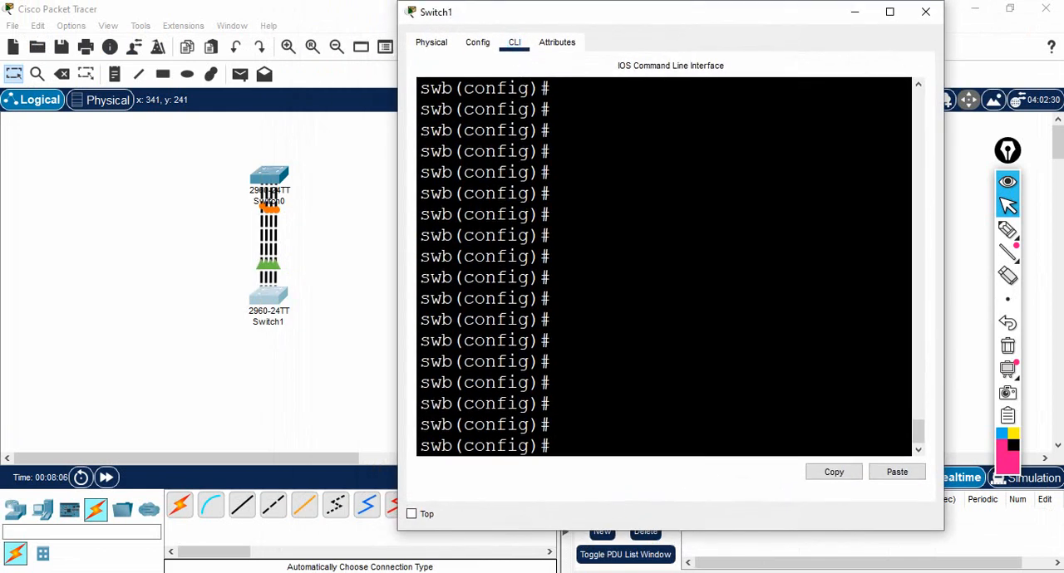
Enter configuration for the interface range fa0/1-3 on swb with "interface range fa0/1-3".
type("int")
key("Tab")
type("ra")
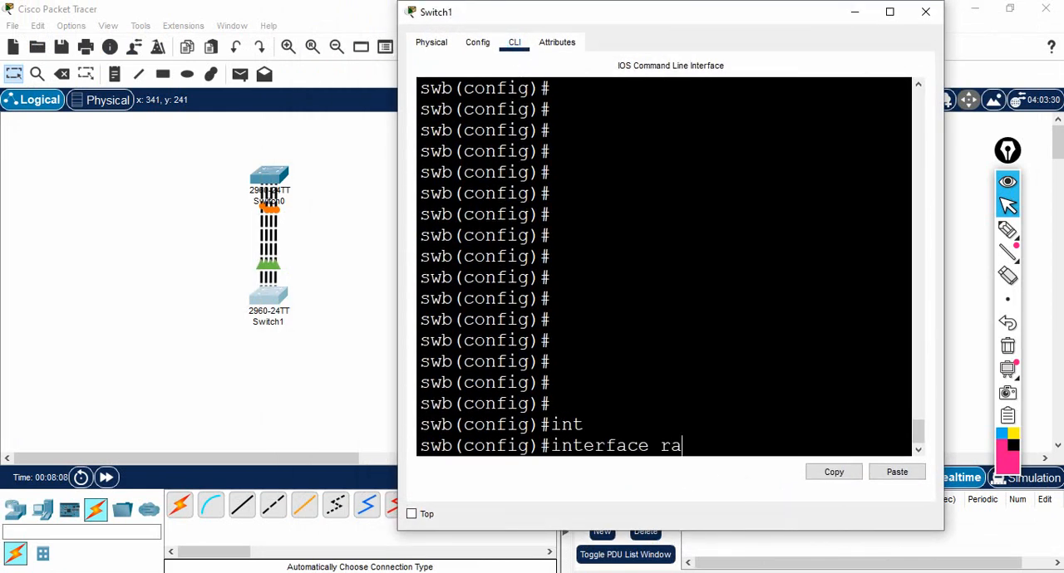
key("Tab")
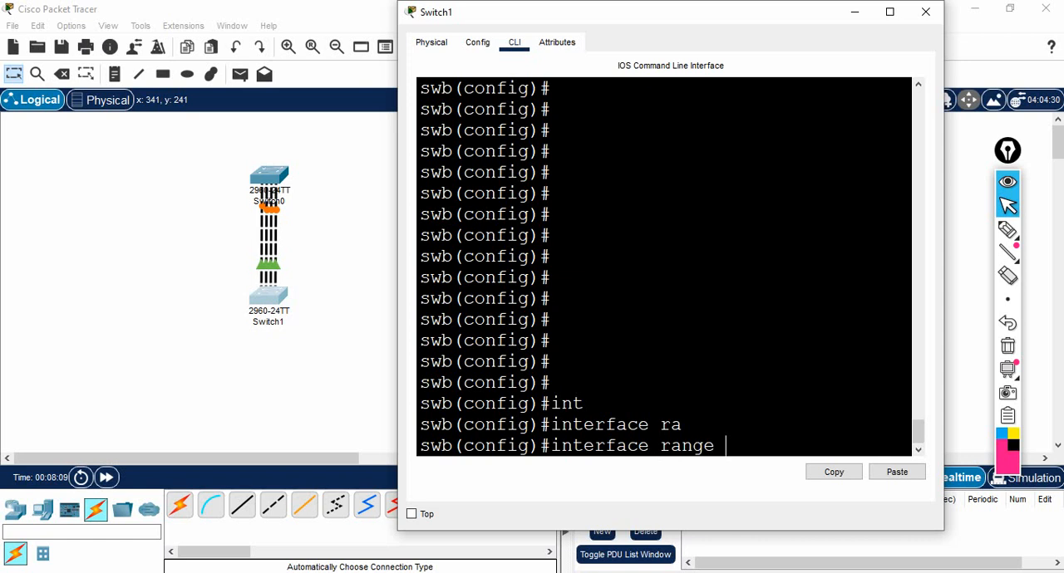
type("fa")
type("0/")
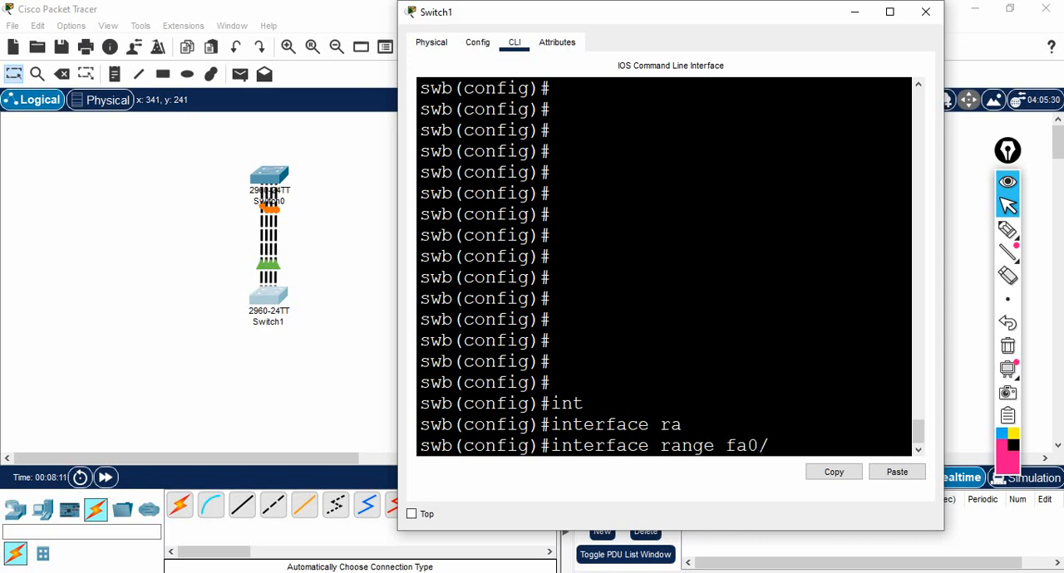
type("1-3")
key("Return")
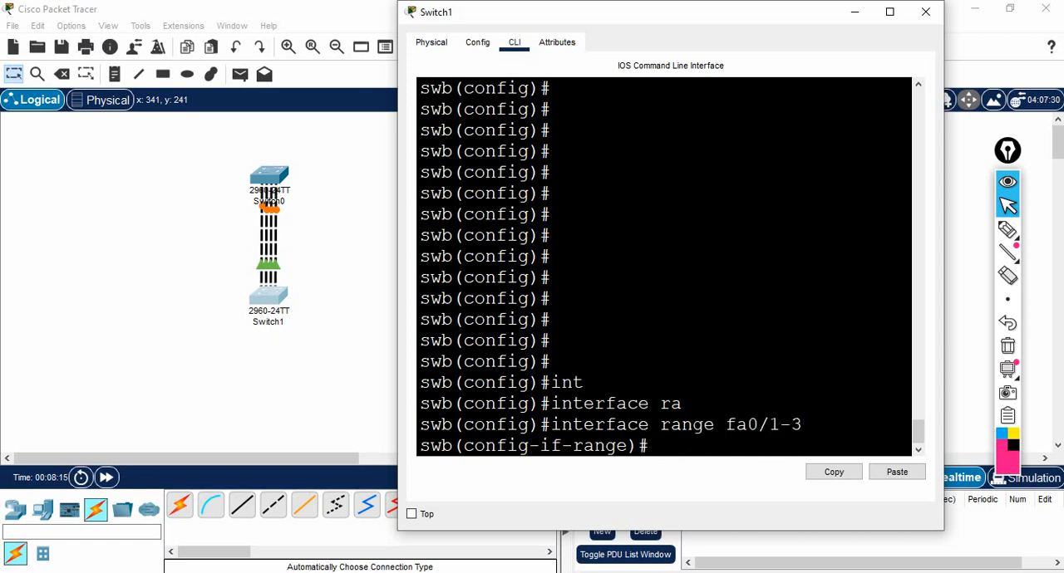
Enter "channel-group 1 mode" on swb, list its modes and examine active and passive in a maximized window.
type("channel-gr")
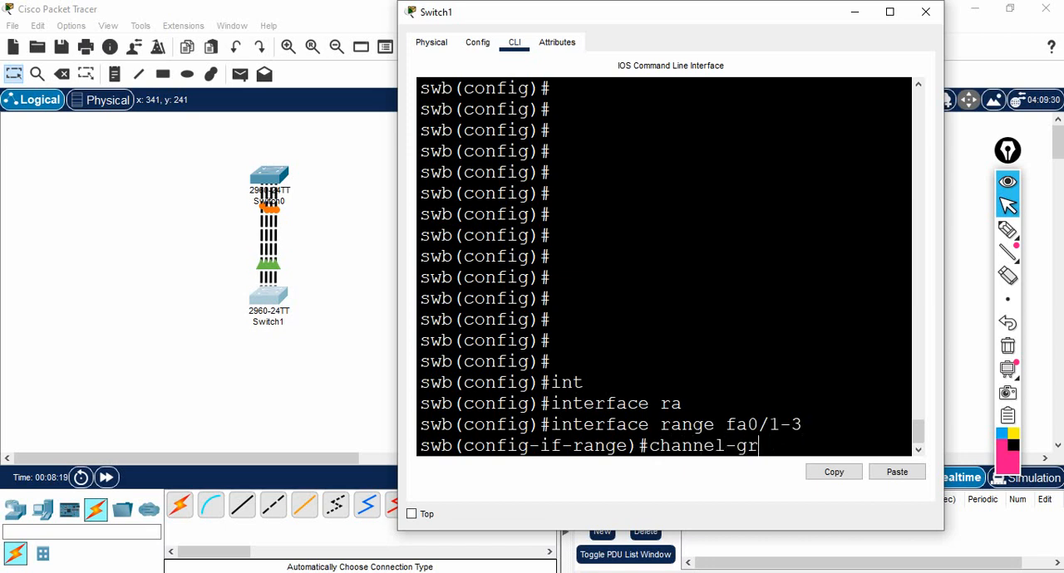
type("oup 1 mode")
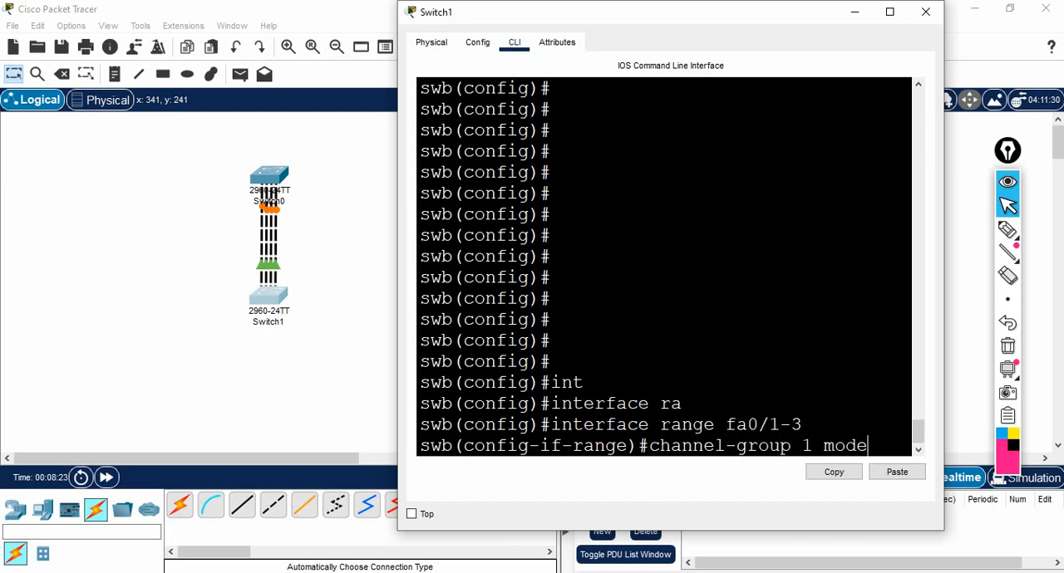
type(" ?")
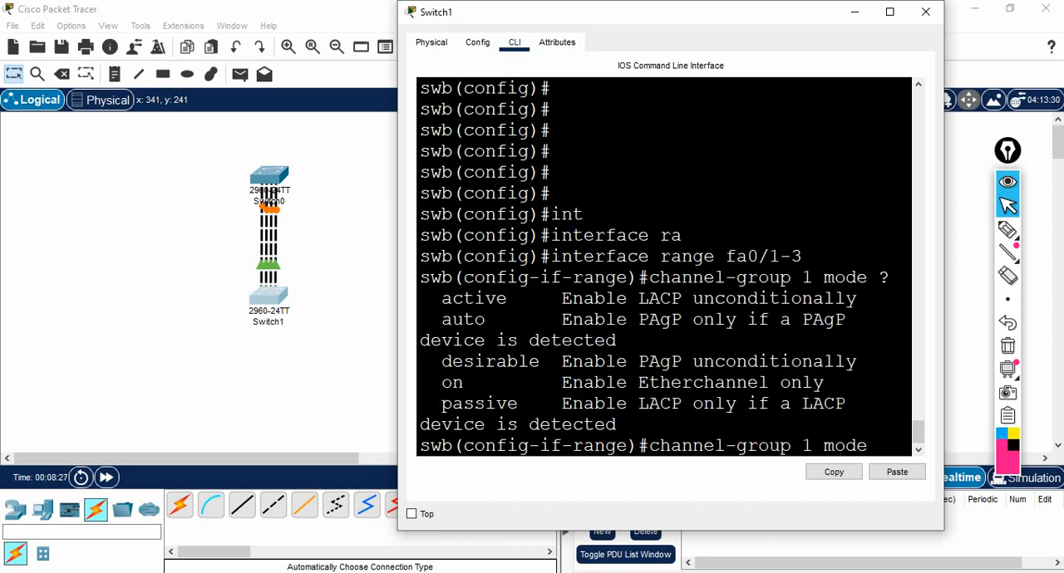
left_click_drag(430, 299, 550, 298)
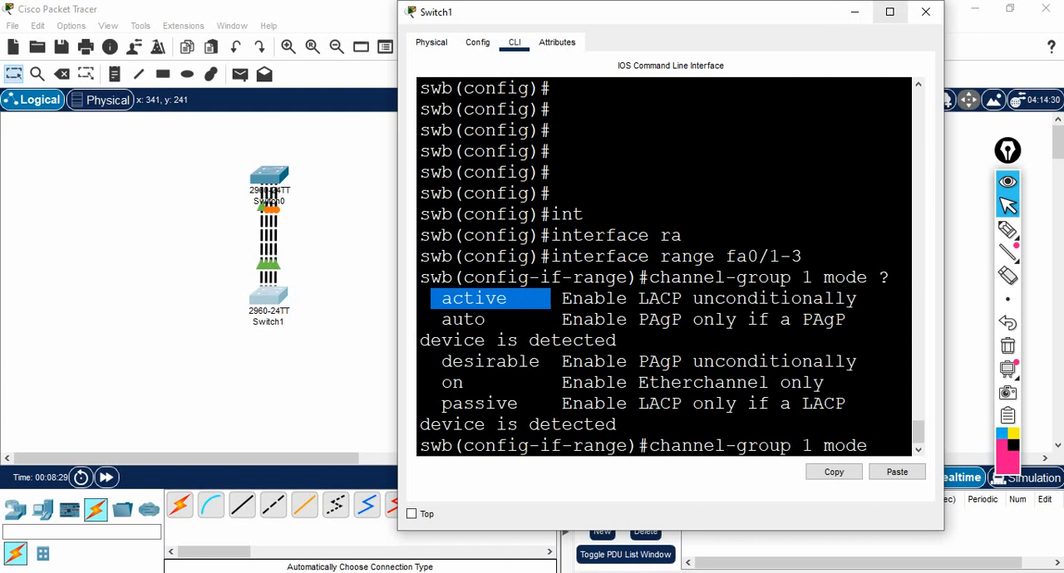
left_click(889, 12)
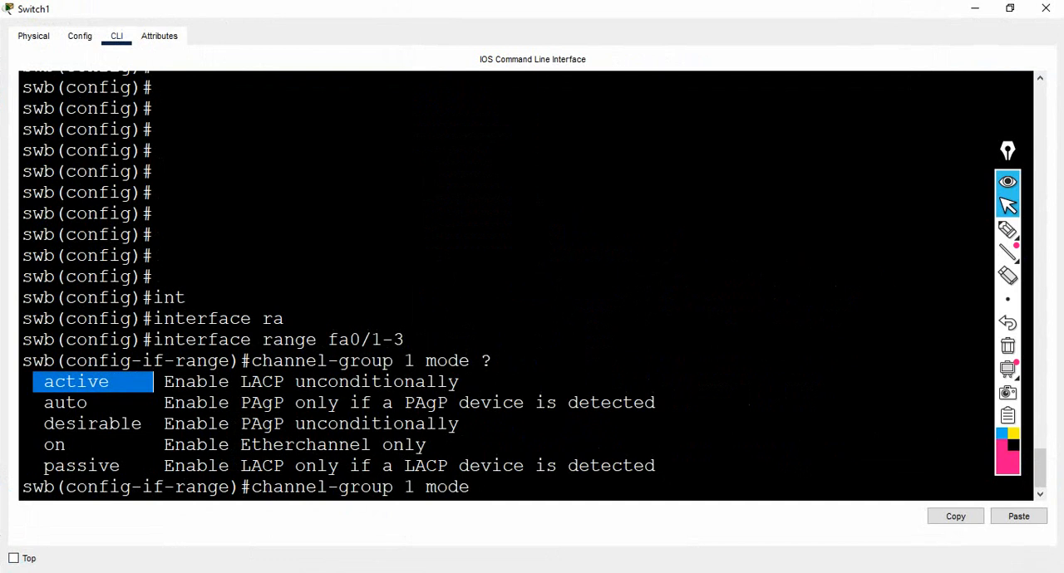
left_click_drag(43, 466, 285, 466)
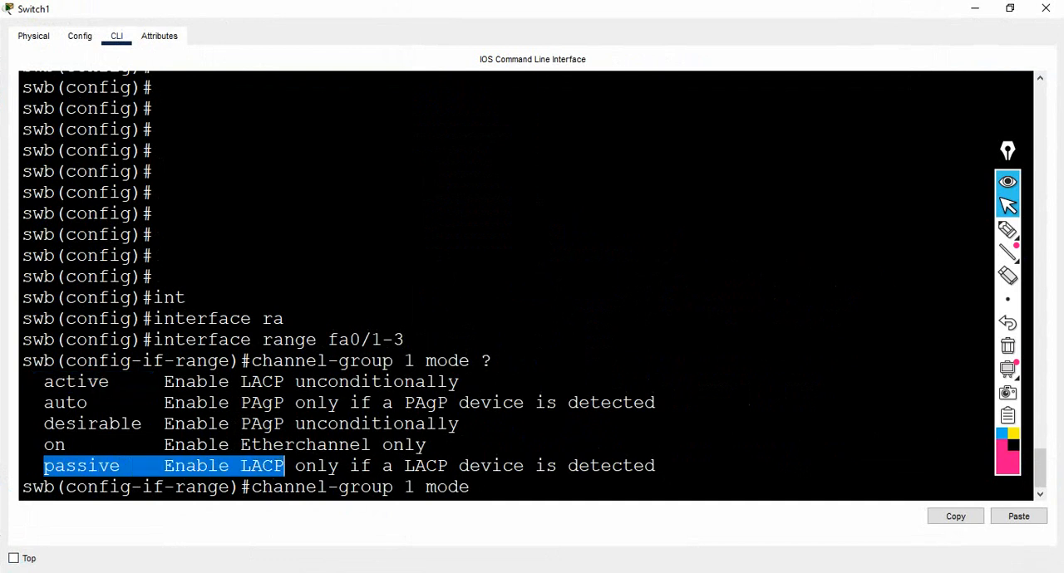
left_click(481, 488)
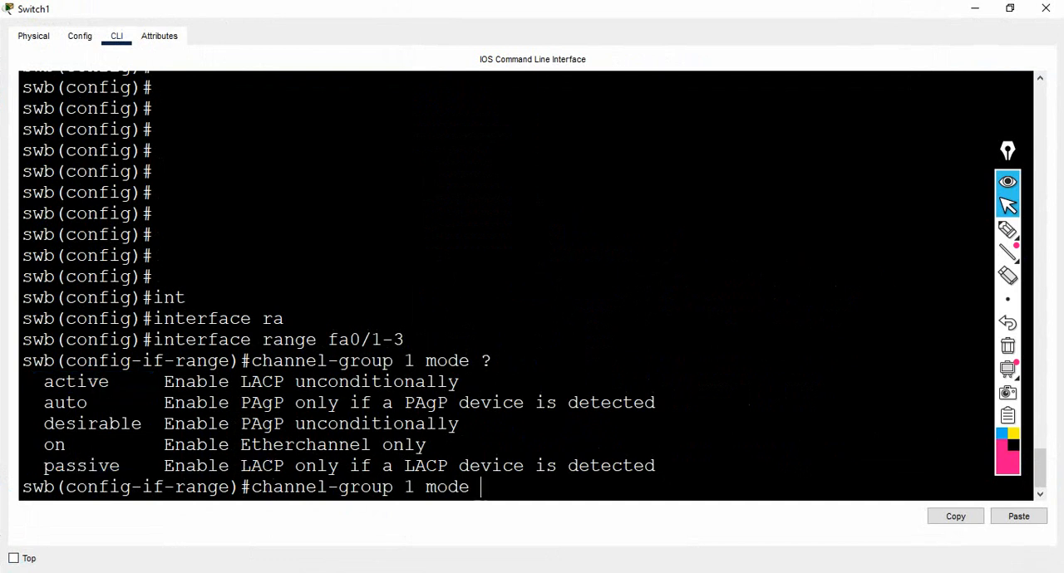
Assign swb's fa0/1-3 to channel group 1 in passive mode and restore the command-line window beside the topology.
type("pass")
key("Tab")
key("Return")
key("Return")
key("Return")
key("Return")
key("Return")
key("Return")
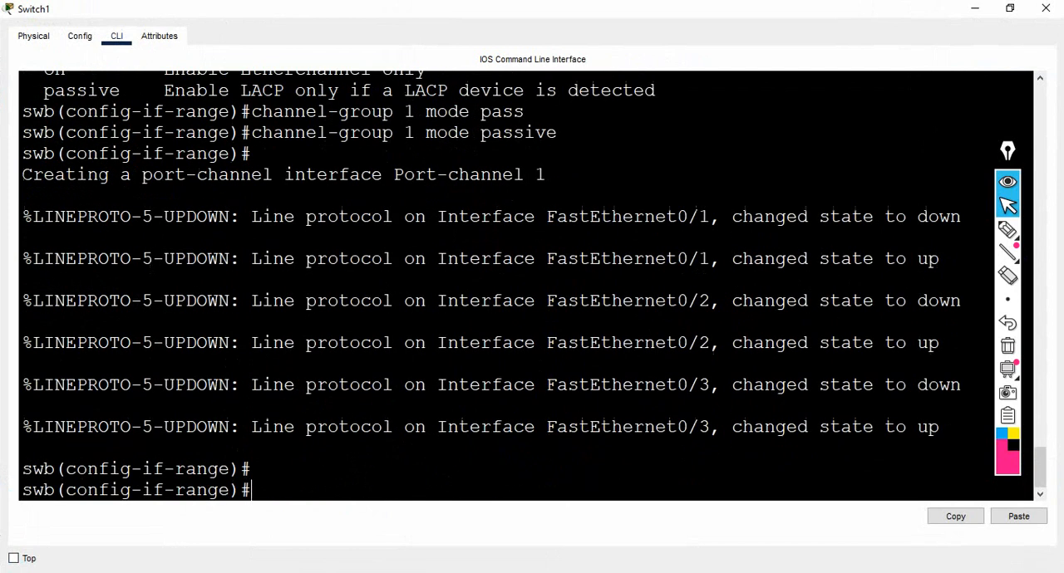
key("Return")
key("Return")
key("Return")
key("Return")
key("Return")
key("Return")
key("Return")
key("Return")
key("Return")
key("Return")
key("Return")
key("Return")
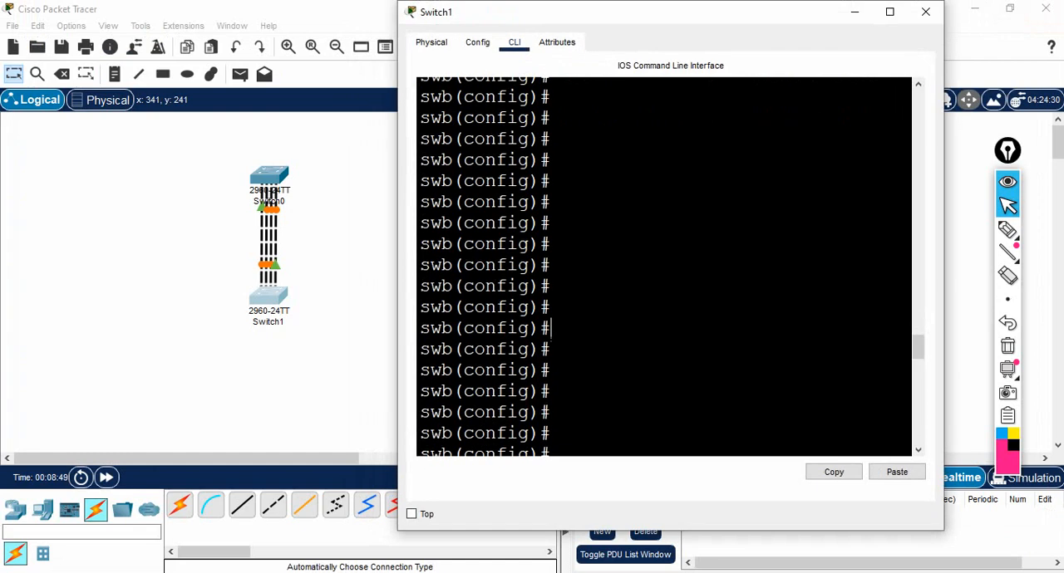
key("Return")
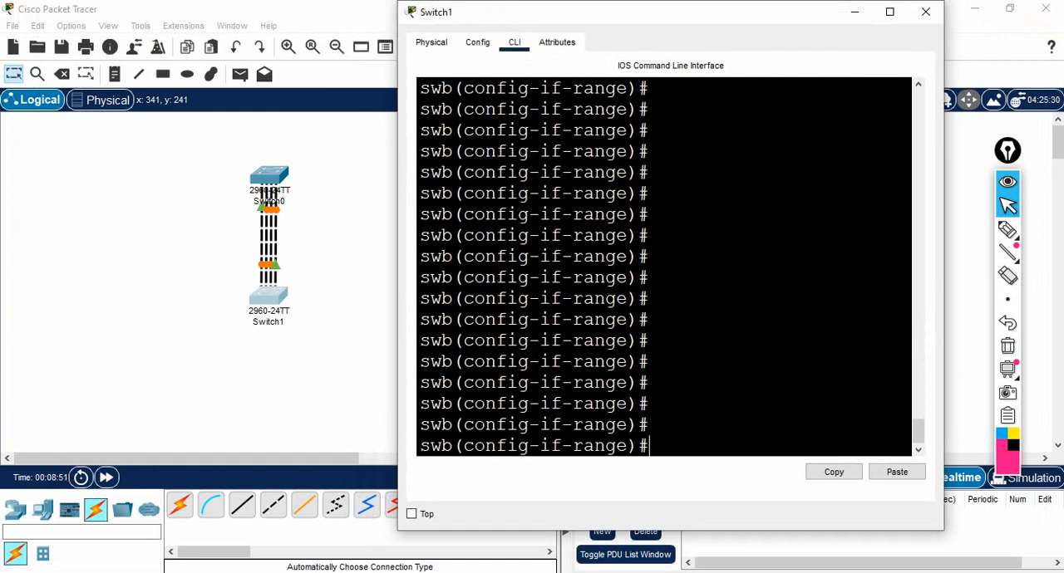
Exit interface range and global configuration on swb back to privileged EXEC mode.
type("exit")
key("Return")
key("Return")
key("Return")
key("Return")
type("exi")
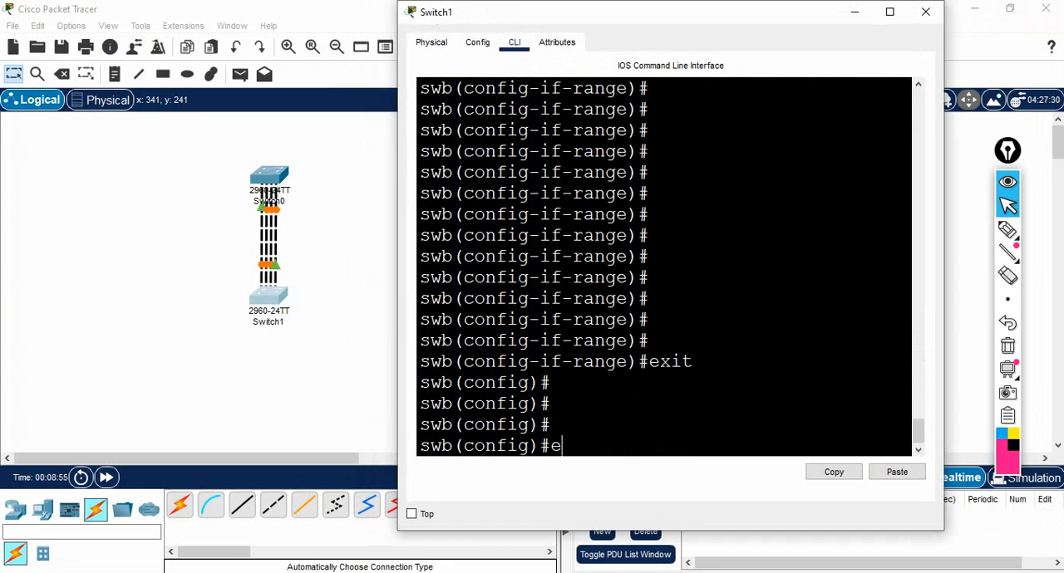
type("t")
key("Return")
key("Return")
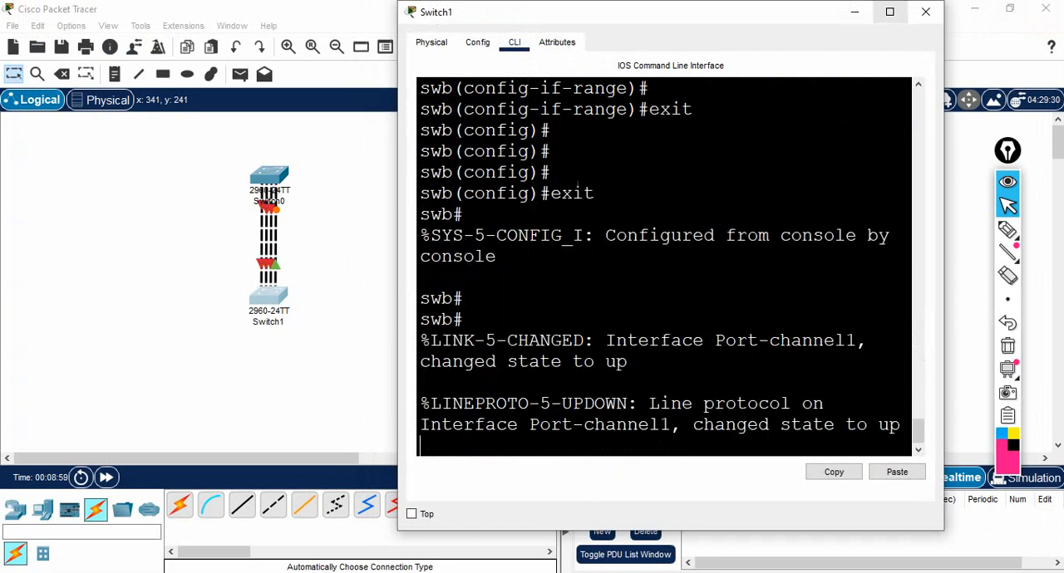
List the options of the "show etherchannel" command on swb in a maximized command-line window.
left_click(890, 12)
key("Return")
key("Return")
key("Return")
key("Return")
key("Return")
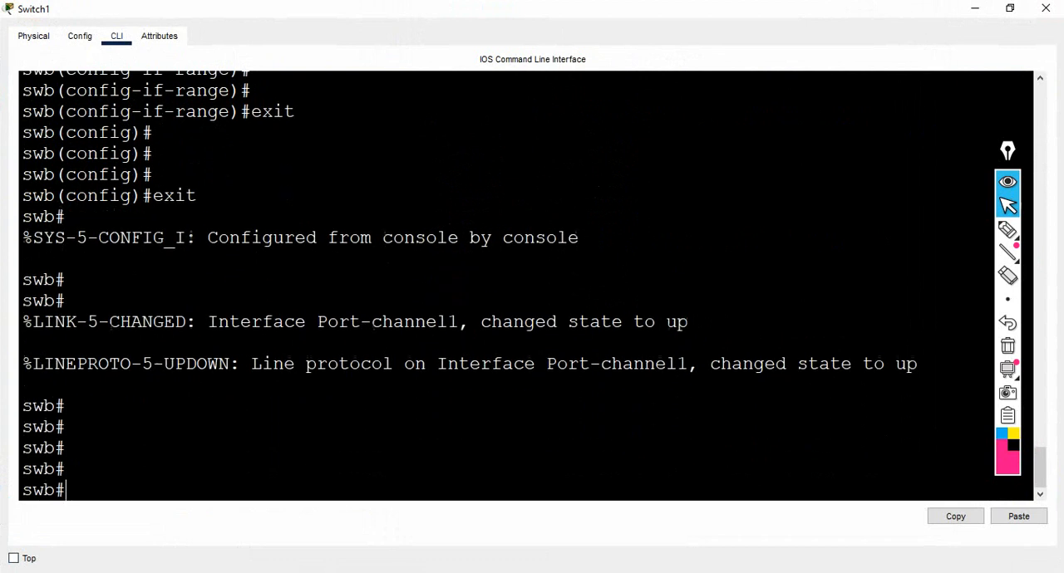
type("show ether")
key("Tab")
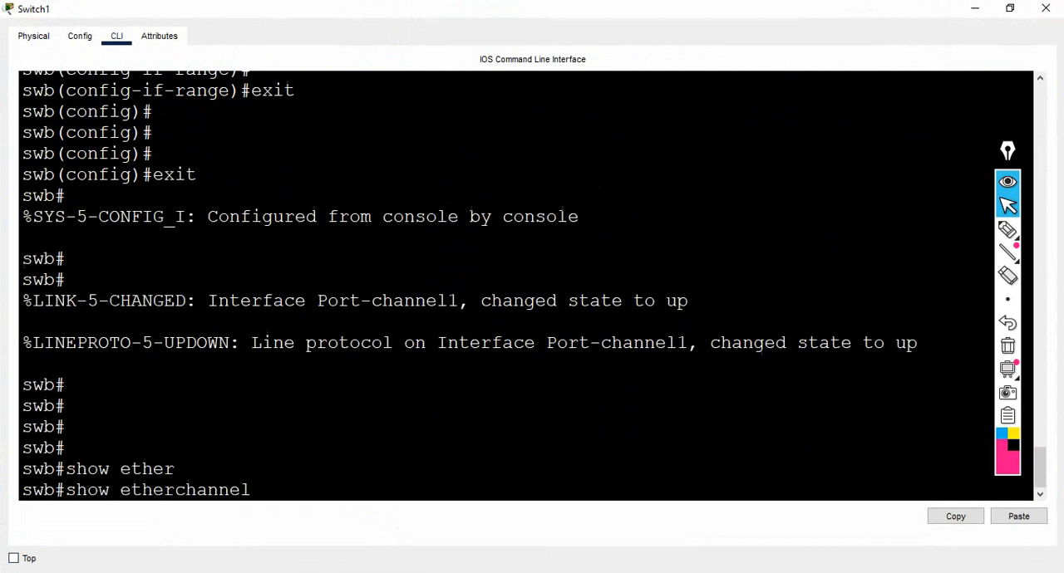
type("?")
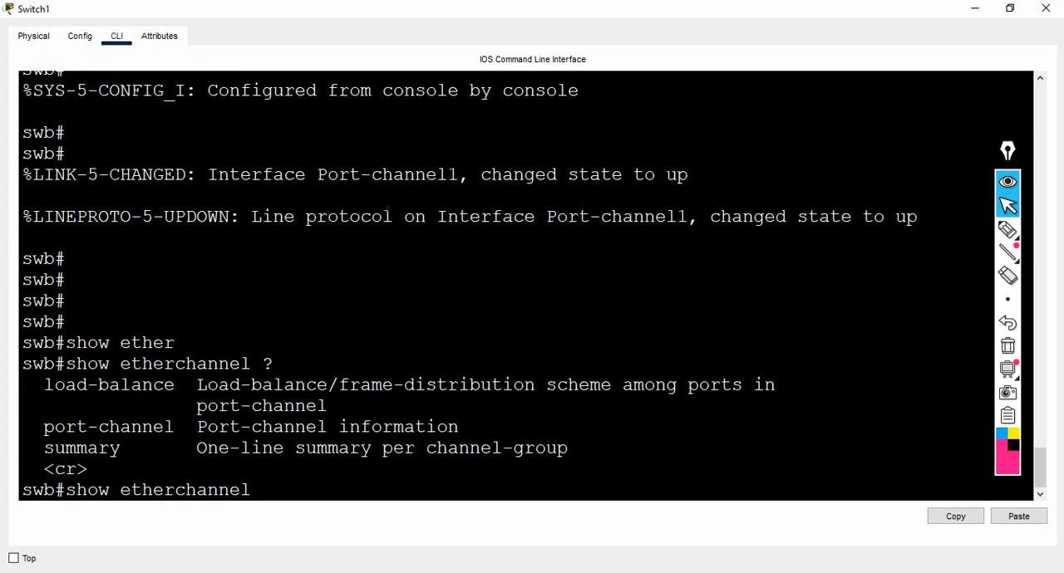
Run "show etherchannel summary" on swb to display the one-line summary per channel group.
left_click_drag(33, 448, 143, 448)
type("suma")
key("Tab")
key("BackSpace")
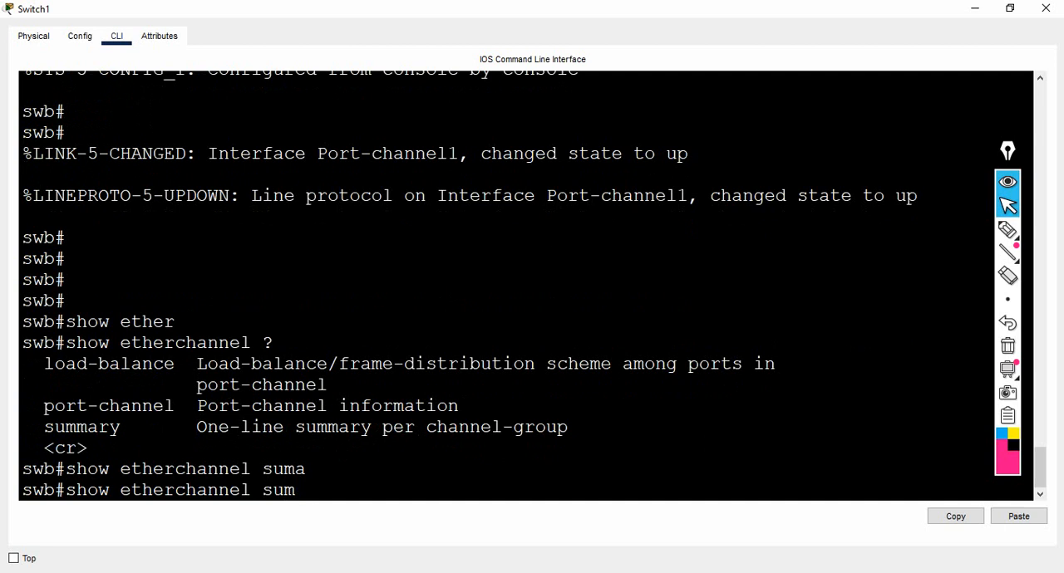
key("Tab")
key("Return")
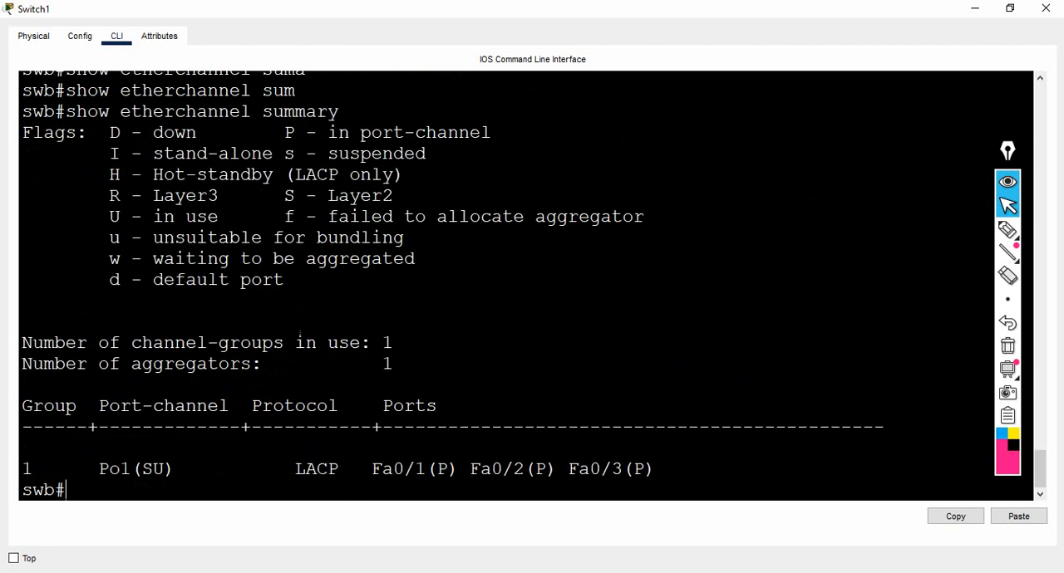
Examine the group number, port-channel state, protocol and member ports in swb's EtherChannel summary.
left_click_drag(44, 470, 23, 469)
left_click_drag(99, 470, 175, 469)
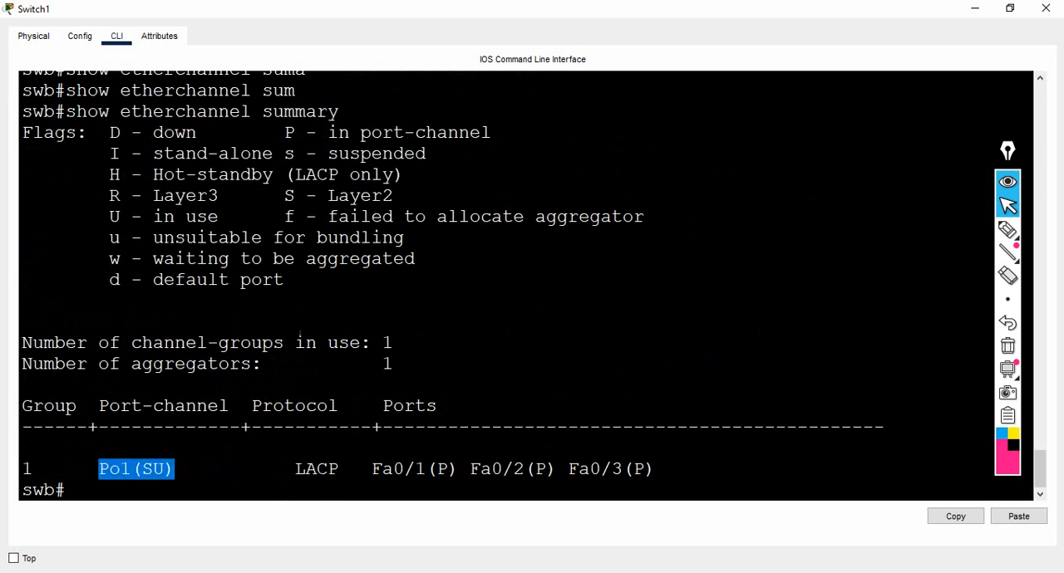
left_click_drag(263, 406, 329, 405)
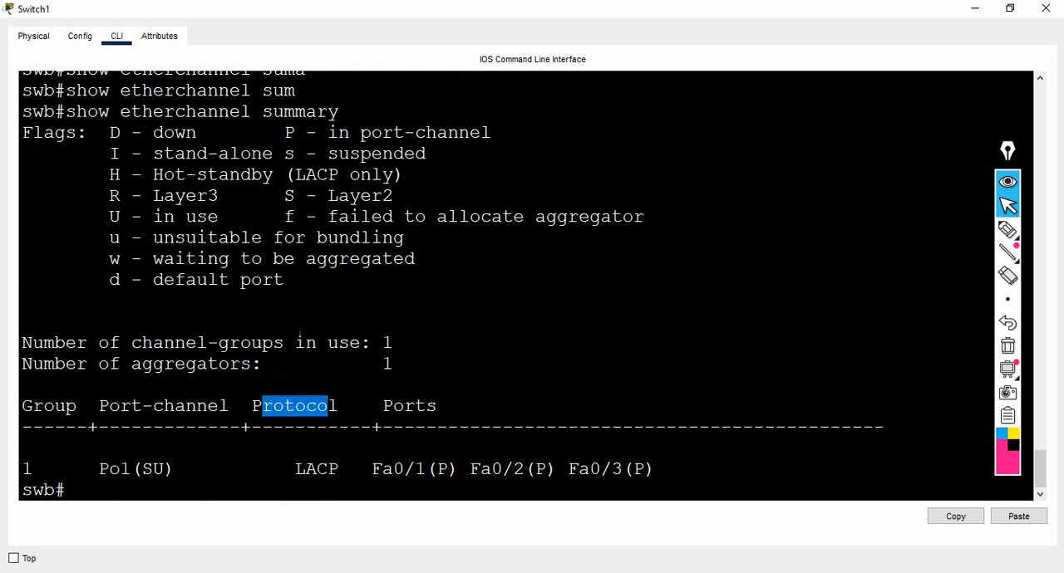
left_click_drag(273, 470, 339, 470)
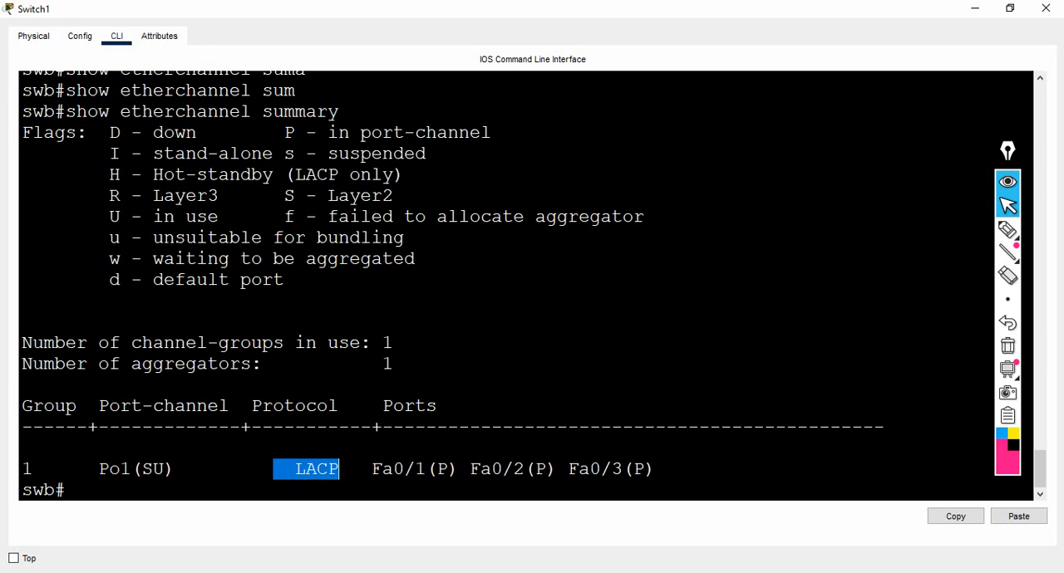
left_click_drag(372, 470, 513, 469)
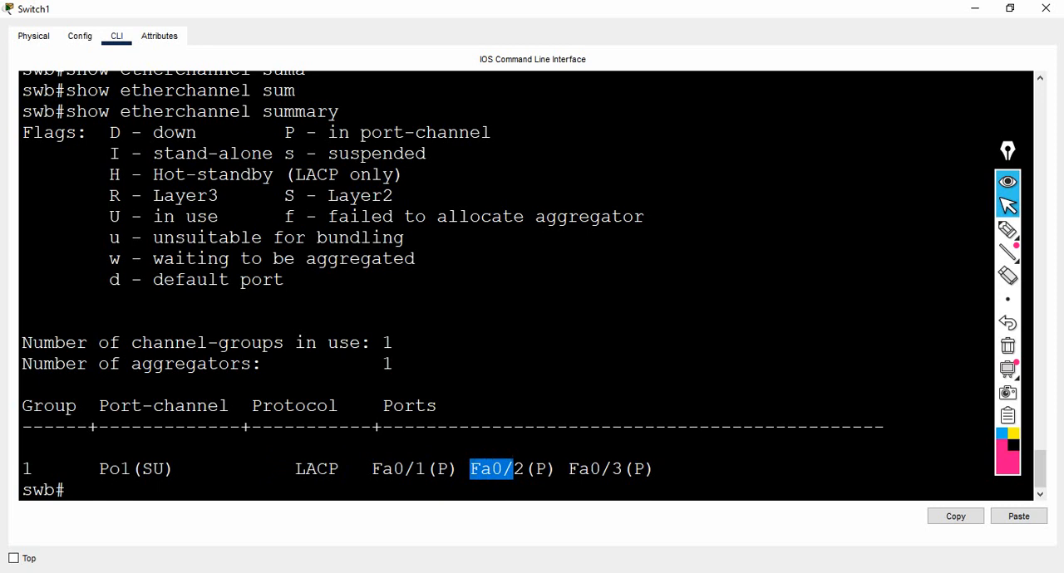
left_click(514, 470)
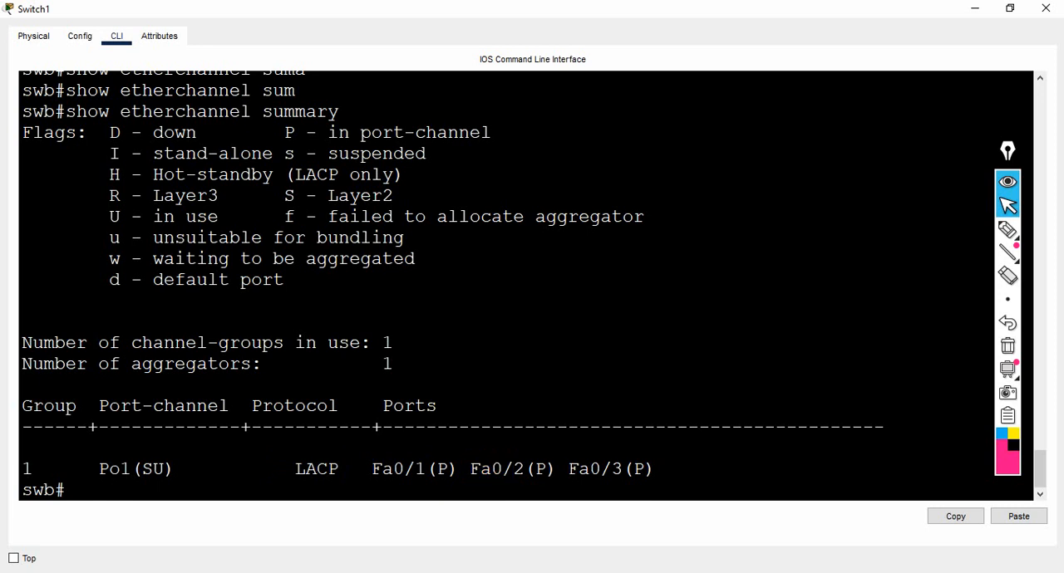
List the options of "show interfaces" on swb and examine the Port-channel entry.
key("Return")
key("Return")
key("Return")
type("show")
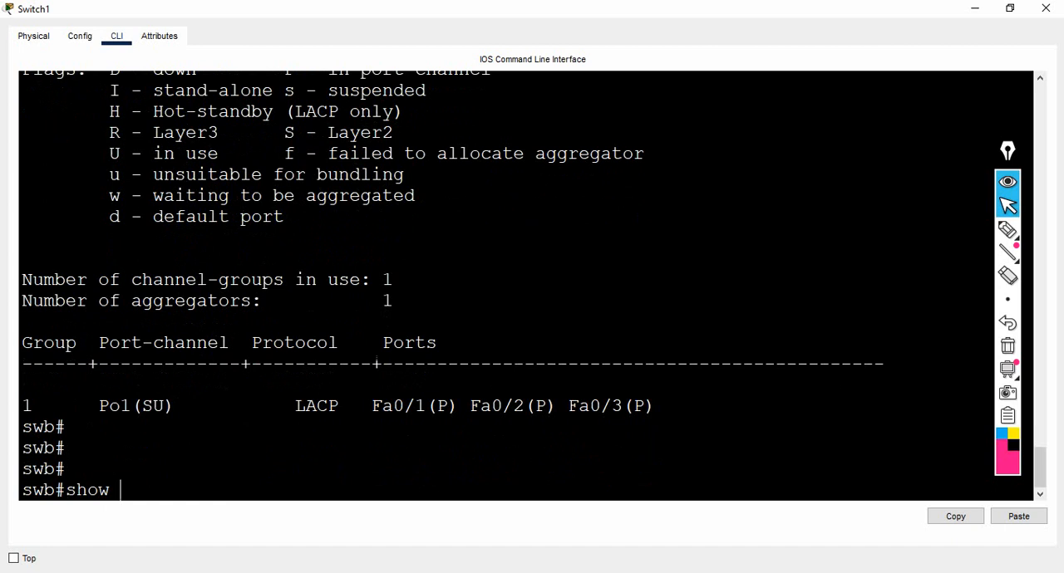
type("int")
key("Tab")
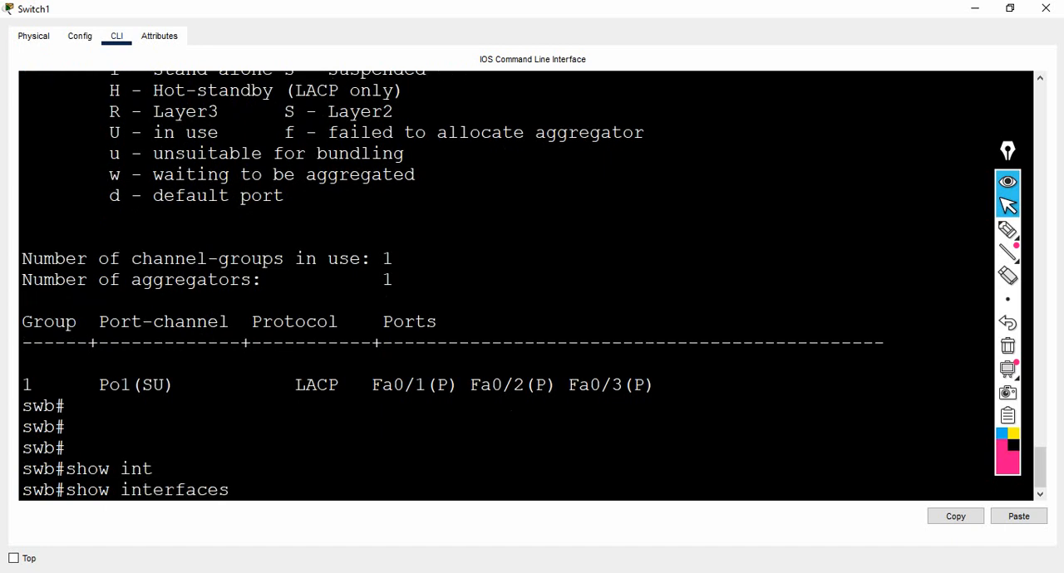
type("?")
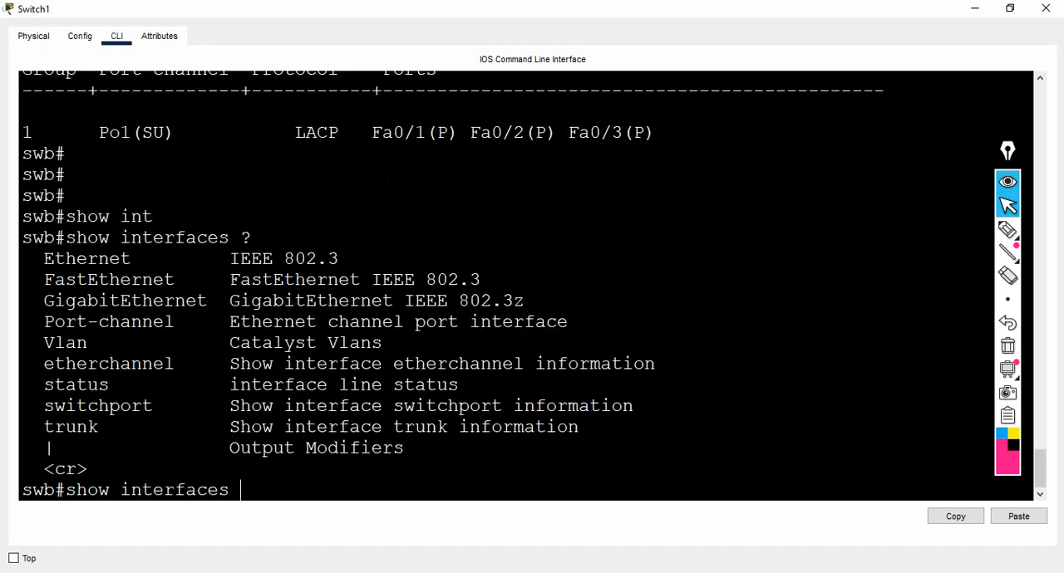
left_click_drag(44, 321, 208, 322)
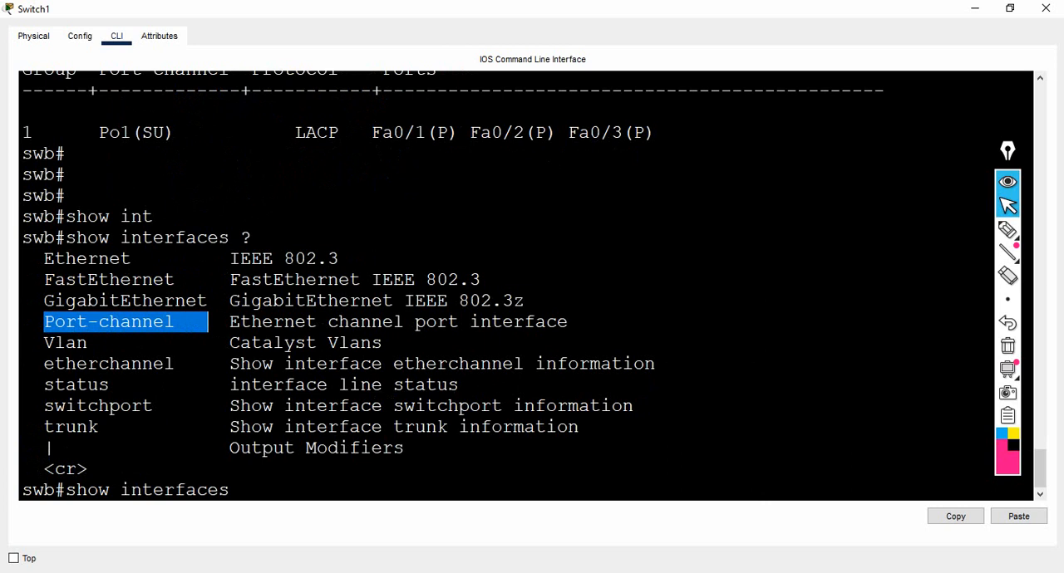
Check the allowed port-channel numbers and run "show interfaces port-channel 1" on swb.
type("po")
key("Tab")
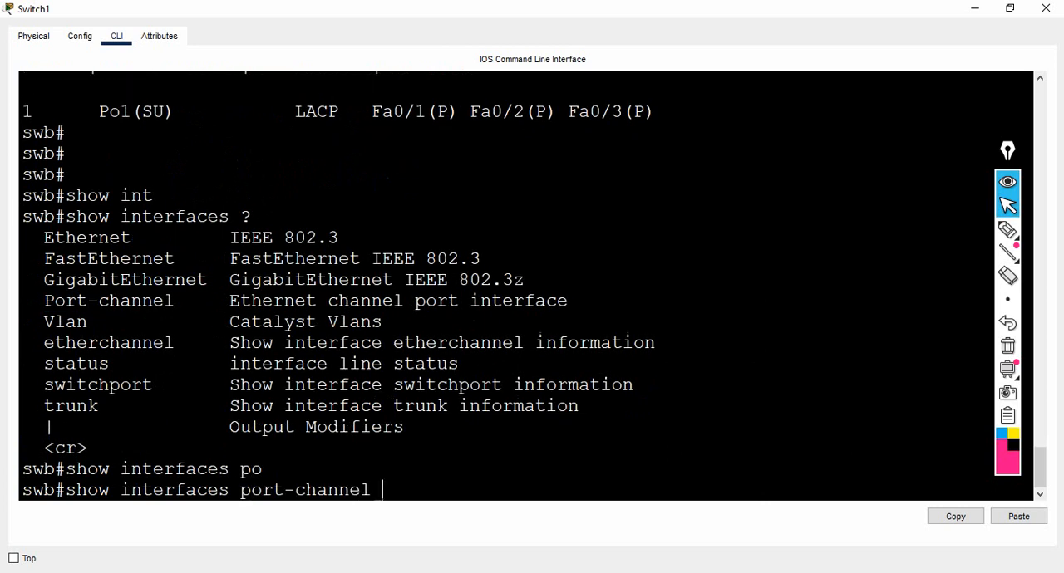
type("?")
type("1")
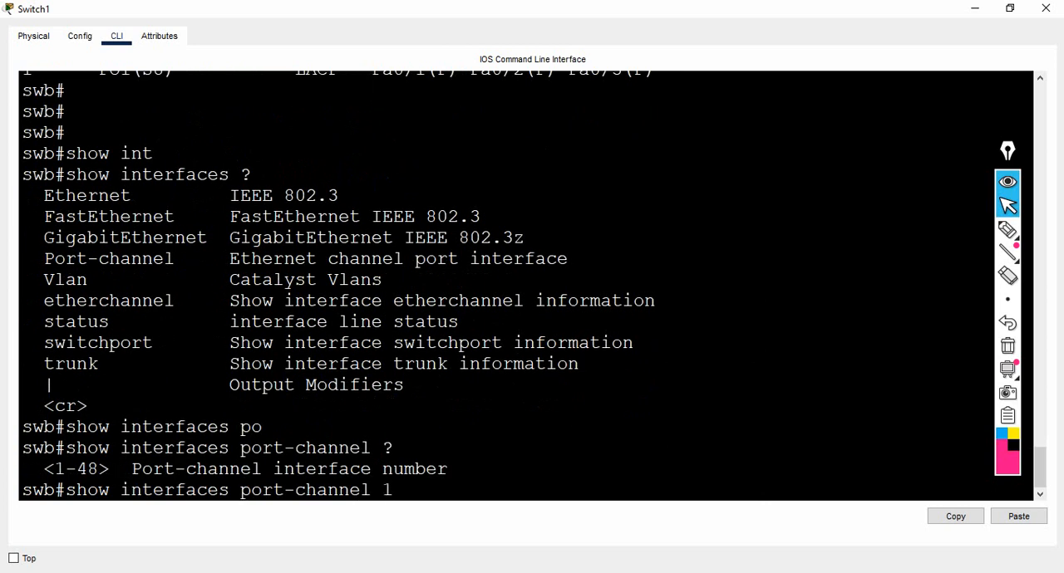
key("Return")
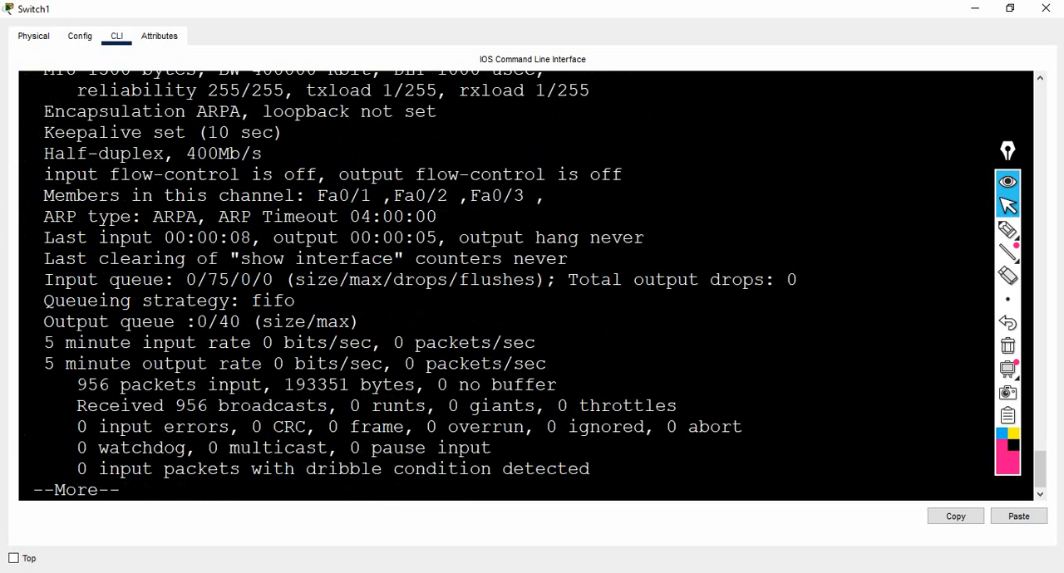
Examine the bandwidth of port-channel 1 and page through the remaining output to the swb prompt.
scroll(526, 286, "up", 3)
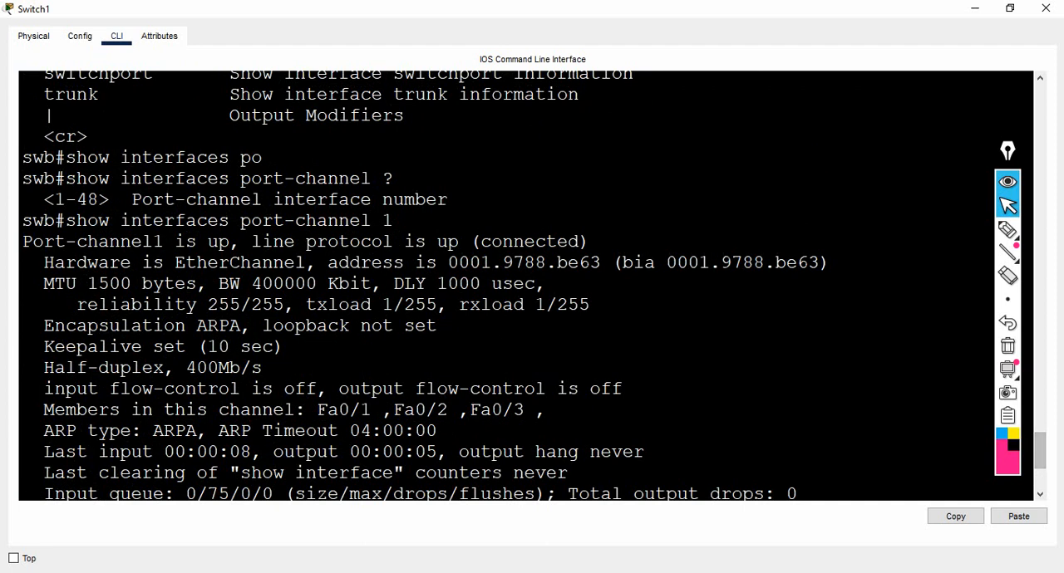
left_click_drag(208, 284, 371, 283)
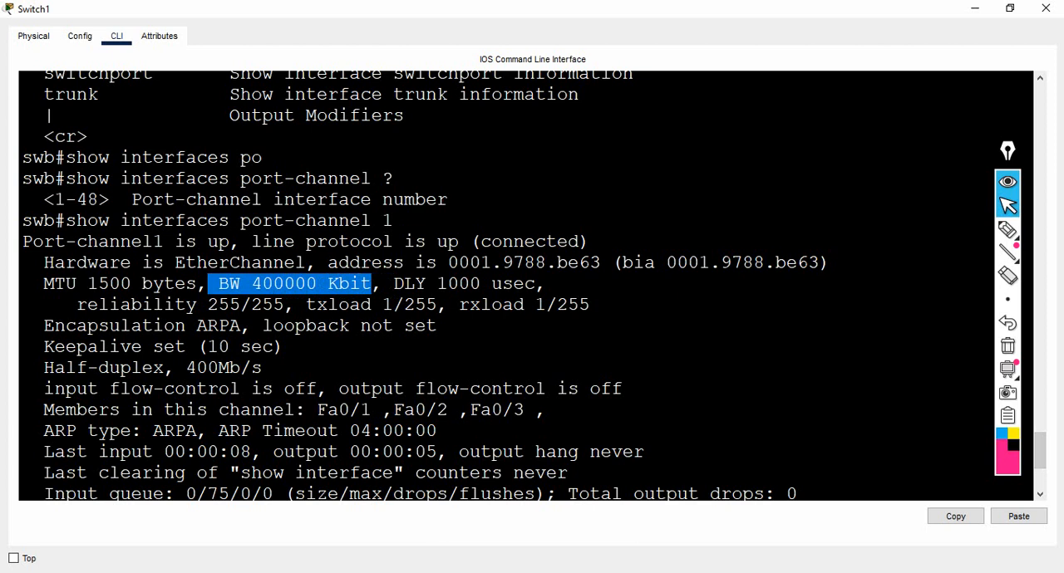
key("Return")
key("Return")
key("Return")
key("Return")
key("Return")
key("Return")
key("Return")
key("Return")
key("Return")
key("Return")
key("Return")
key("Return")
key("Return")
key("Return")
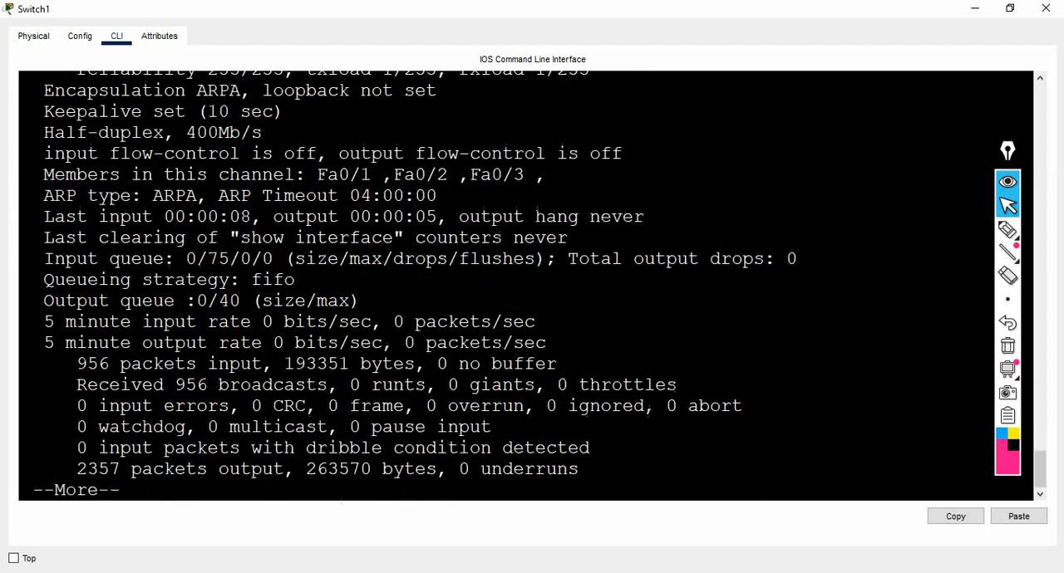
key("Return")
key("Return")
key("Return")
key("Return")
key("Return")
key("Return")
key("Return")
key("Return")
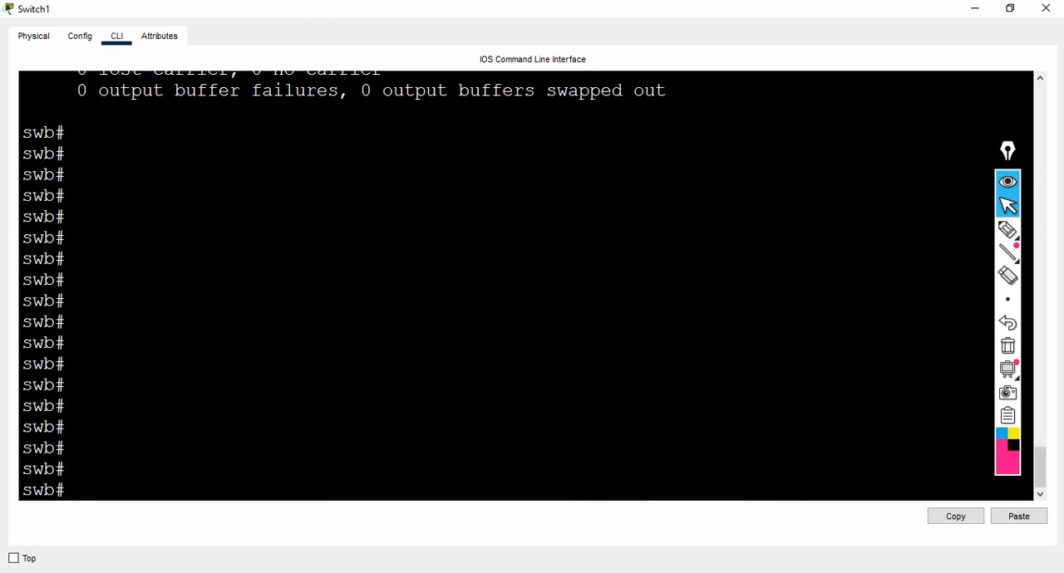
Run "show ip int br" on swb and page through the whole interface list to the prompt.
type("show ip int br")
key("Return")
key("Return")
key("Return")
key("Return")
key("Return")
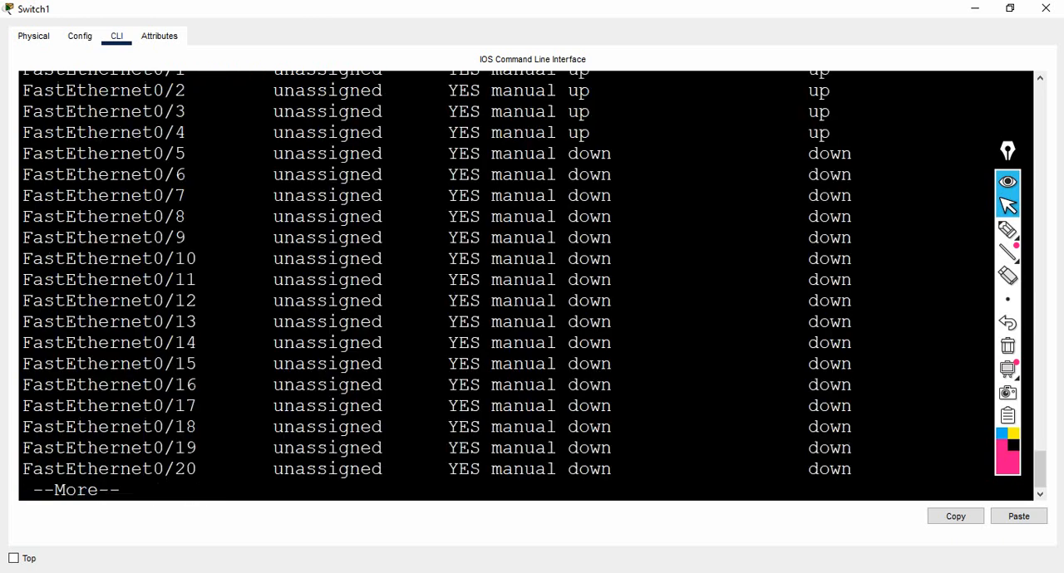
key("Return")
key("Return")
key("Return")
key("Return")
key("Return")
key("Return")
key("Return")
key("Return")
key("Return")
key("Return")
key("Return")
key("Return")
key("Return")
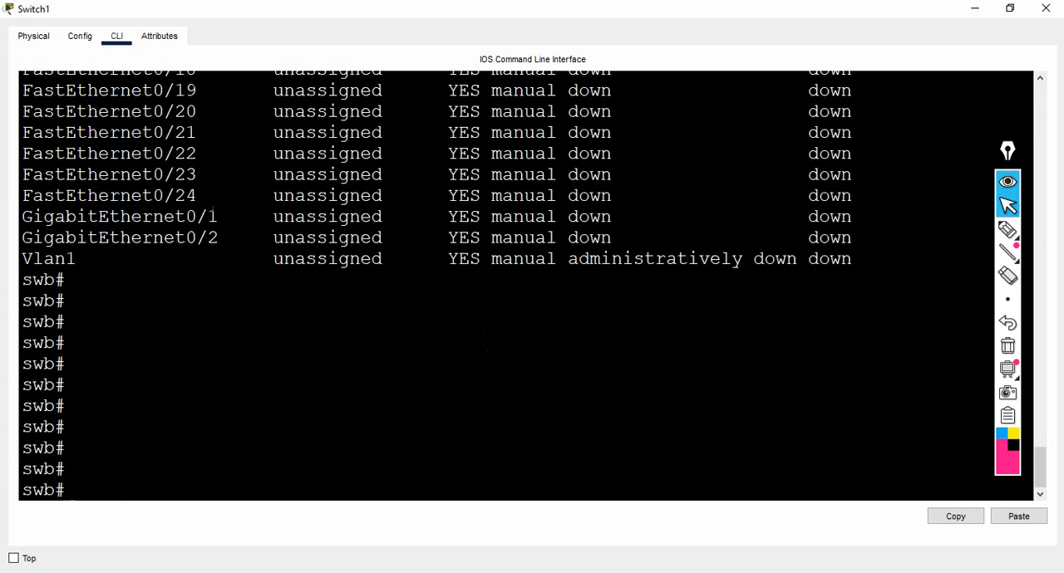
Examine the Port-channel1 entry at the start of the interface list and return to the swb prompt.
mouse_move(1007, 230)
left_click_drag(1039, 468, 1039, 413)
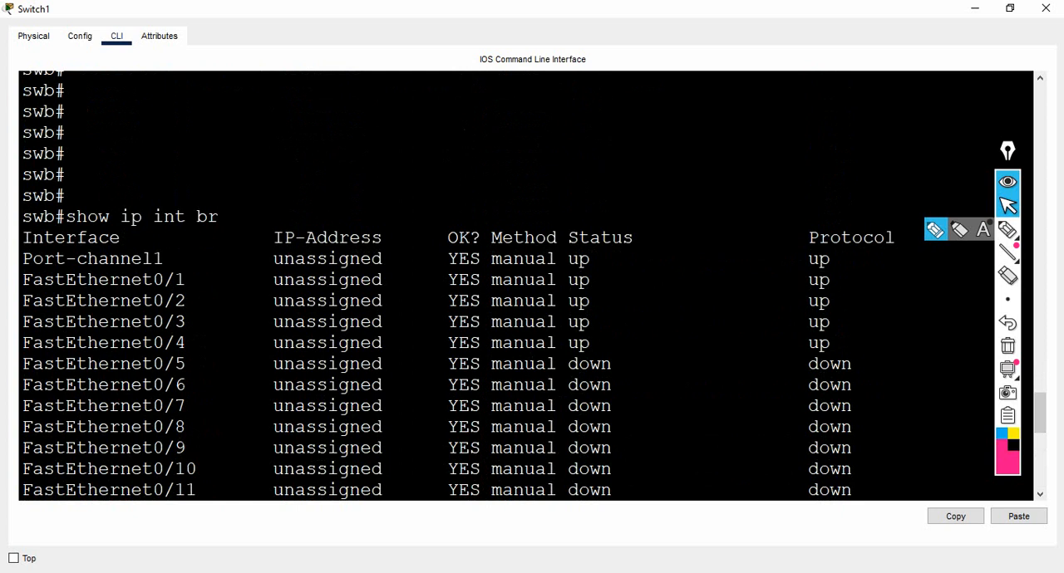
left_click_drag(22, 258, 175, 258)
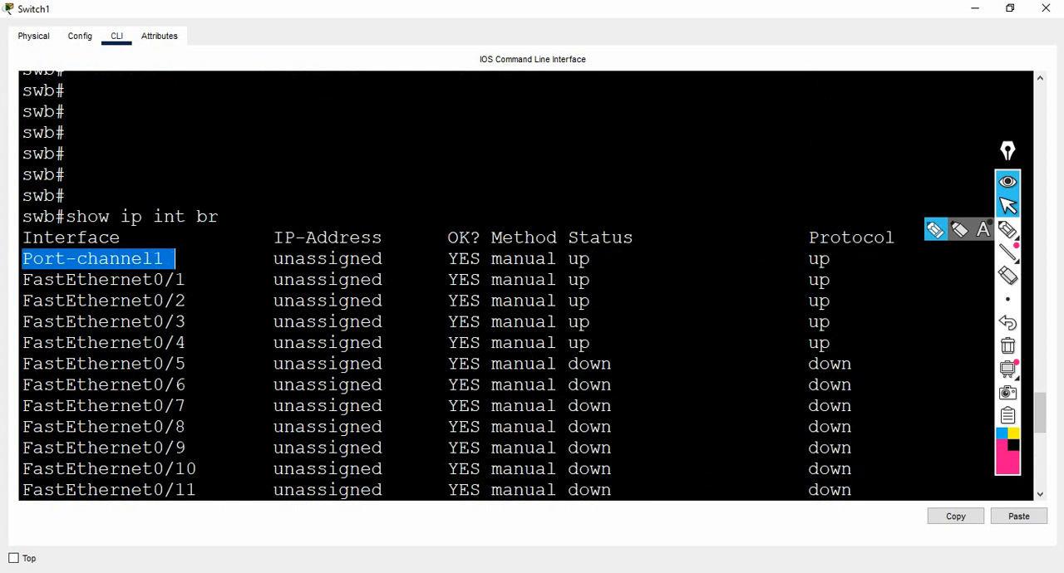
left_click(262, 343)
key("Return")
key("Return")
key("Return")
key("Return")
key("Return")
key("Return")
key("Return")
key("Return")
key("Return")
key("Return")
key("Return")
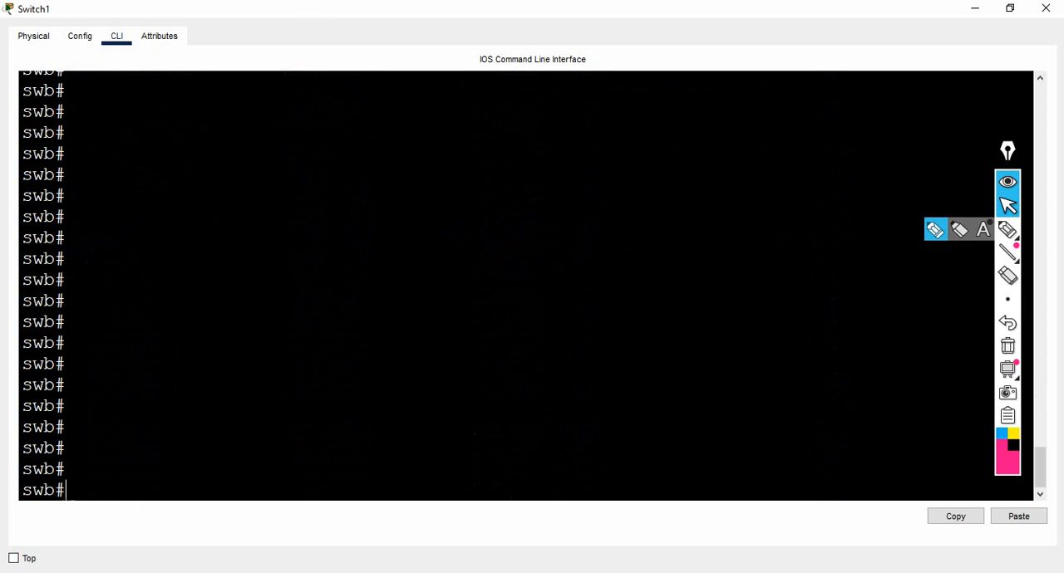
Switch to the topology window and box the link indicators at Switch0 and Switch1 with pen annotations.
key("alt+Tab")
mouse_move(593, 572)
left_click(453, 524)
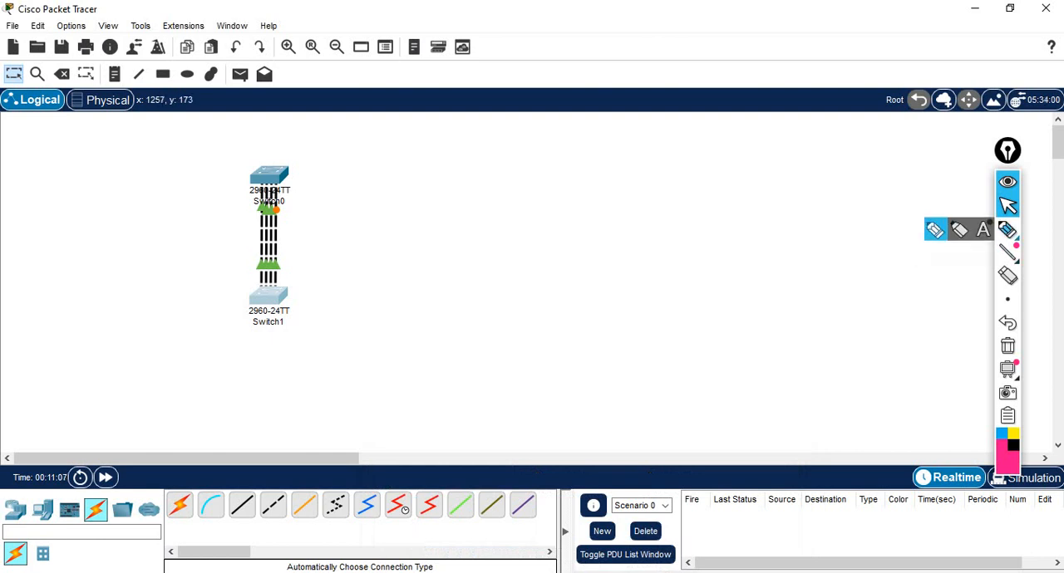
left_click(1008, 230)
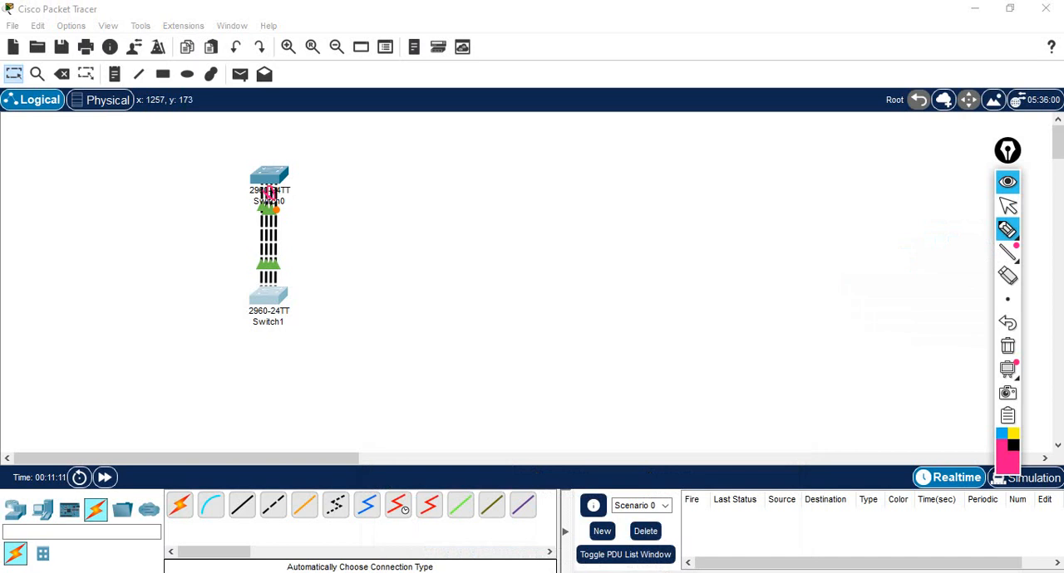
left_click_drag(247, 200, 266, 200)
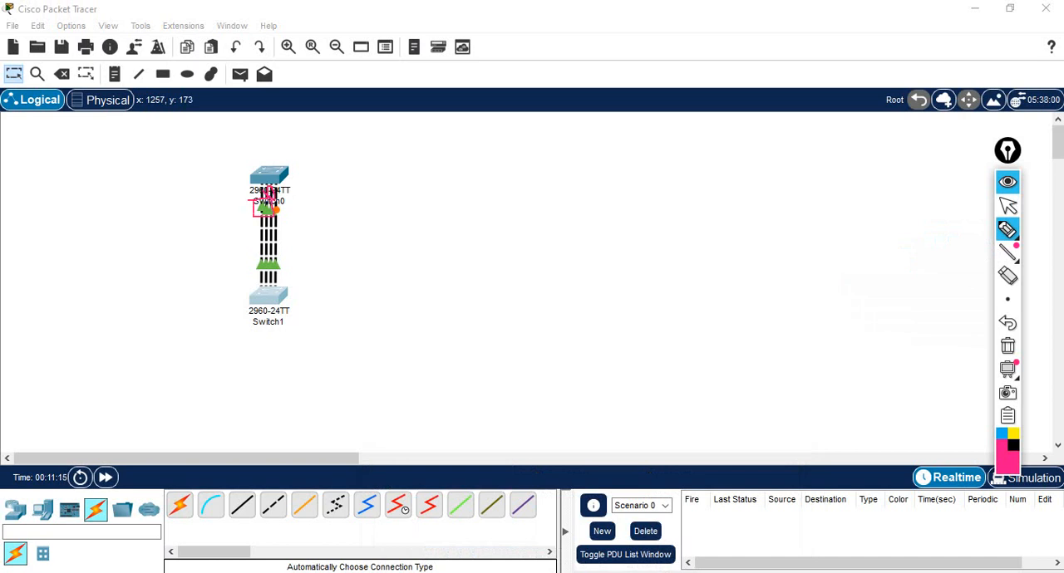
mouse_move(252, 257)
left_mouse_down()
mouse_move(280, 256)
mouse_move(254, 270)
left_mouse_up()
Handwrite notes beside the topology outlining an interface range and channel group 2, with mode letters D and A, underlining the key words.
mouse_move(343, 174)
left_mouse_down()
mouse_move(353, 207)
mouse_move(423, 156)
mouse_move(425, 191)
left_mouse_up()
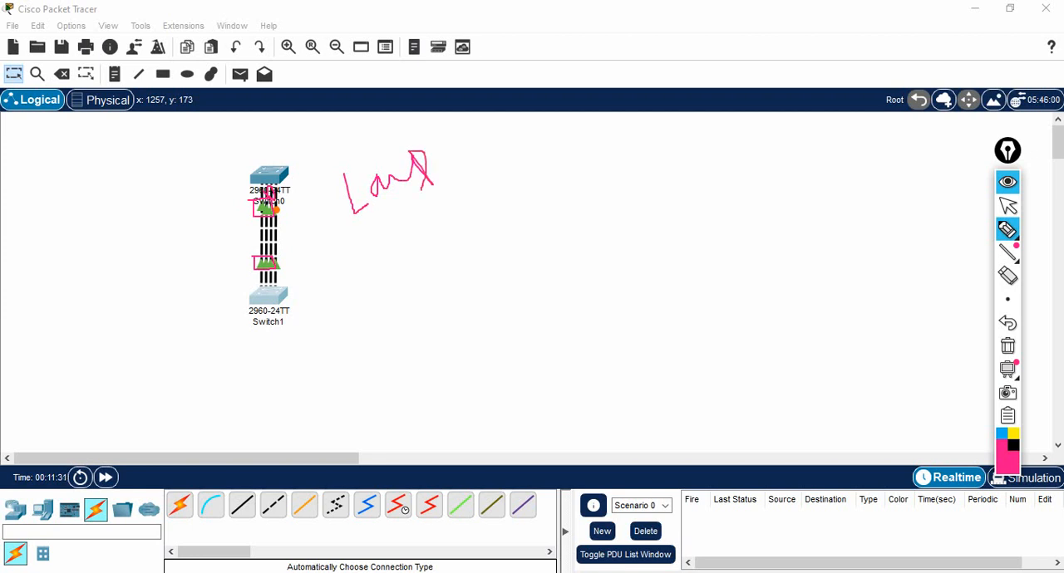
mouse_move(371, 244)
left_mouse_down()
mouse_move(384, 283)
mouse_move(373, 271)
mouse_move(446, 271)
mouse_move(457, 226)
mouse_move(480, 256)
mouse_move(474, 233)
mouse_move(522, 230)
mouse_move(558, 198)
mouse_move(591, 239)
left_mouse_up()
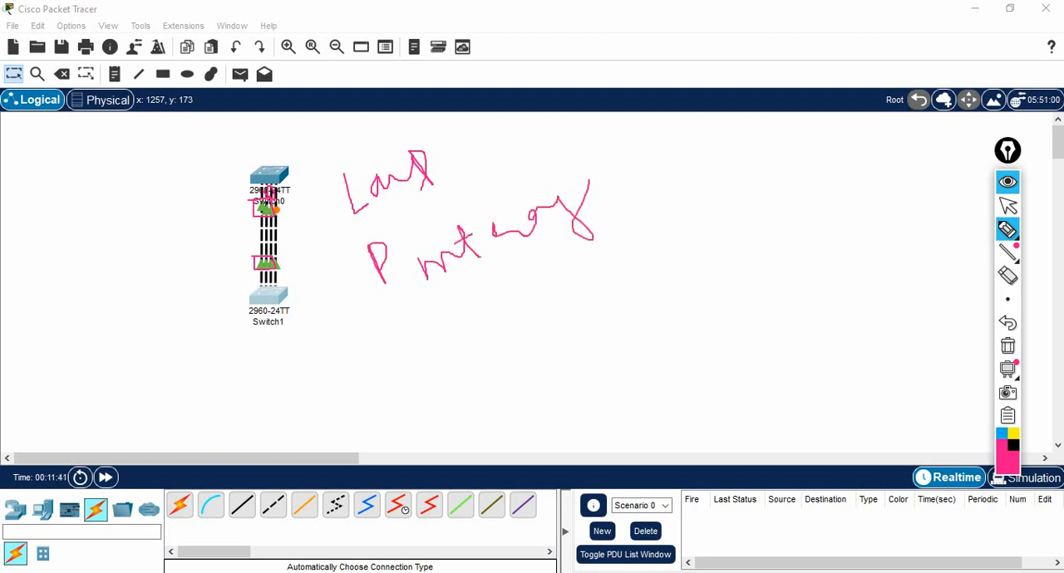
left_click_drag(584, 199, 682, 133)
mouse_move(417, 322)
left_mouse_down()
mouse_move(426, 349)
mouse_move(507, 289)
mouse_move(520, 309)
mouse_move(520, 281)
mouse_move(597, 248)
mouse_move(638, 213)
mouse_move(645, 191)
mouse_move(653, 218)
mouse_move(684, 179)
mouse_move(734, 169)
left_mouse_up()
mouse_move(729, 155)
left_mouse_down()
mouse_move(734, 169)
mouse_move(743, 147)
mouse_move(740, 171)
left_mouse_up()
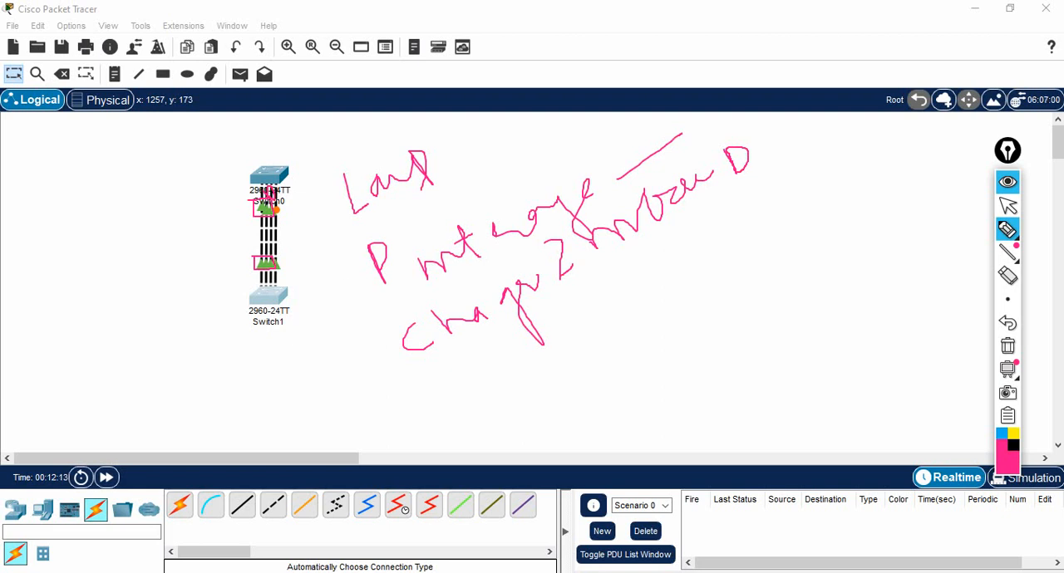
left_click_drag(345, 283, 357, 249)
mouse_move(432, 363)
left_mouse_down()
mouse_move(532, 312)
mouse_move(690, 203)
left_mouse_up()
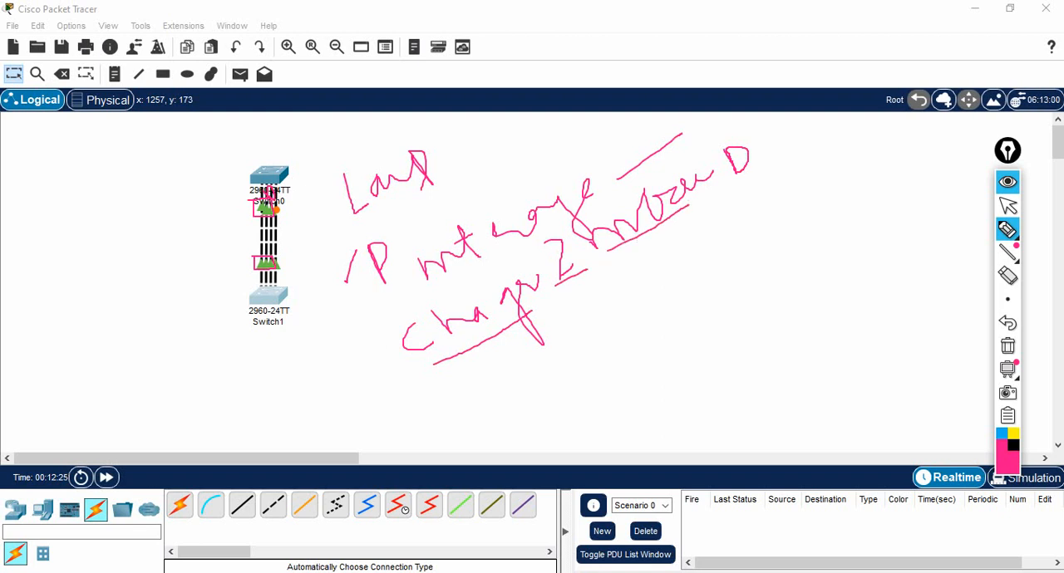
mouse_move(749, 186)
left_mouse_down()
mouse_move(755, 218)
mouse_move(751, 202)
mouse_move(764, 202)
mouse_move(752, 205)
left_mouse_up()
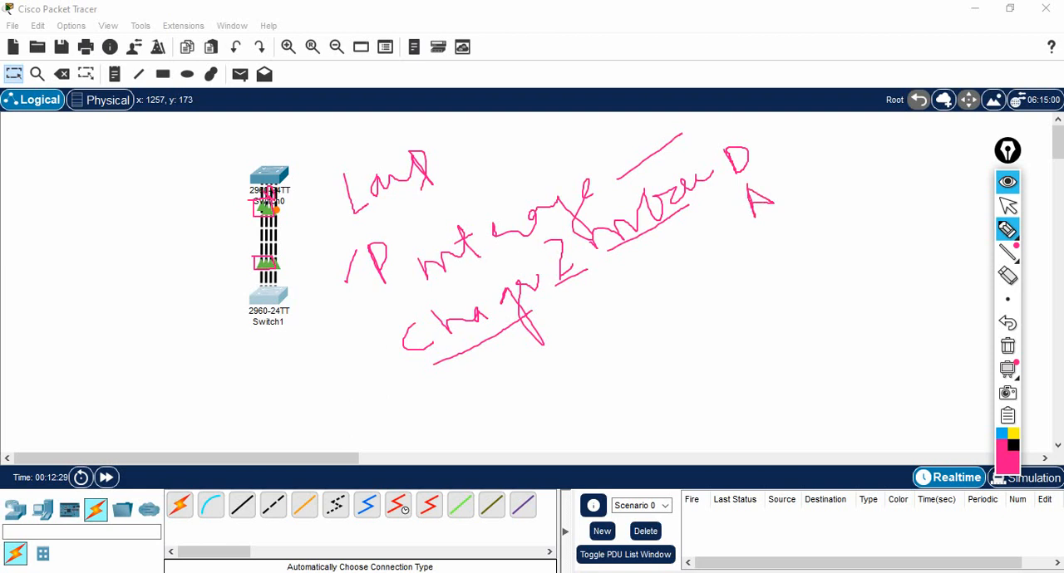